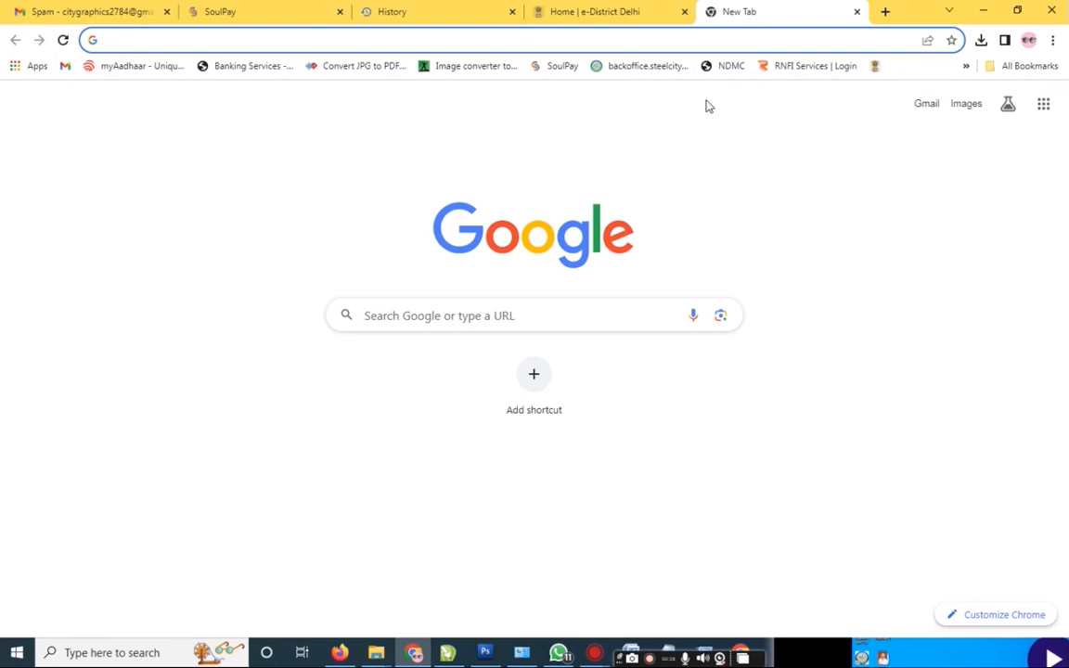
Step: Search Google for 'passport seva' and open the official Passport Seva website from the results
left_click(527, 45)
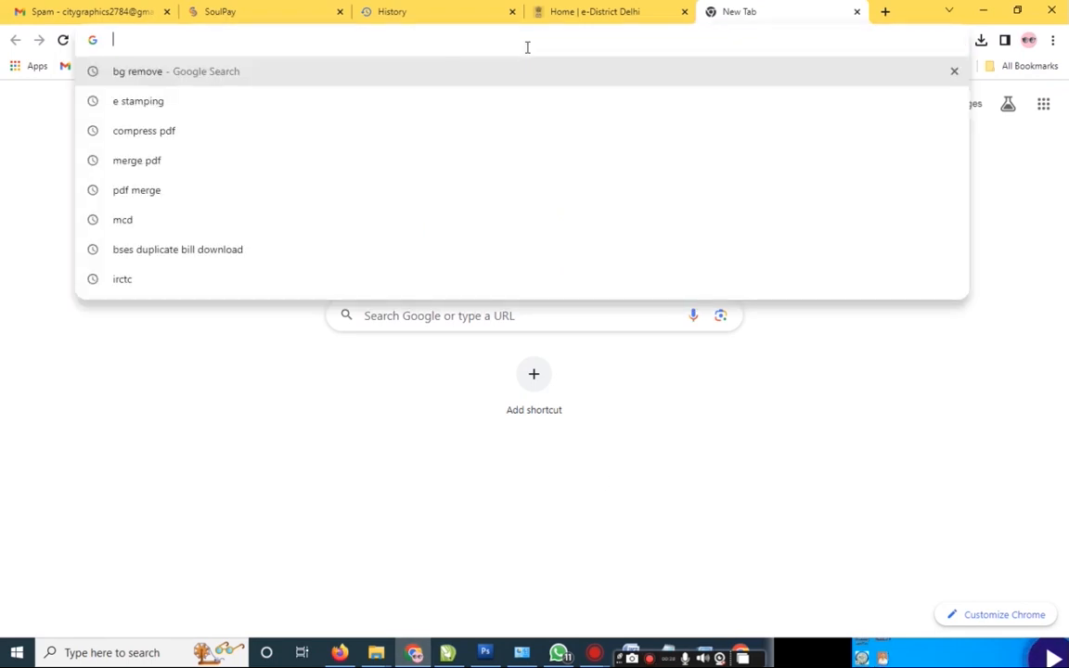
type("PASSPO")
key("Down")
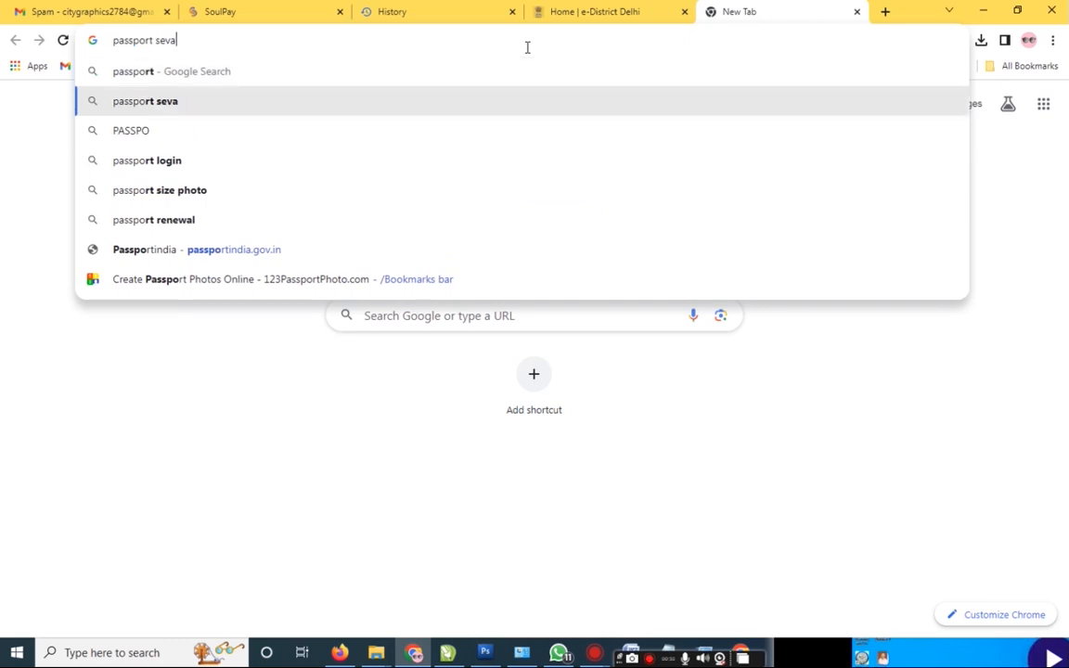
key("Return")
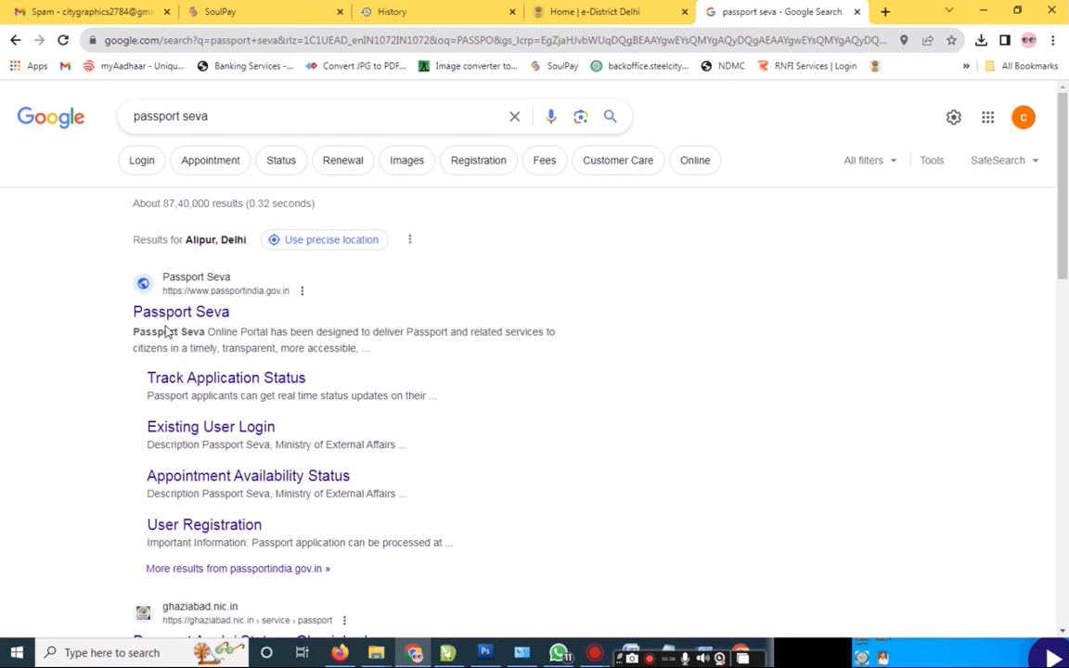
mouse_move(1066, 193)
left_mouse_down()
mouse_move(1066, 236)
mouse_move(1064, 208)
left_mouse_up()
left_click(153, 270)
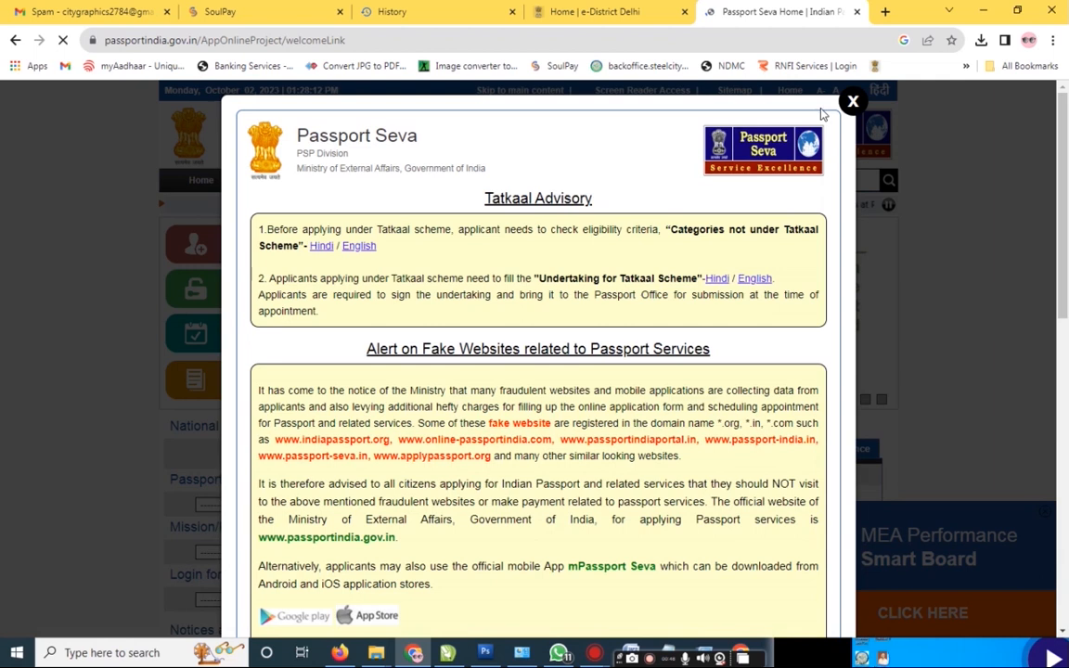
Step: Close the Tatkaal Advisory notice and bring up the New User Registration form
left_click(857, 105)
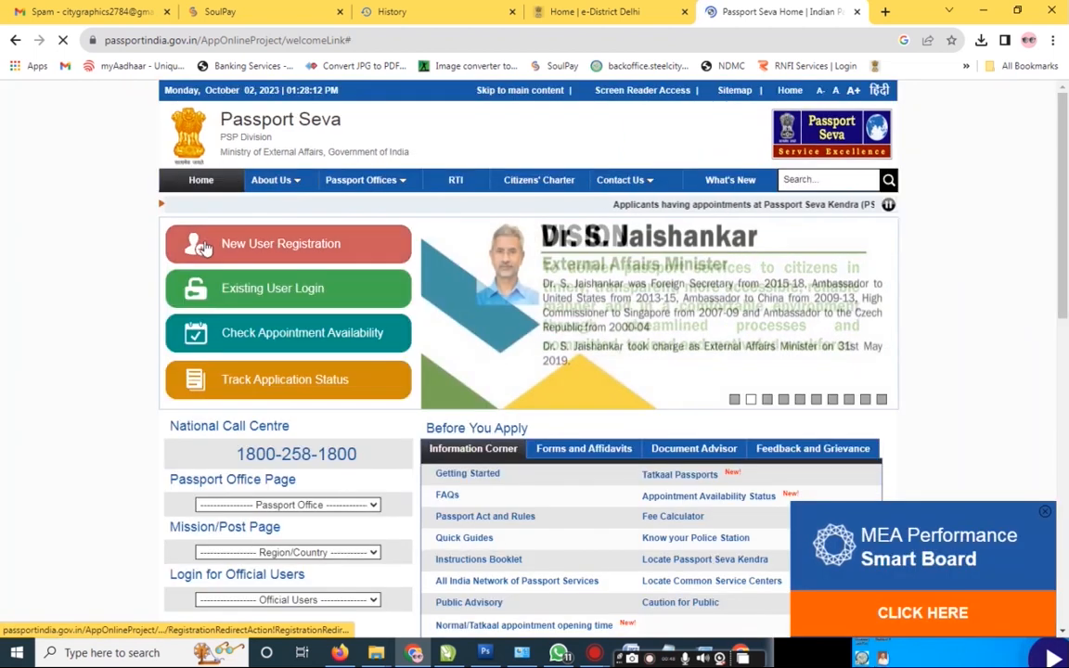
scroll(222, 183, "down", 1)
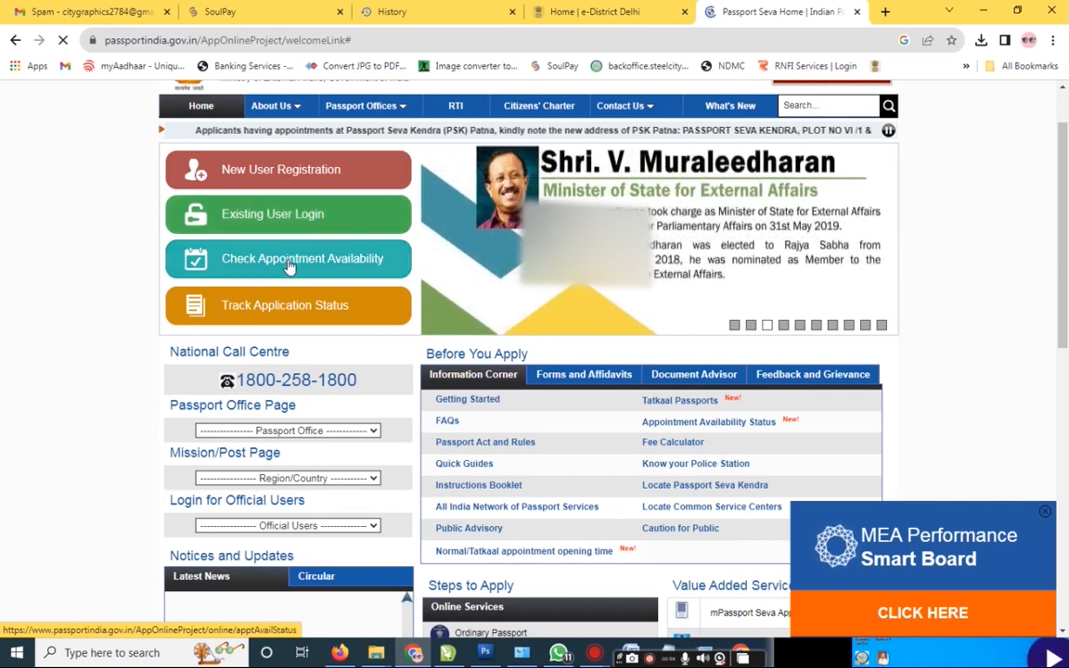
left_click_drag(1064, 251, 1064, 220)
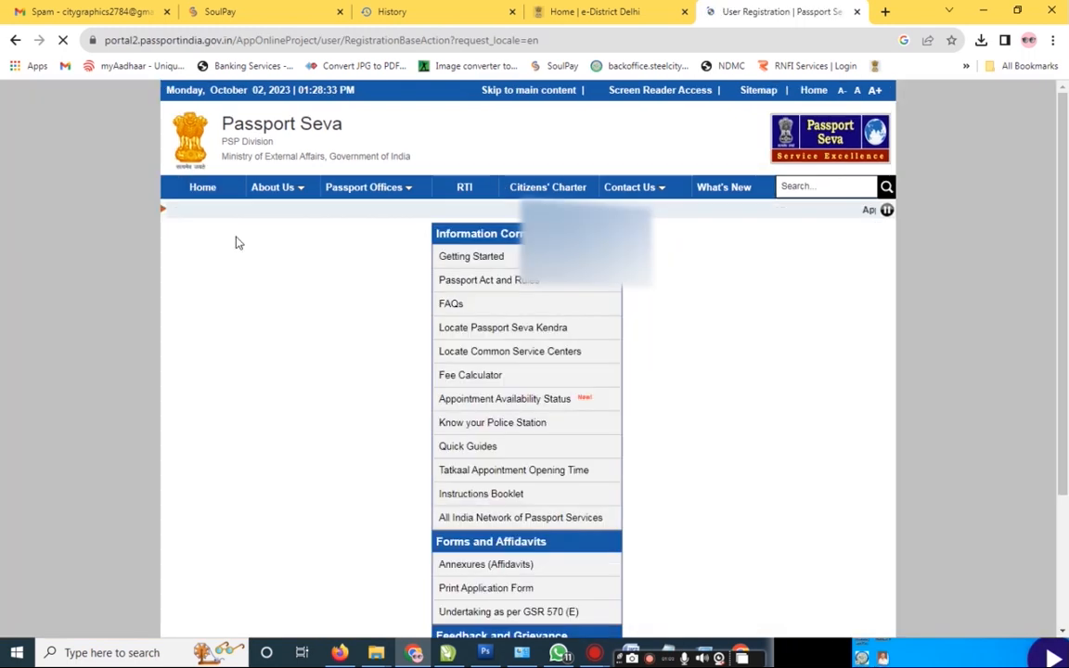
left_click_drag(1065, 231, 1067, 353)
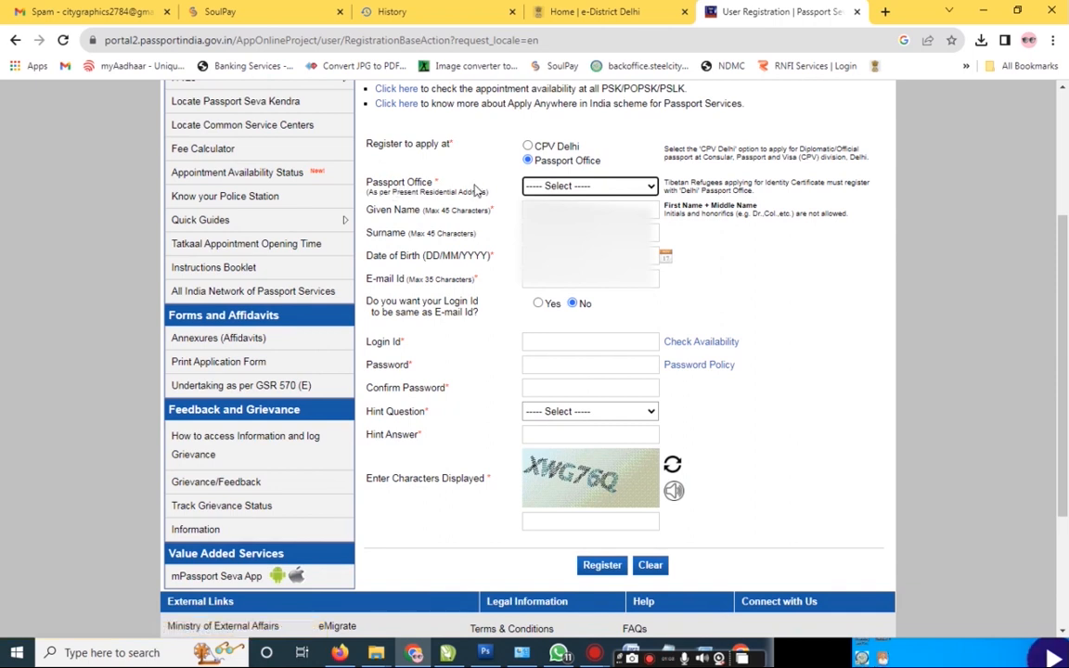
Step: Choose Delhi as the passport office and enter the applicant's given name, fixing the invalid-name warning
left_click(558, 187)
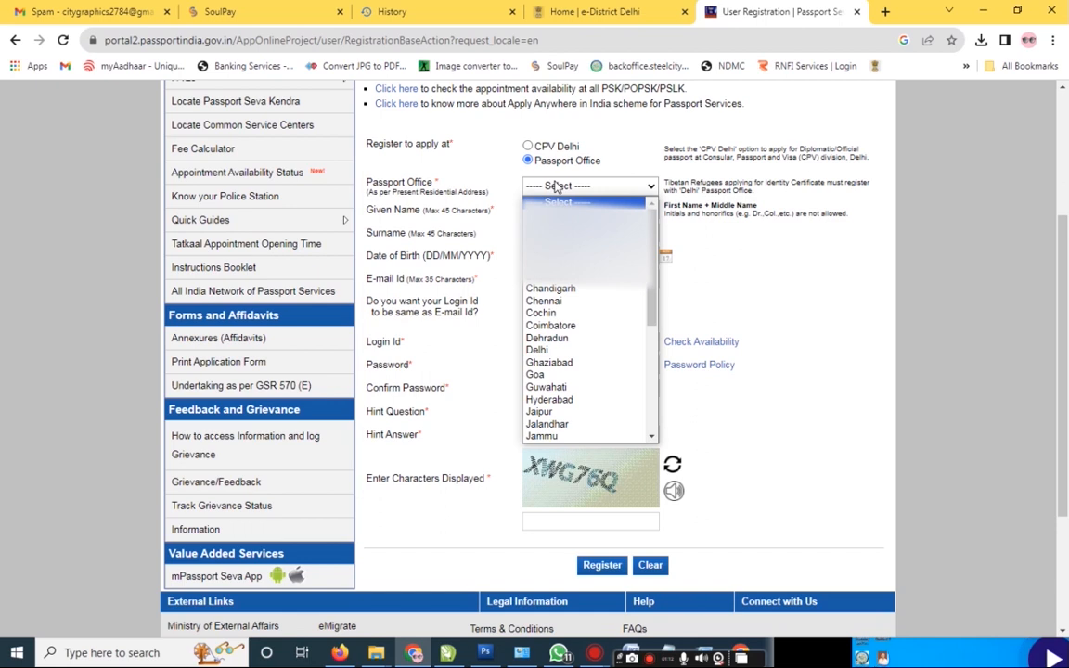
key("d")
key("Down")
key("Return")
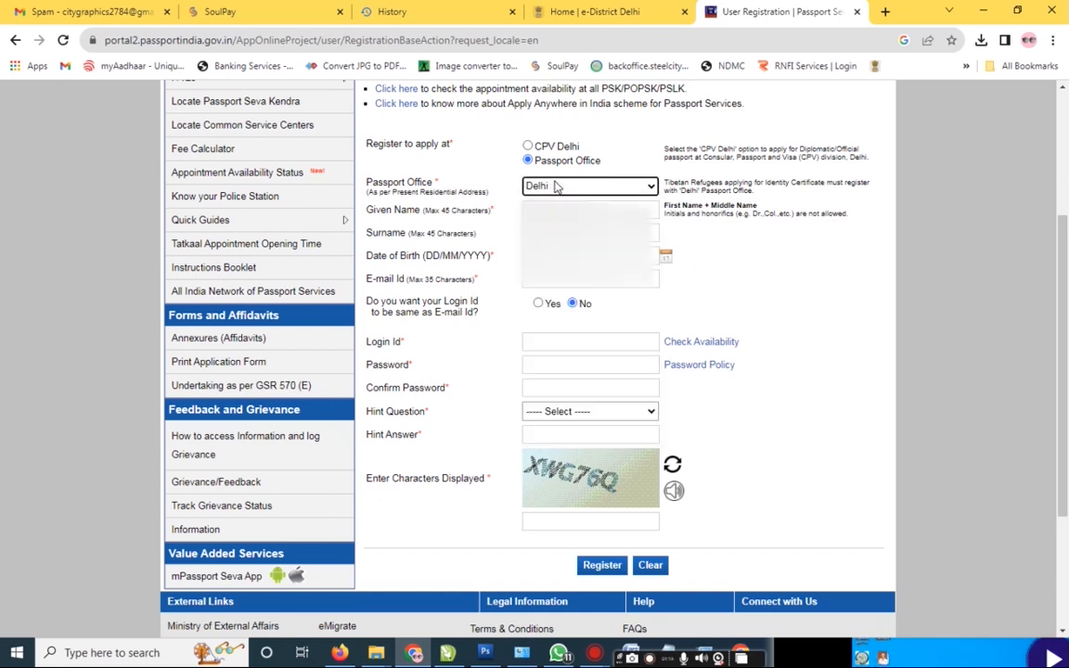
key("Tab")
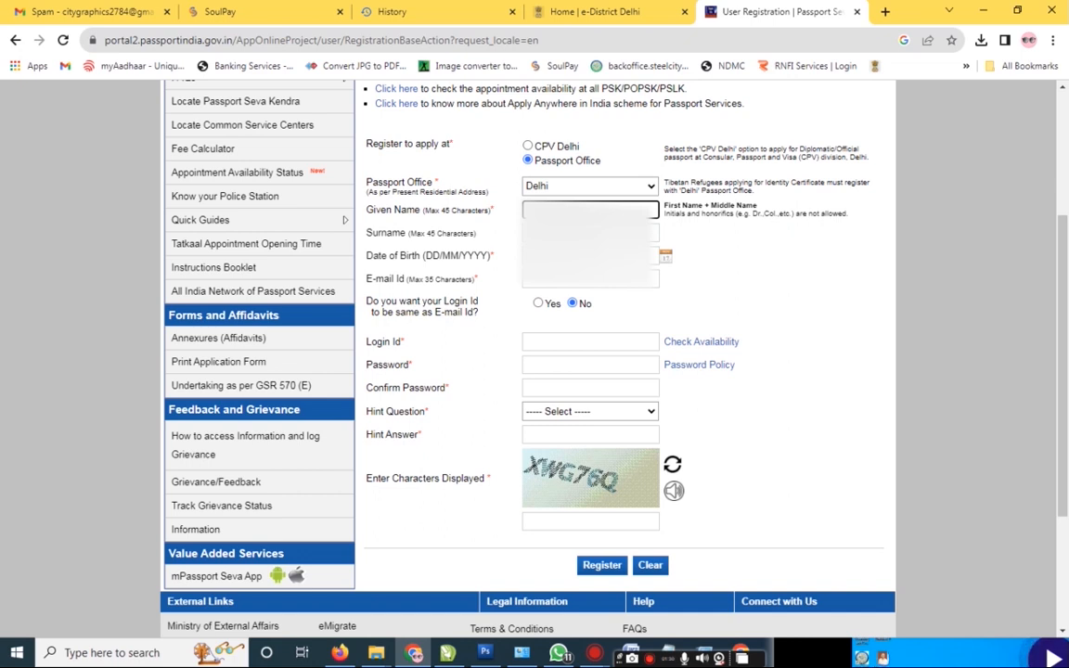
type("MD")
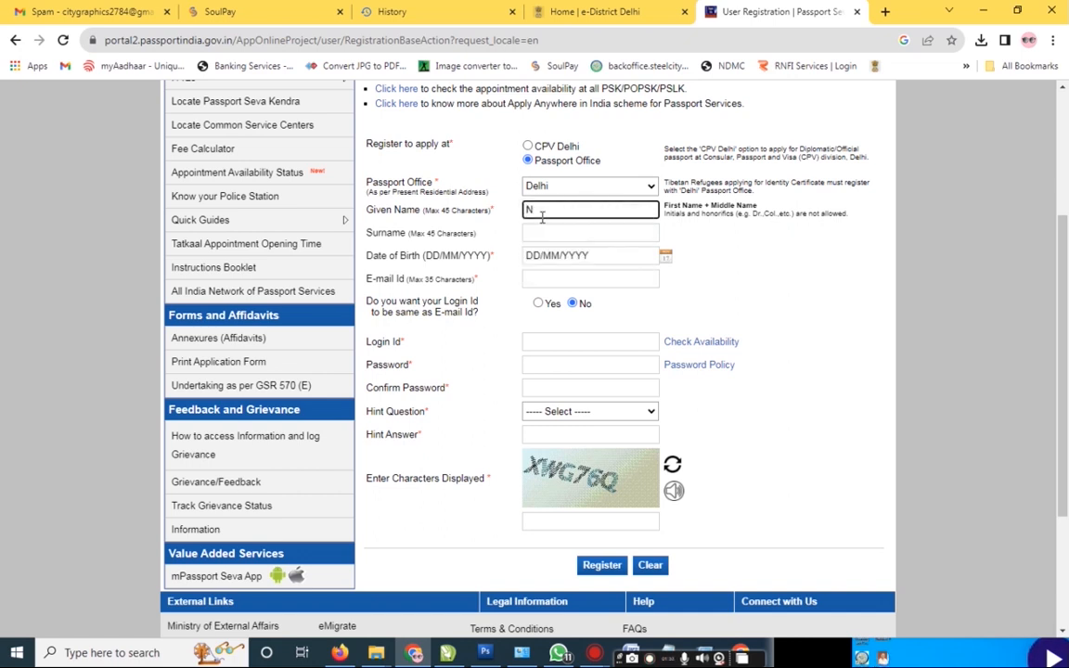
type(".")
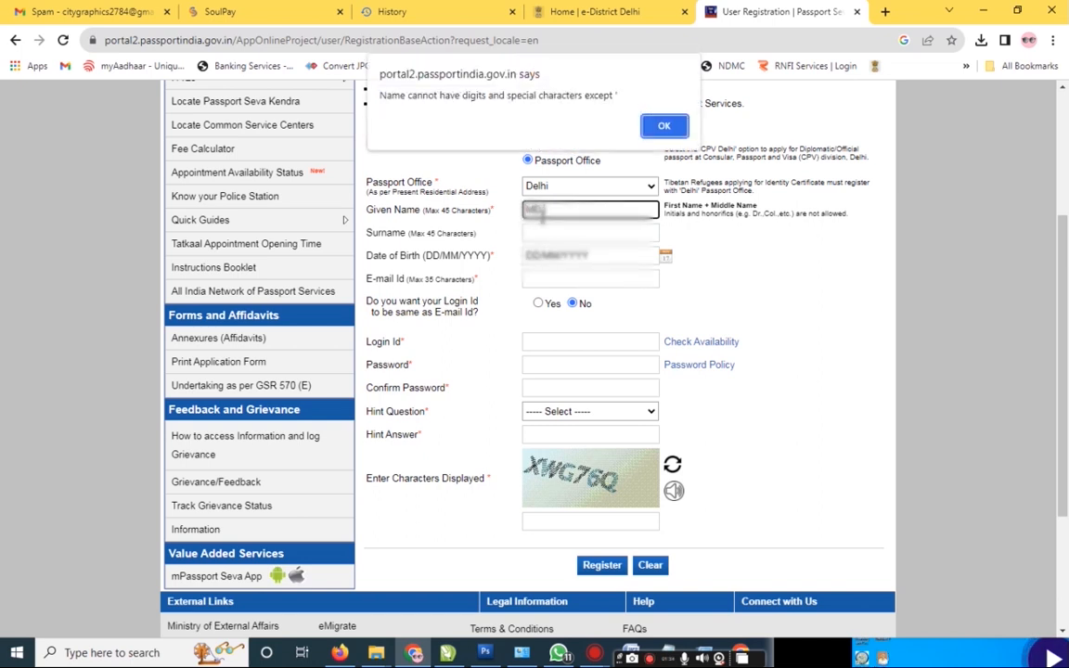
key("Return")
type("MD")
Step: Fill in the surname, date of birth and the applicant's e-mail address
key("Tab")
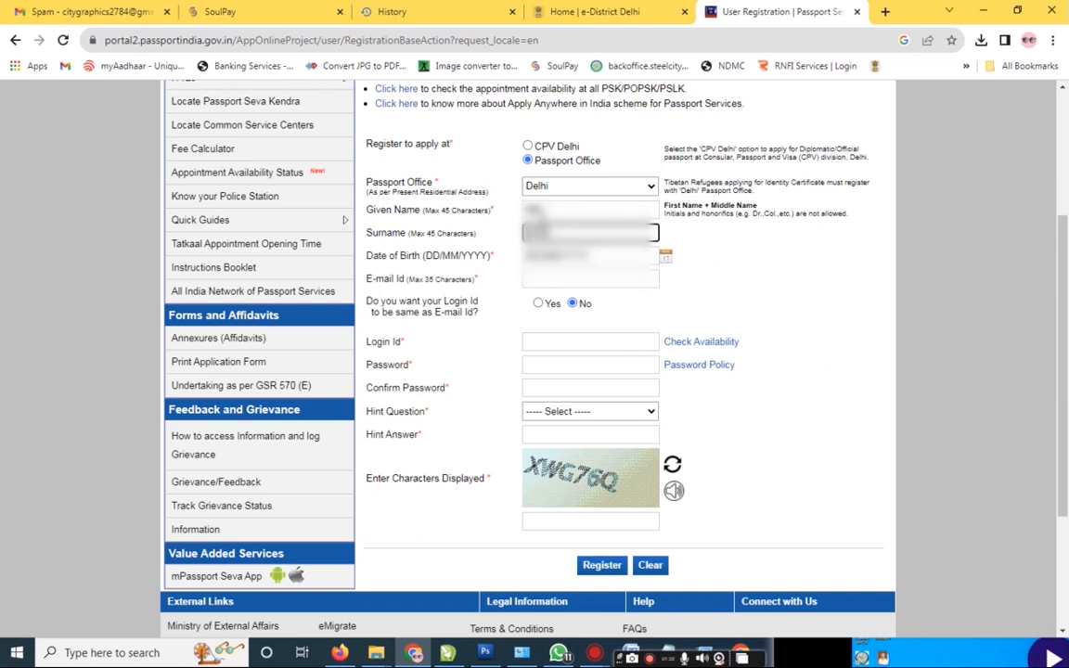
key("Tab")
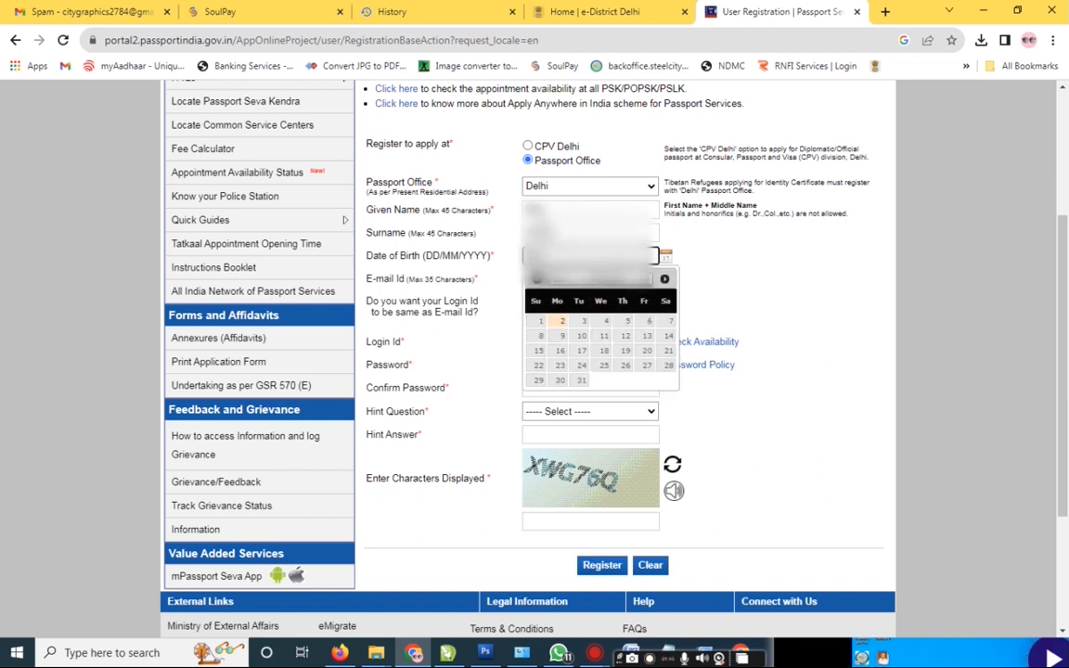
key("Tab")
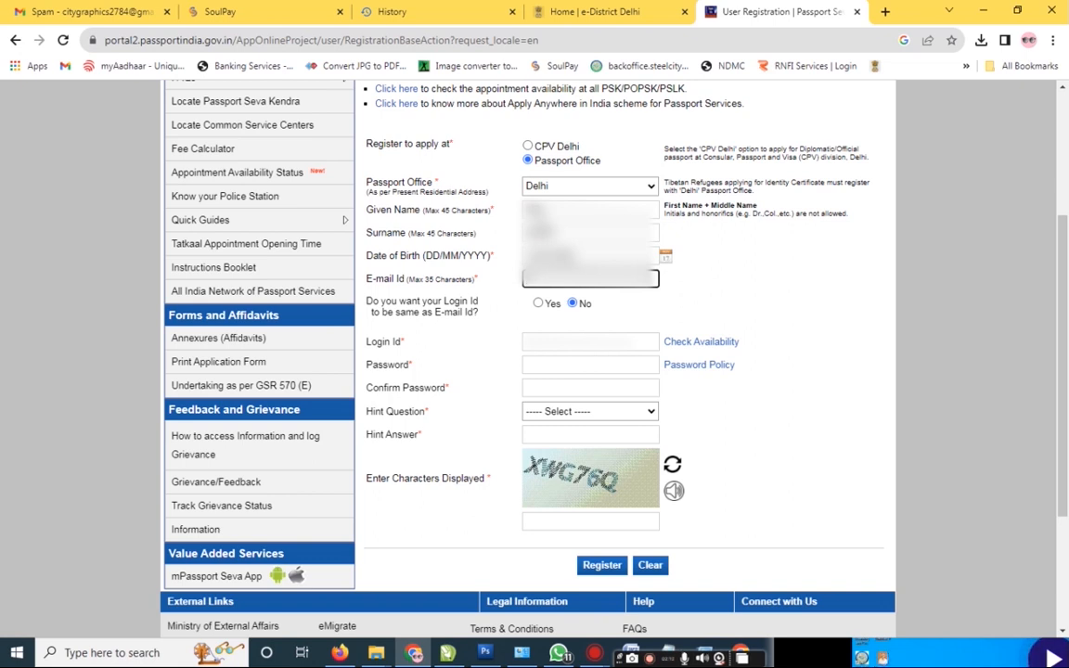
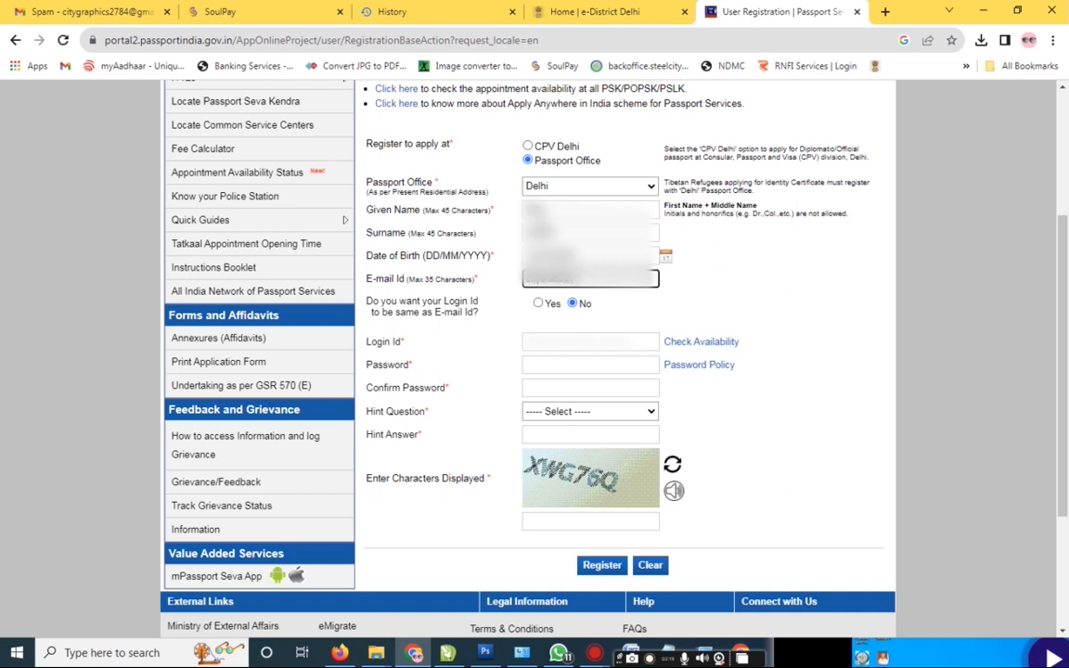
key("Tab")
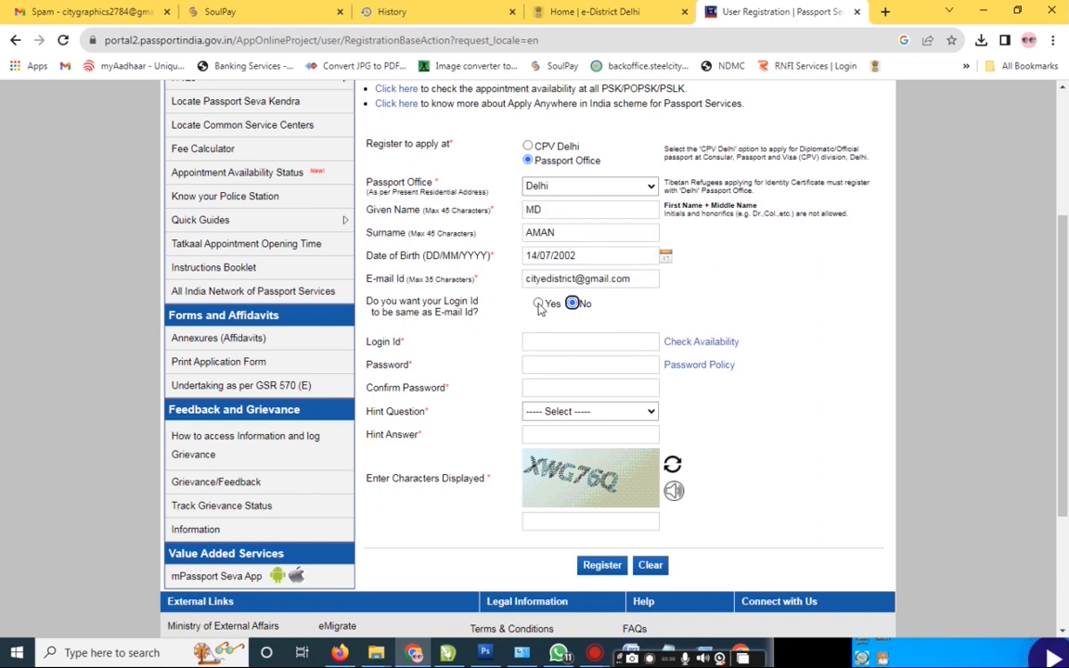
Step: Use the e-mail as login ID and enter and confirm the account password
left_click(538, 303)
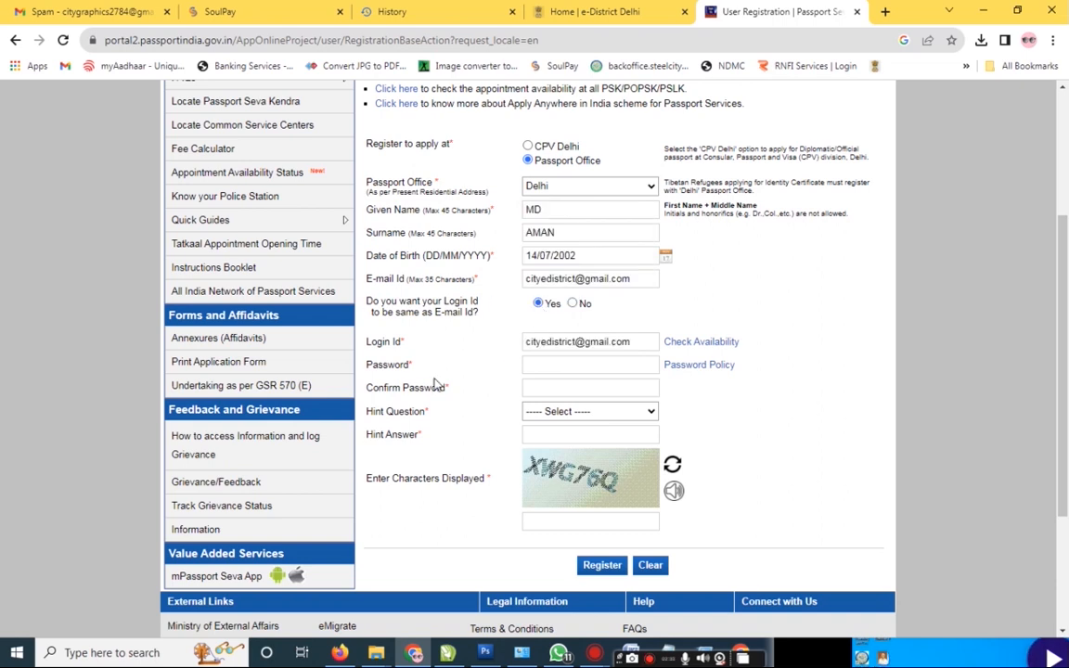
left_click(540, 365)
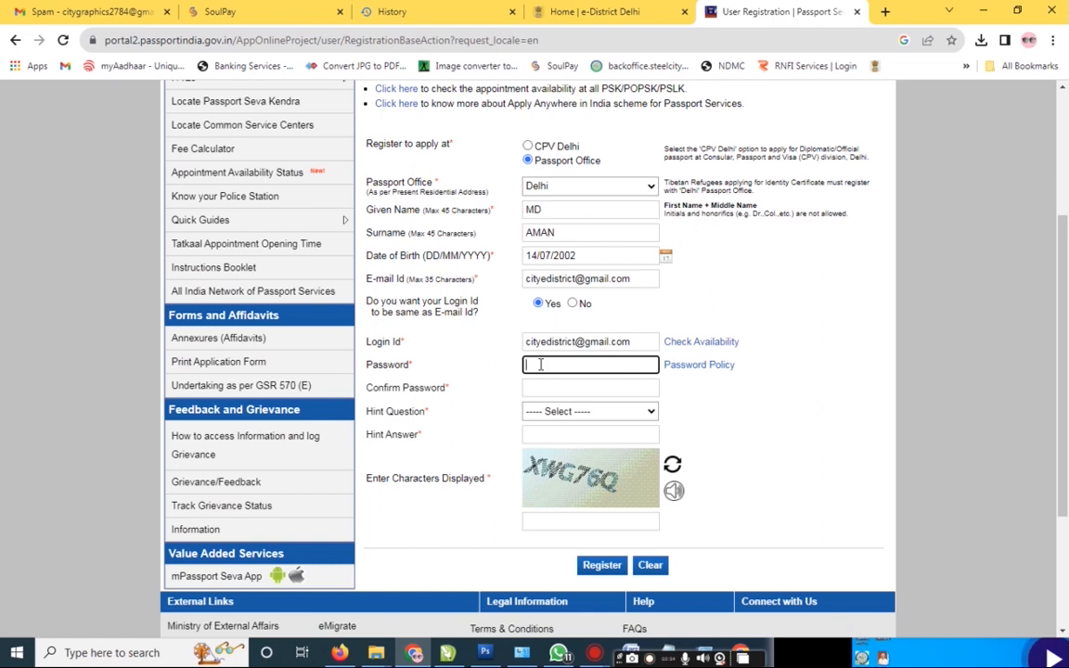
type("*******")
key("Tab")
key("Tab")
type("*******")
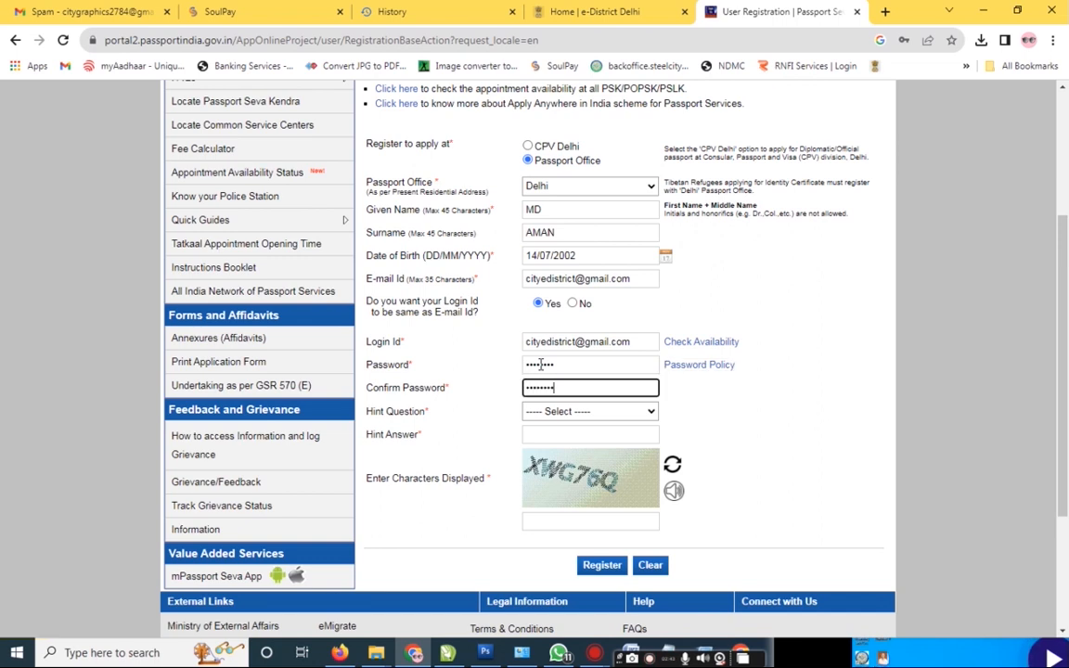
key("Tab")
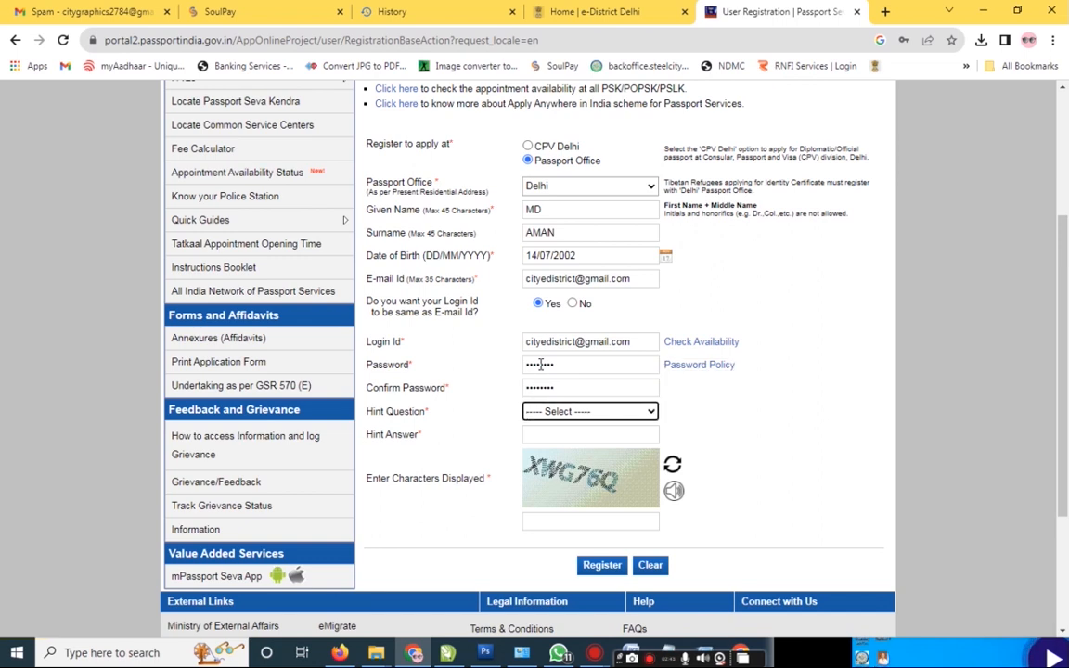
Step: Choose Birth City as hint question, enter its answer and the captcha, and register
left_click(586, 419)
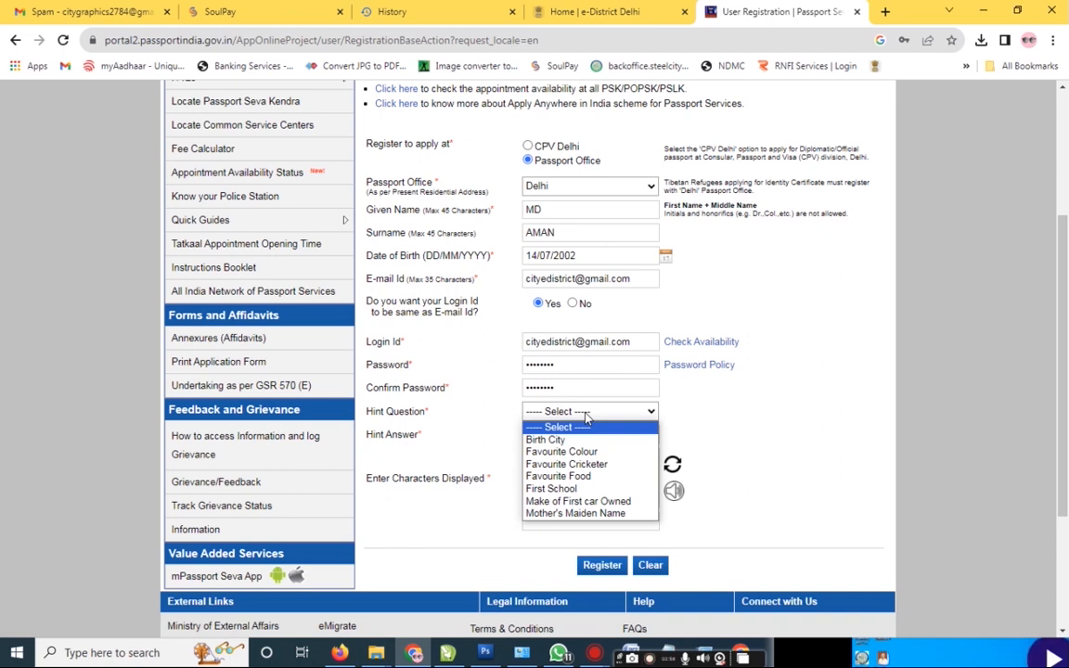
left_click(554, 439)
left_click(566, 432)
type("••")
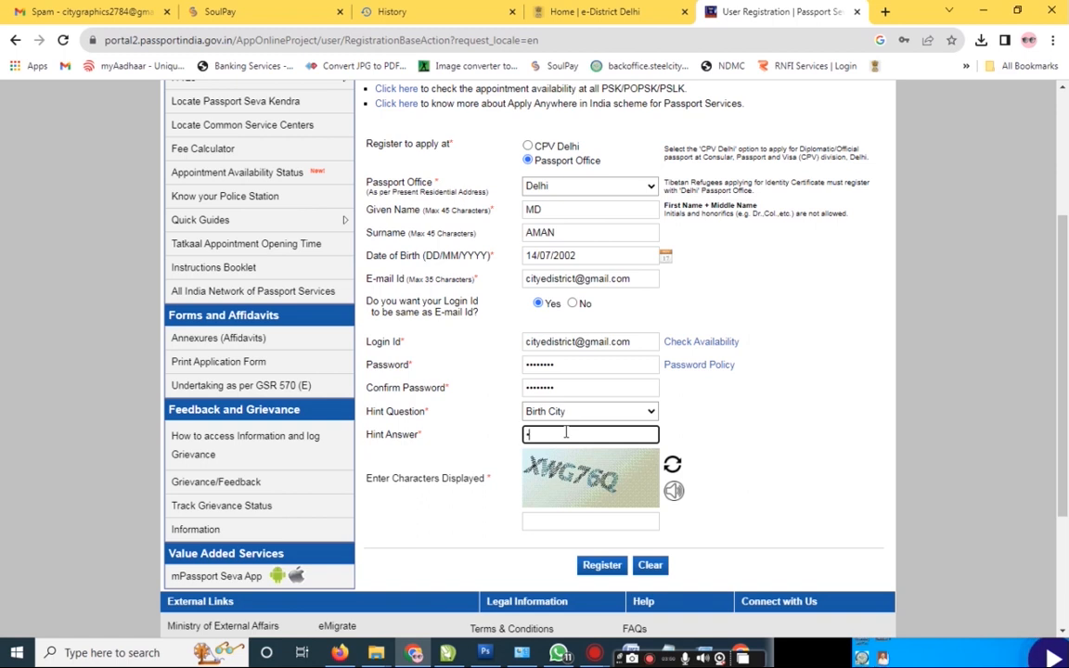
key("Tab")
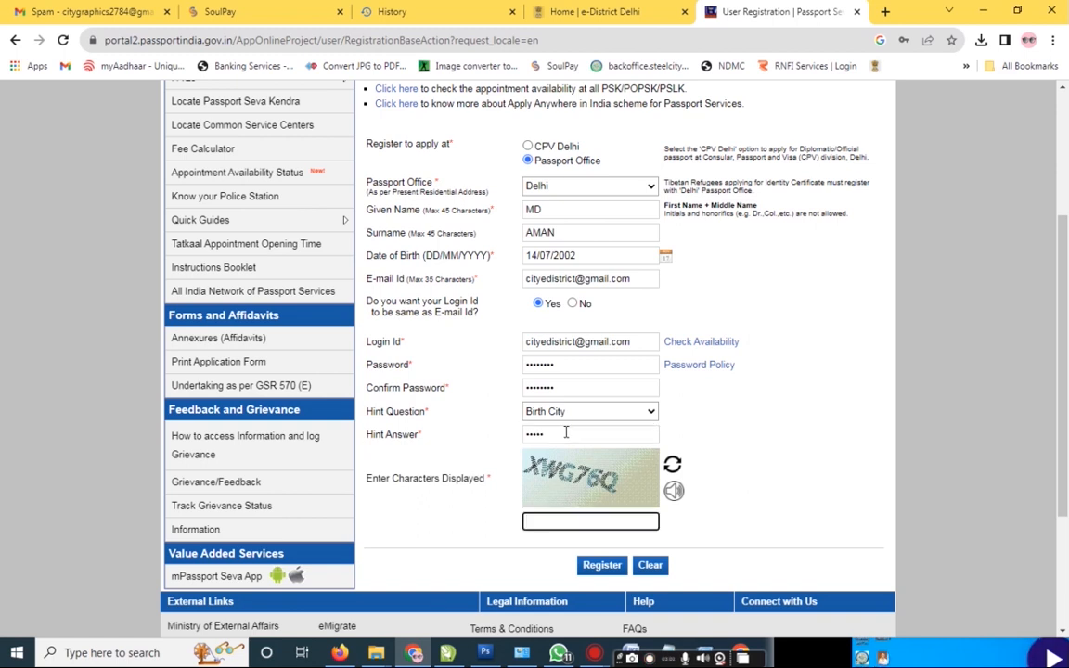
type("XWG76Q")
left_click(601, 565)
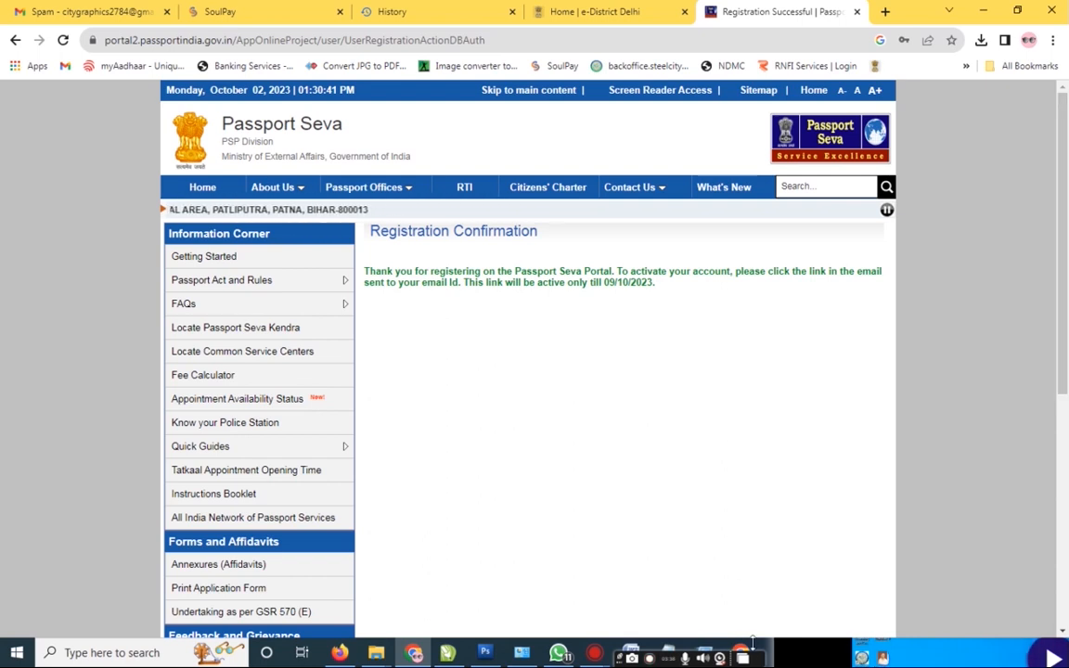
Step: Refresh the Gmail inbox and open the Passport Seva Registration Confirmation e-mail
mouse_move(743, 654)
left_click(688, 524)
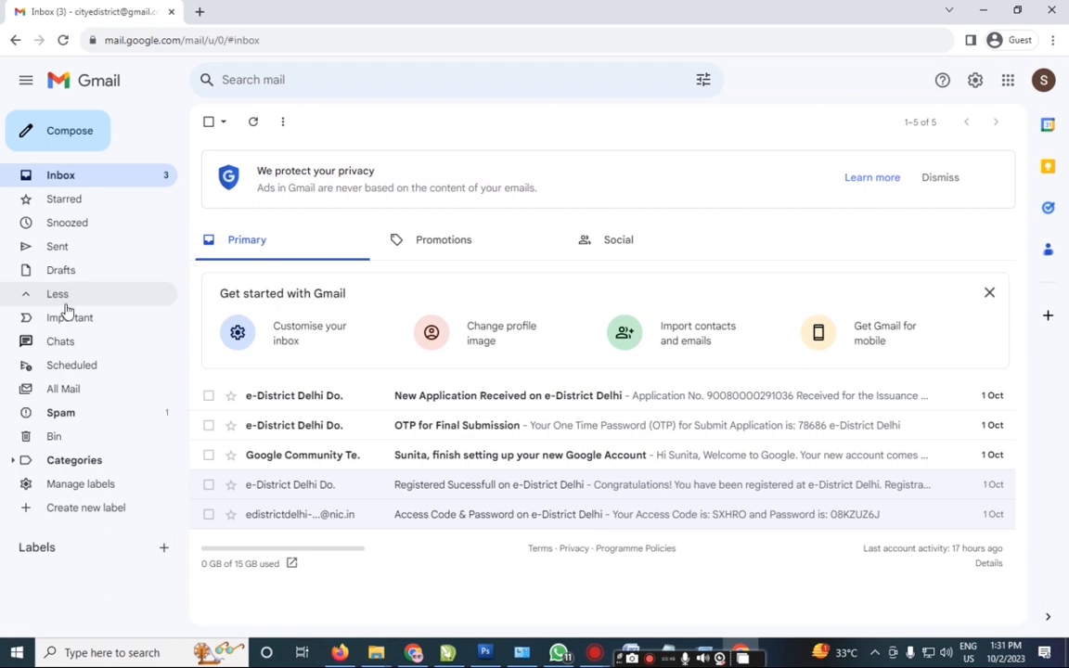
left_click(74, 397)
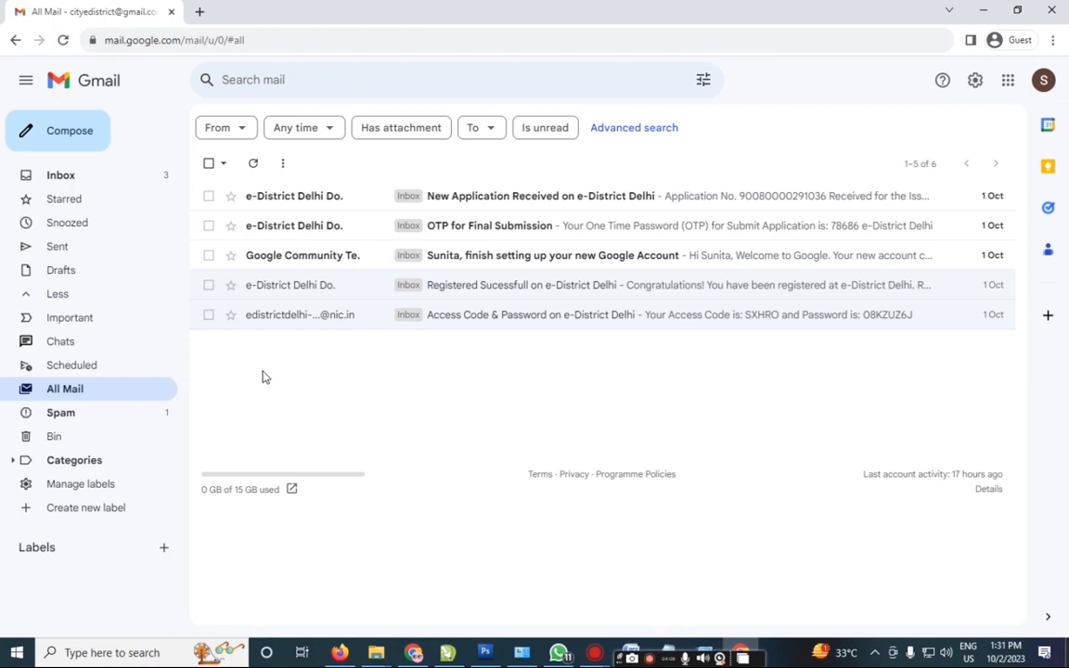
left_click(78, 180)
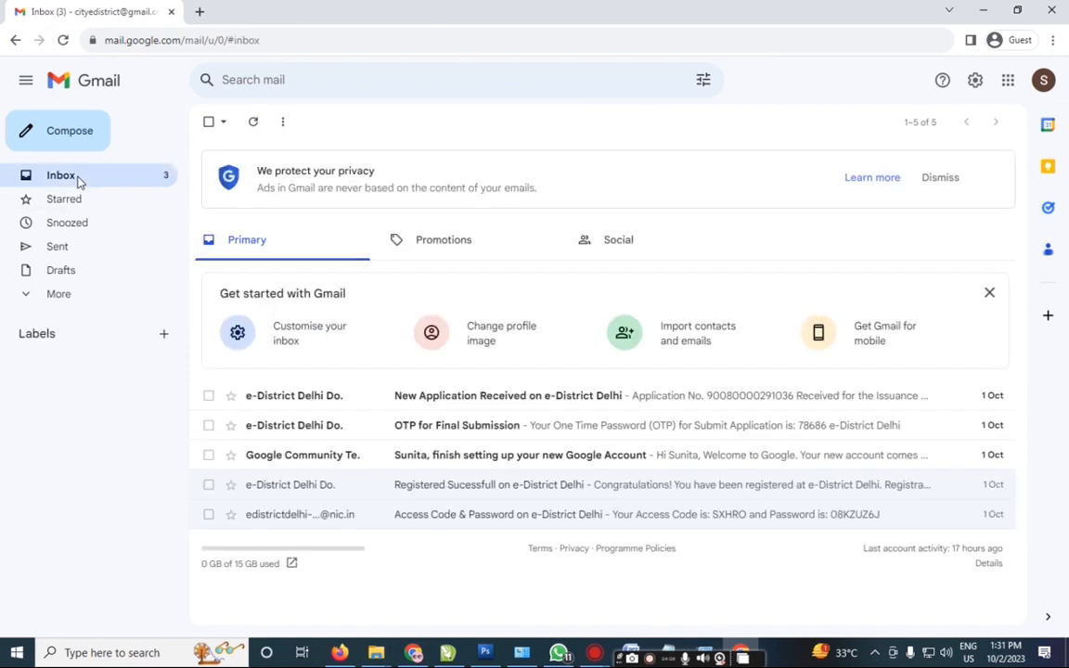
key("F5")
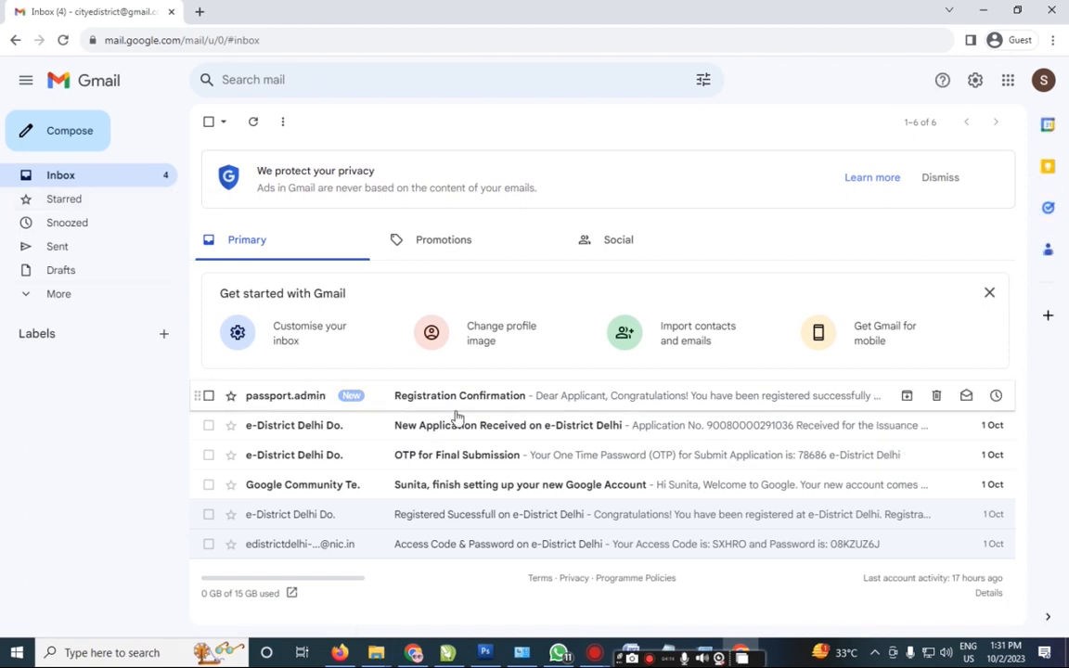
left_click(497, 401)
scroll(499, 373, "down", 3)
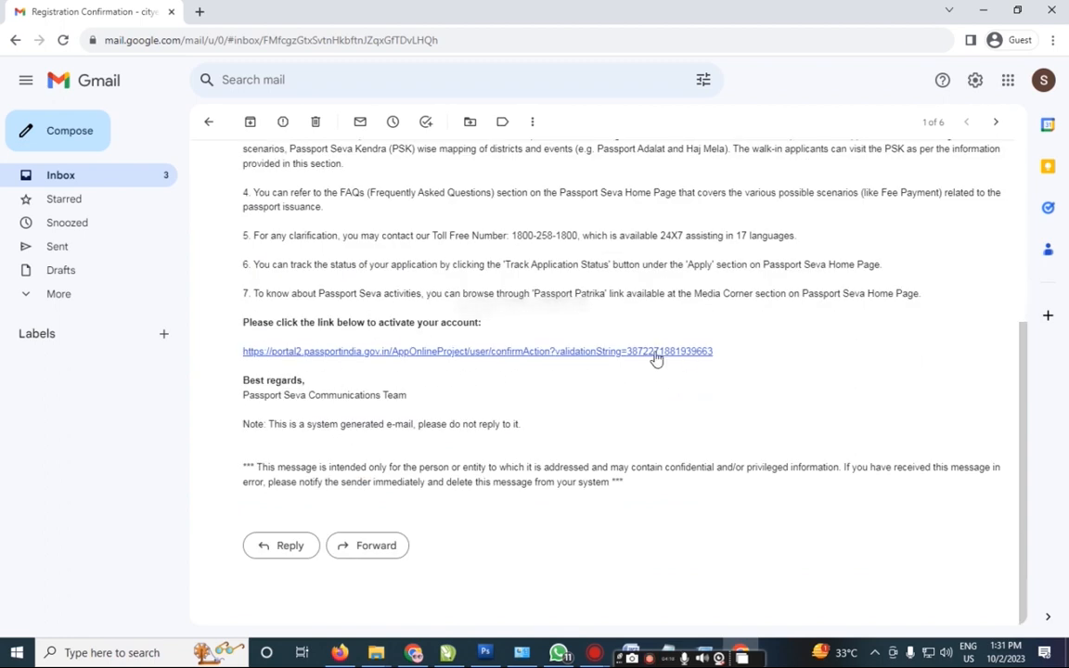
Step: Follow the e-mailed activation link and submit the registered login ID to activate the account
left_click(326, 353)
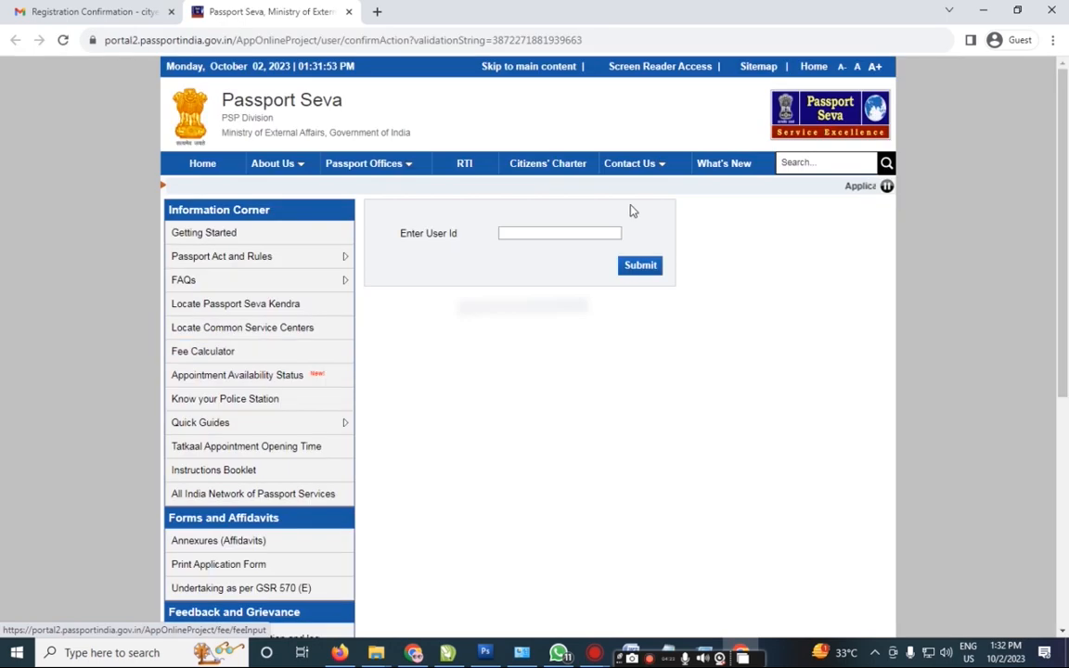
left_click(563, 232)
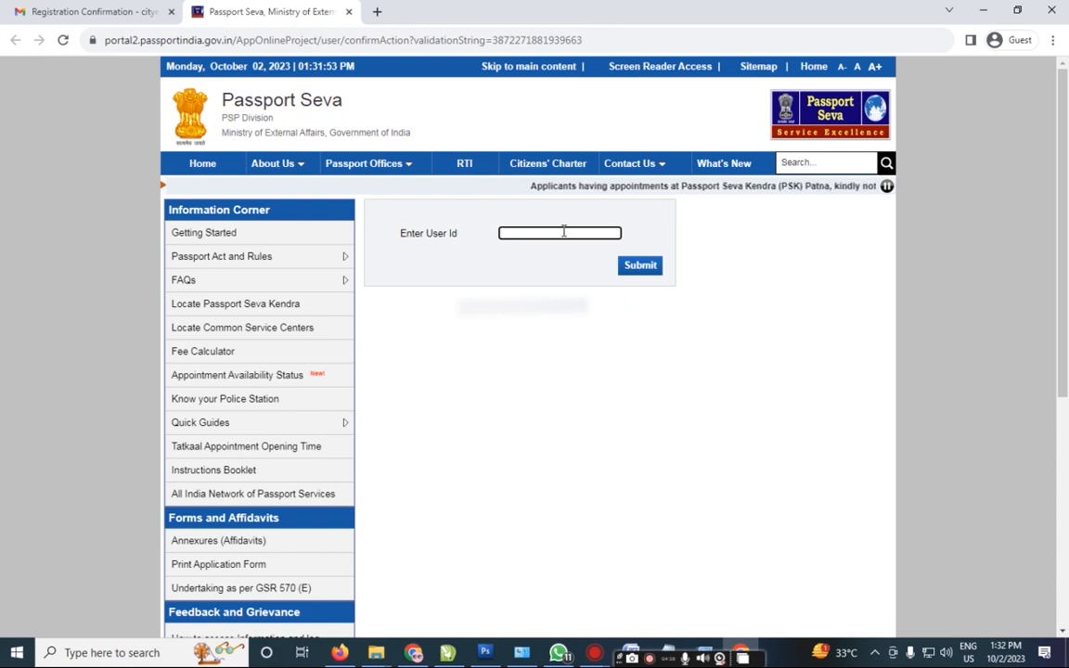
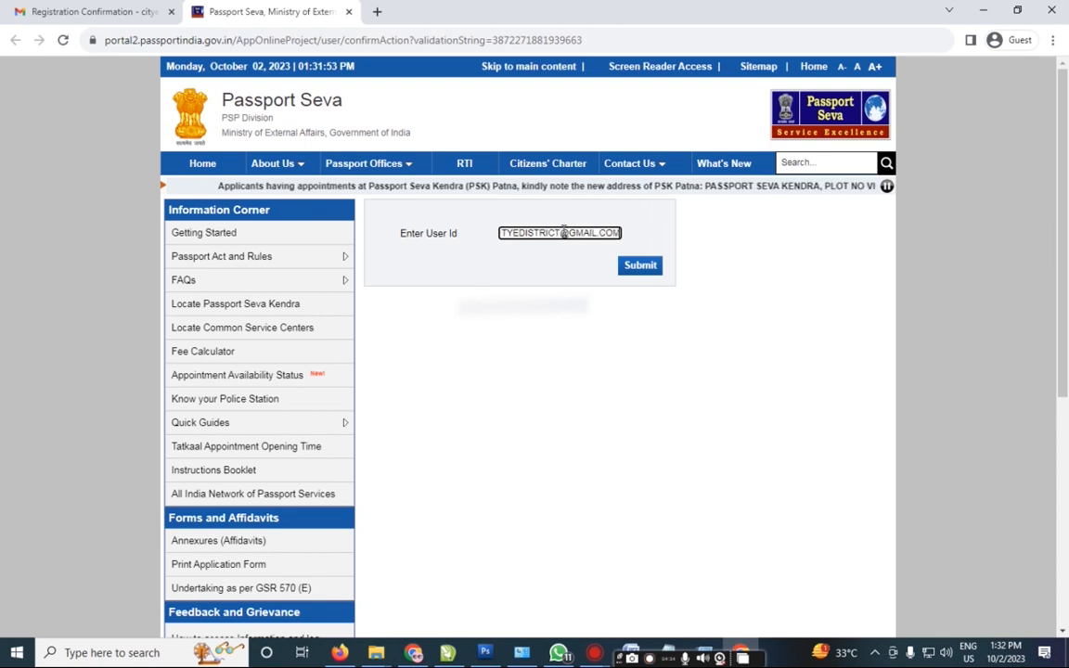
left_click(637, 271)
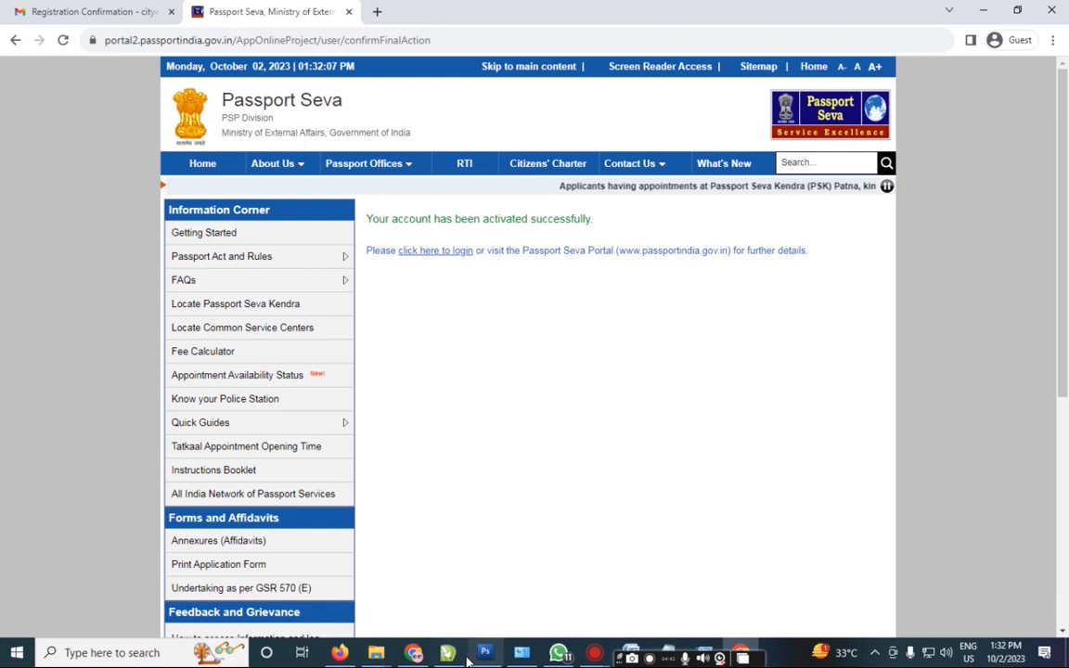
left_click(413, 655)
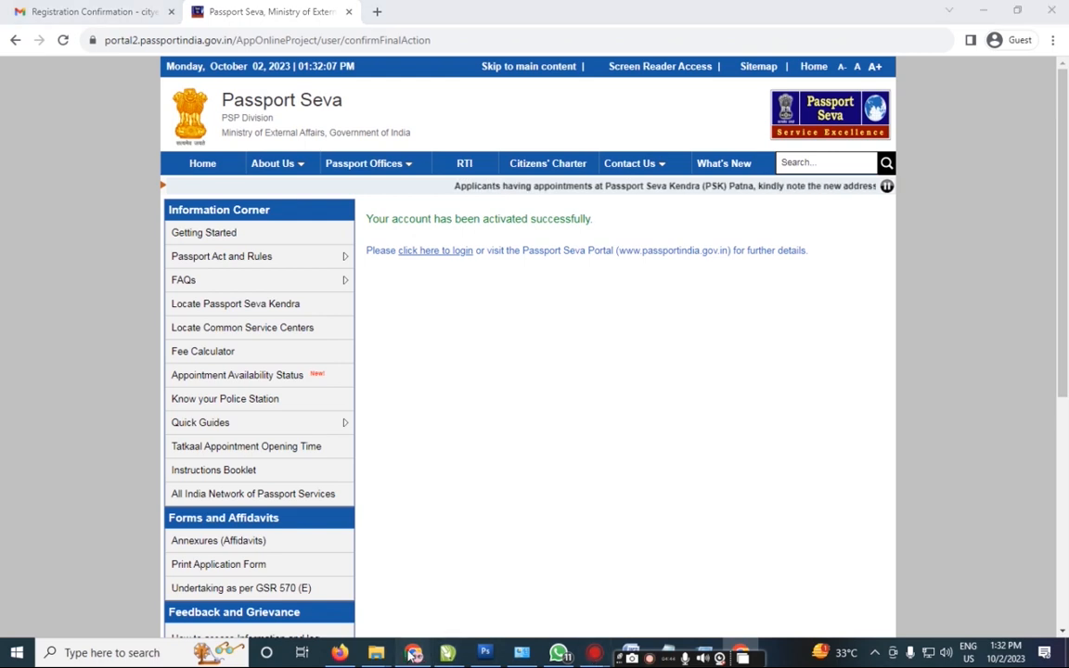
Step: Log in through Existing User Login with the registered e-mail ID, account password and captcha
left_click(202, 187)
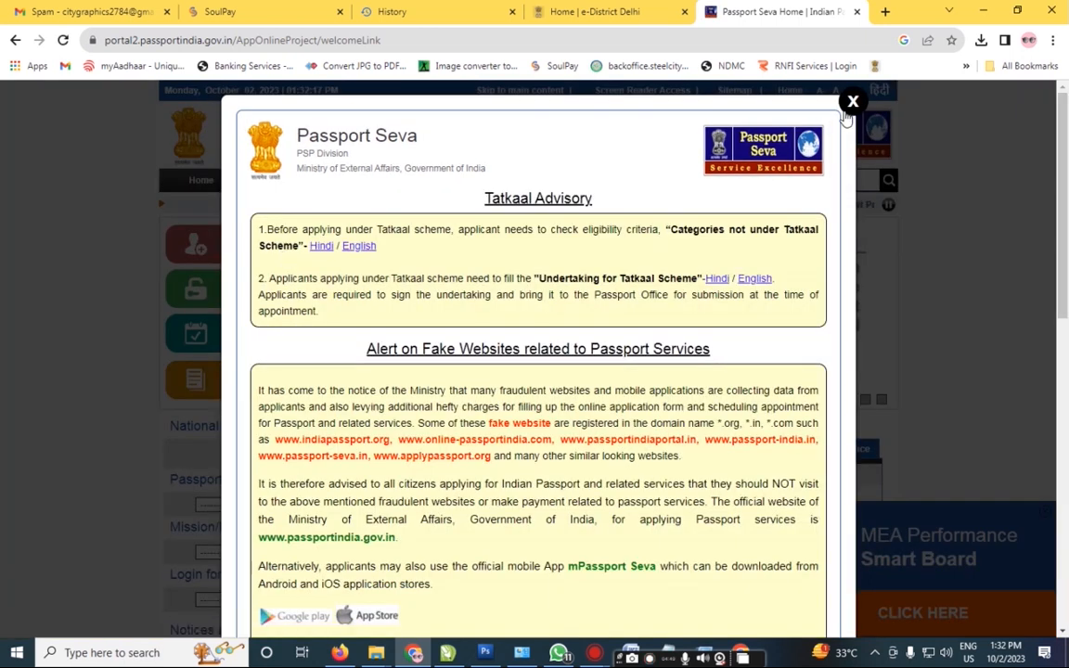
left_click(847, 110)
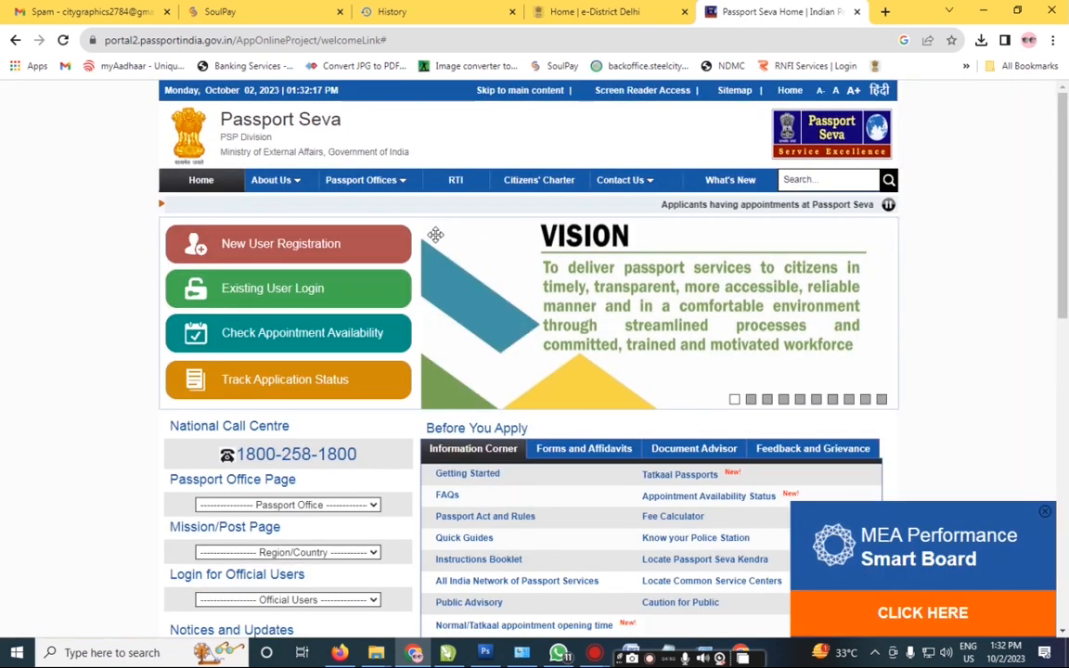
left_click(308, 290)
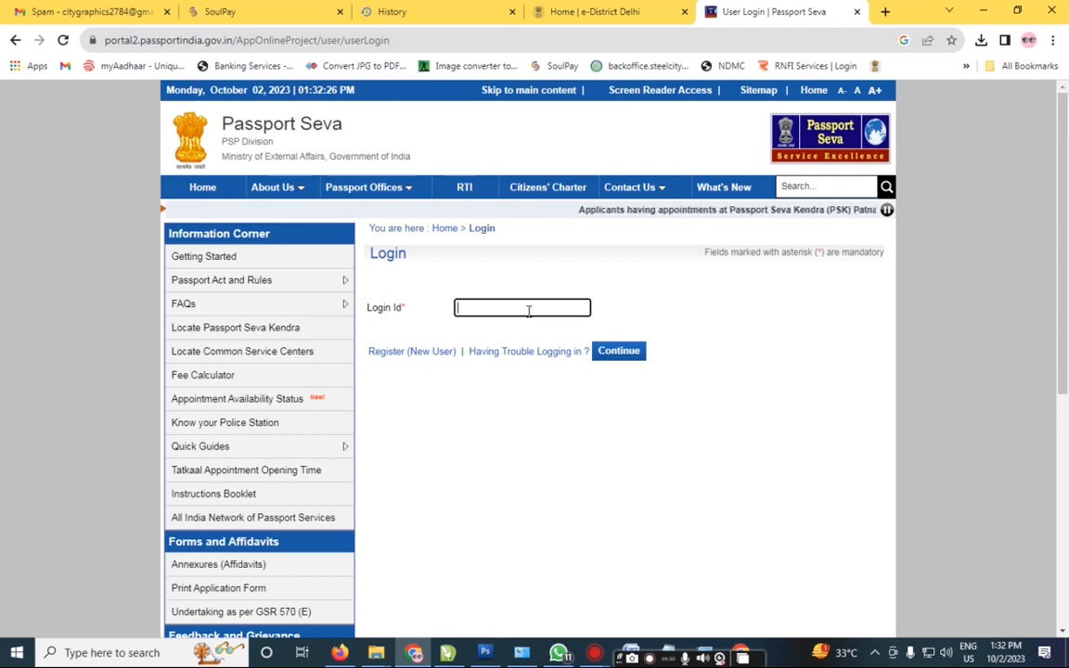
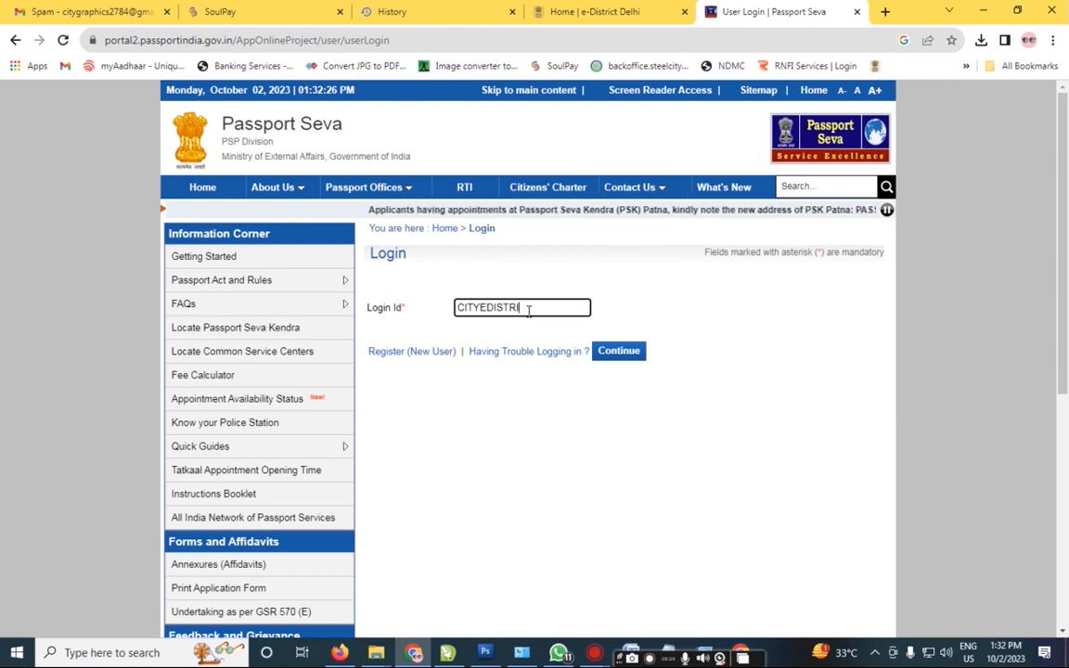
key("Tab")
key("Tab")
key("Tab")
key("Return")
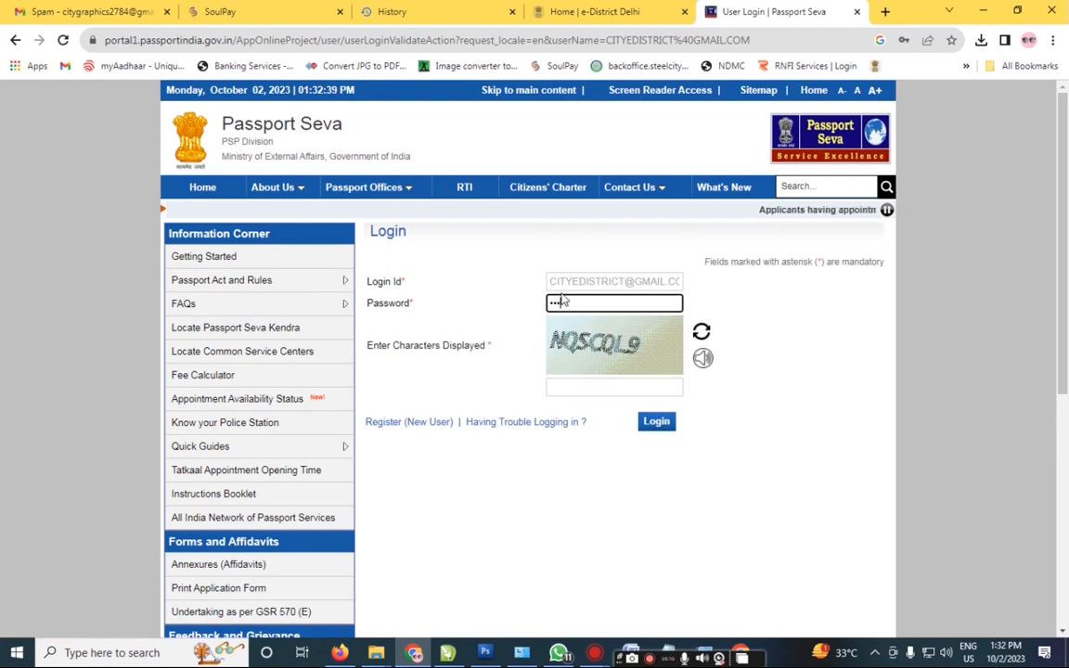
type("••••••••")
key("Tab")
key("Tab")
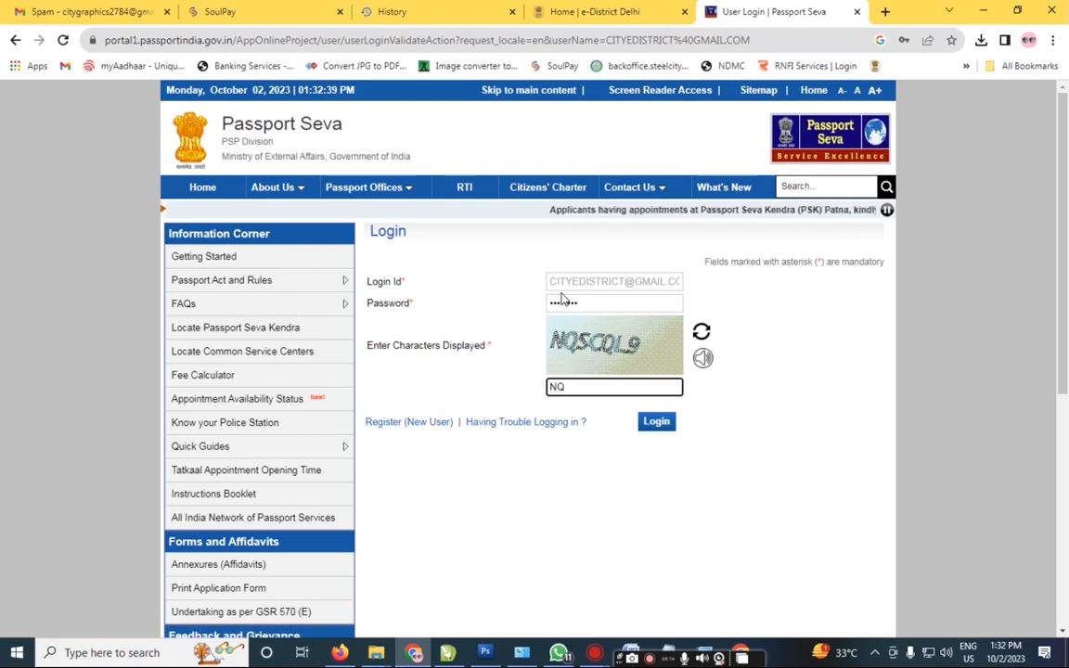
type("NQSCQL9")
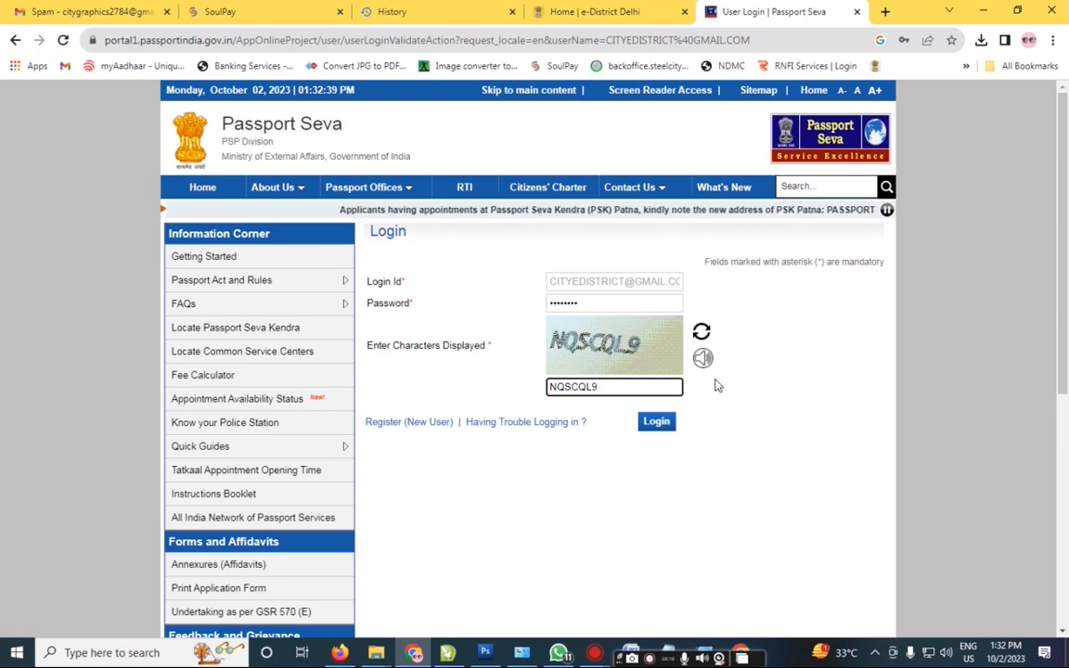
left_click(656, 421)
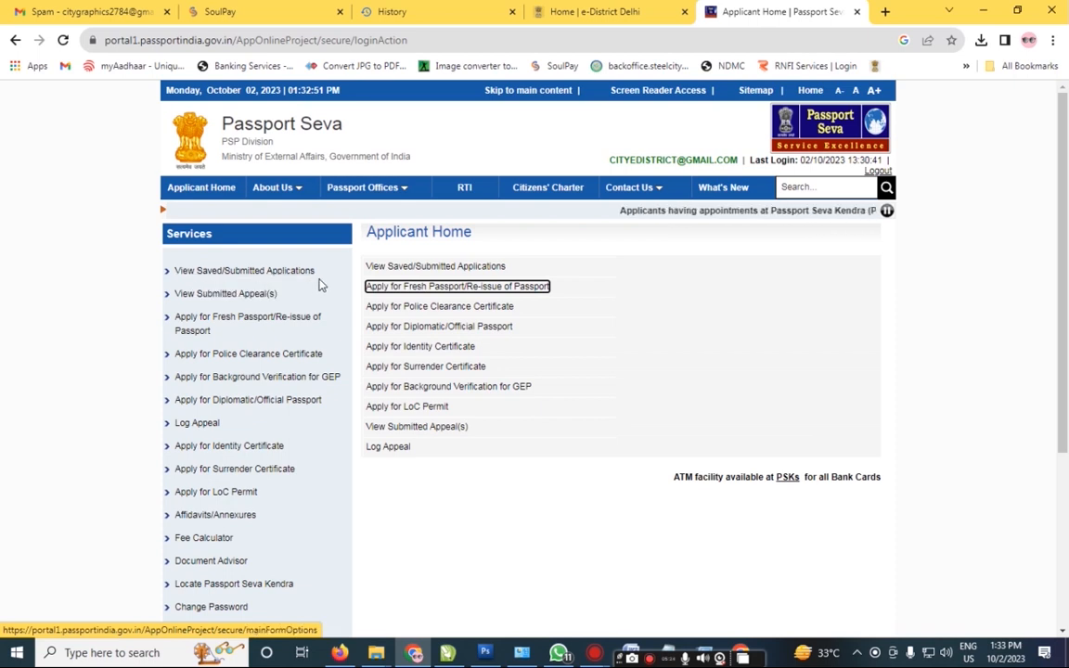
Step: Open the Apply for Fresh Passport/Re-issue page, briefly checking the saved and submitted applications
left_click(258, 326)
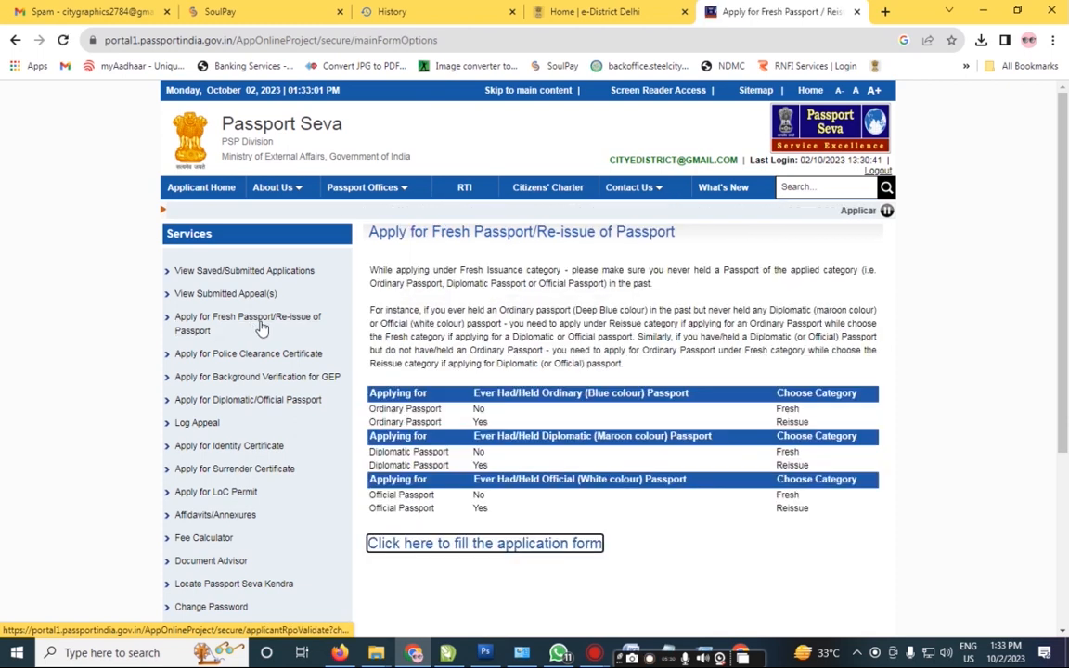
scroll(261, 326, "down", 3)
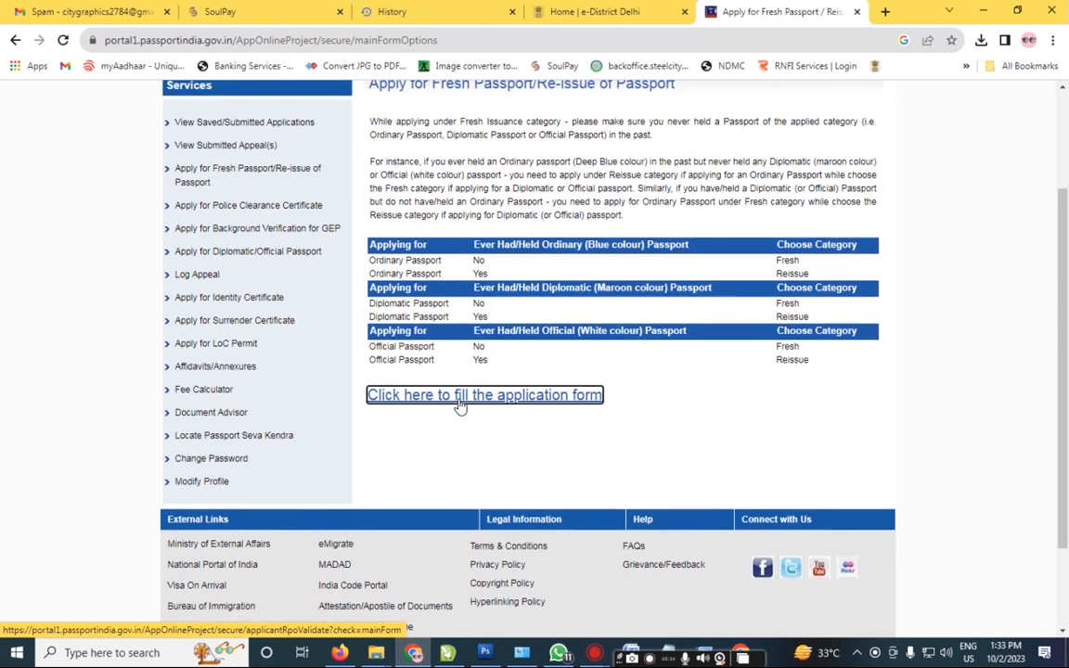
scroll(461, 405, "up", 3)
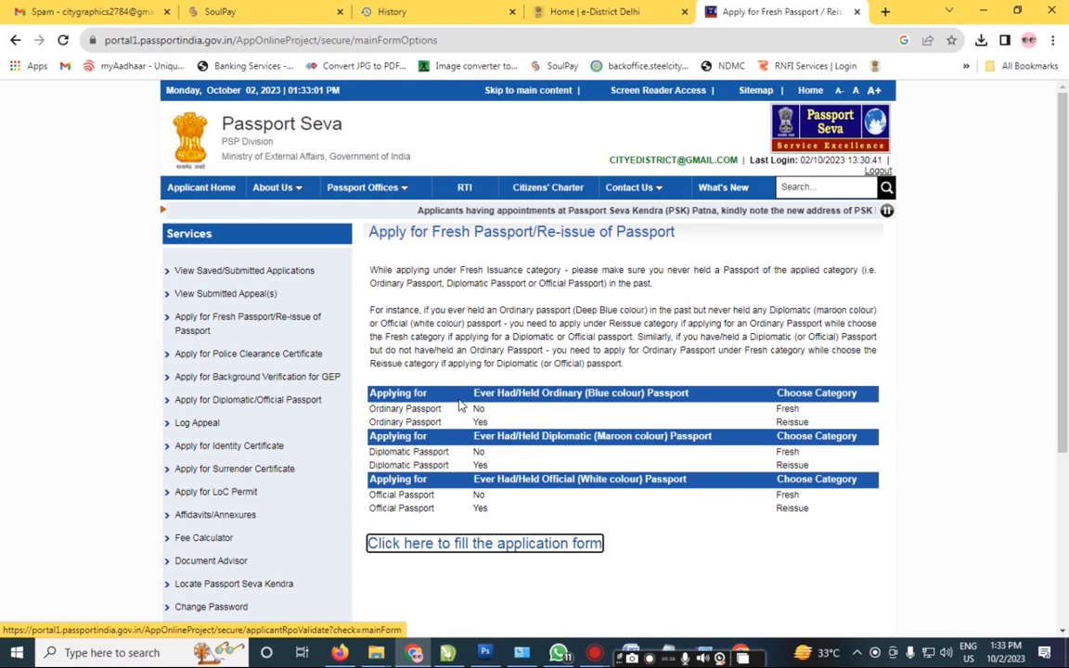
left_click(263, 271)
scroll(418, 325, "down", 1)
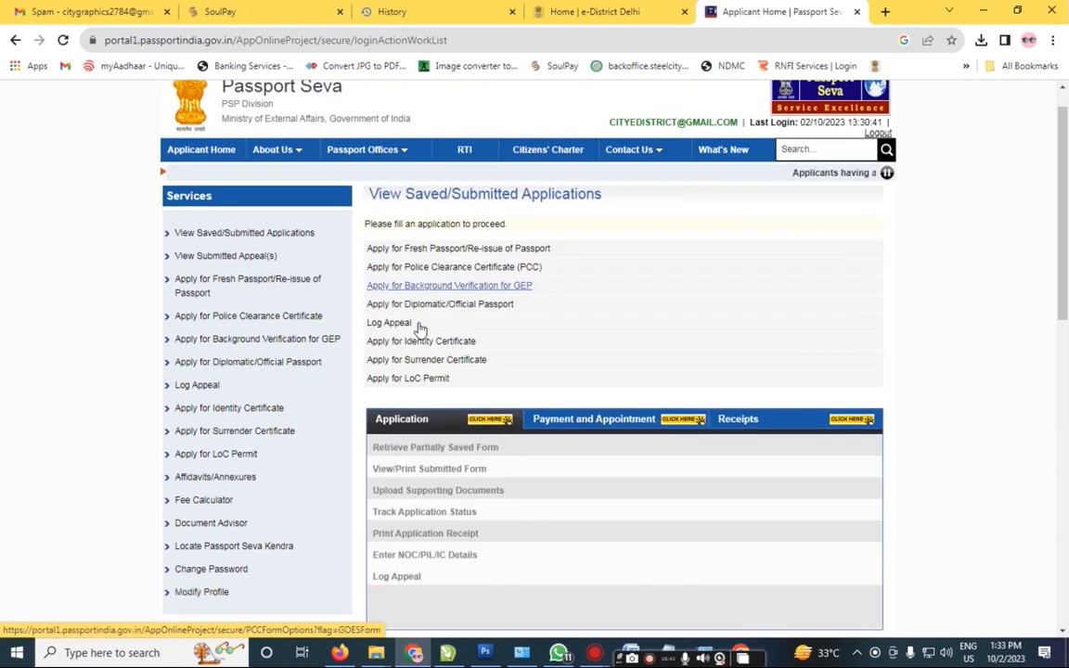
scroll(420, 324, "down", 3)
scroll(419, 325, "up", 2)
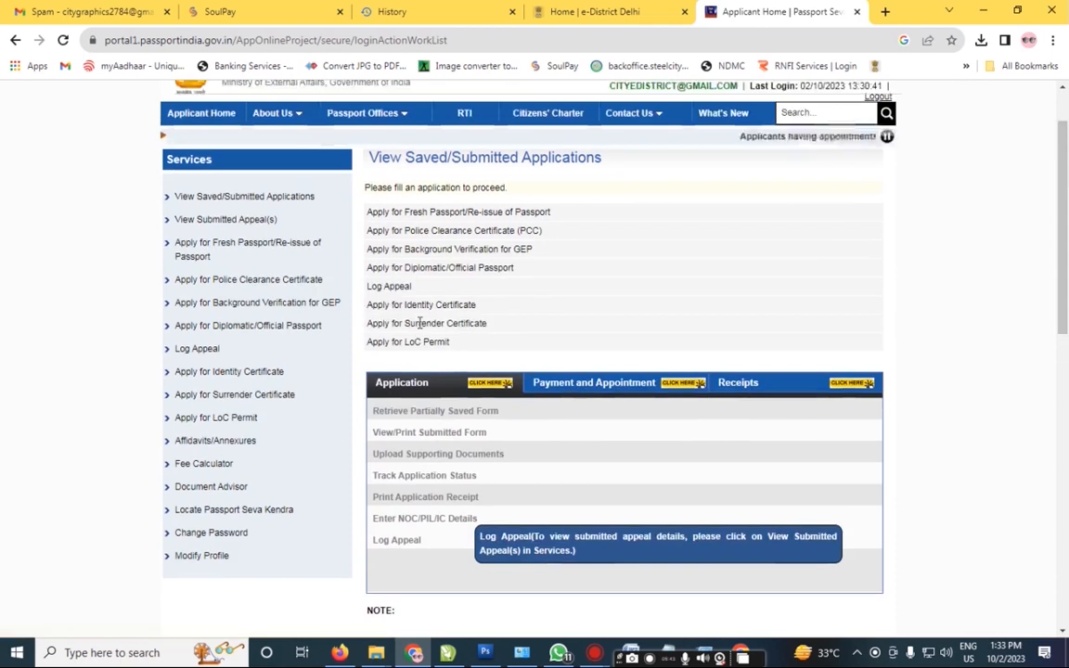
left_click(206, 250)
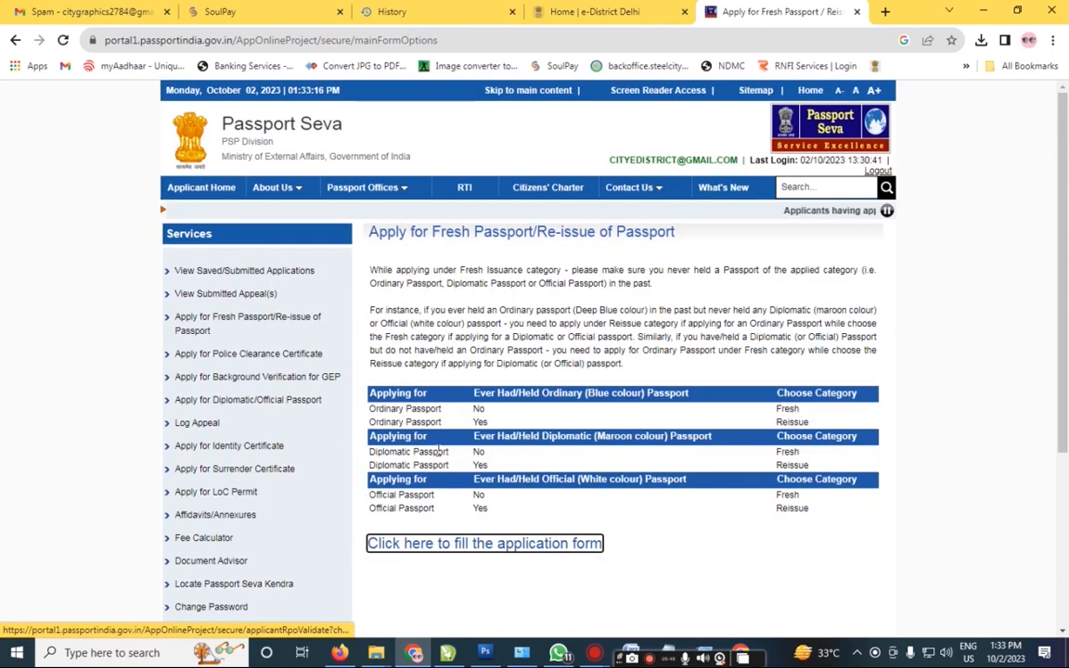
Step: Start filling in the fresh passport application form
left_click(514, 544)
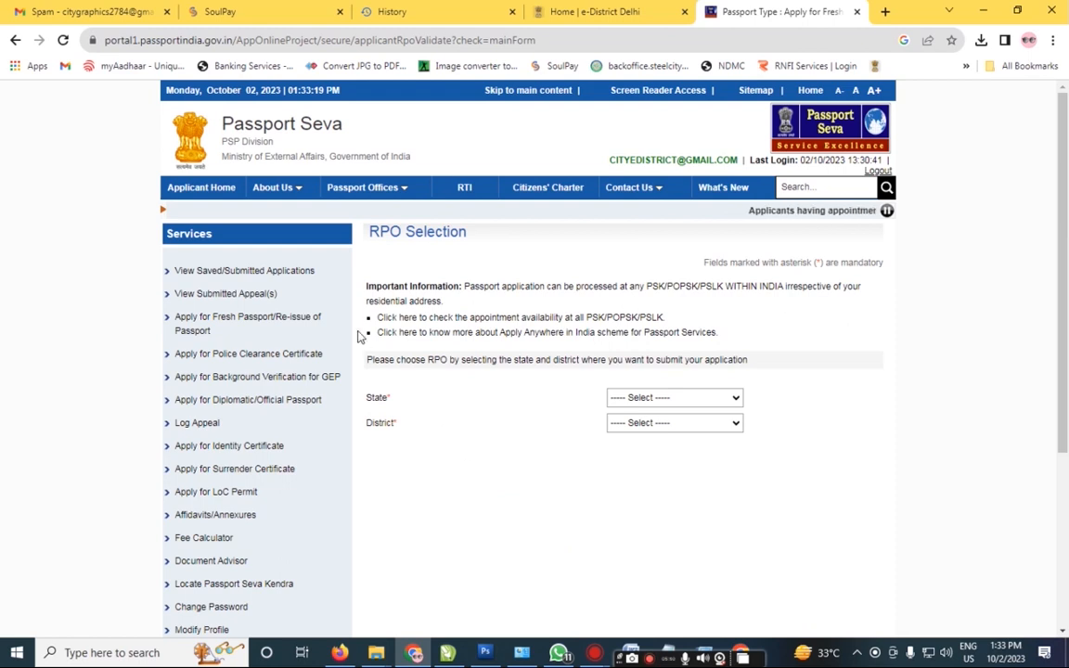
left_click(255, 279)
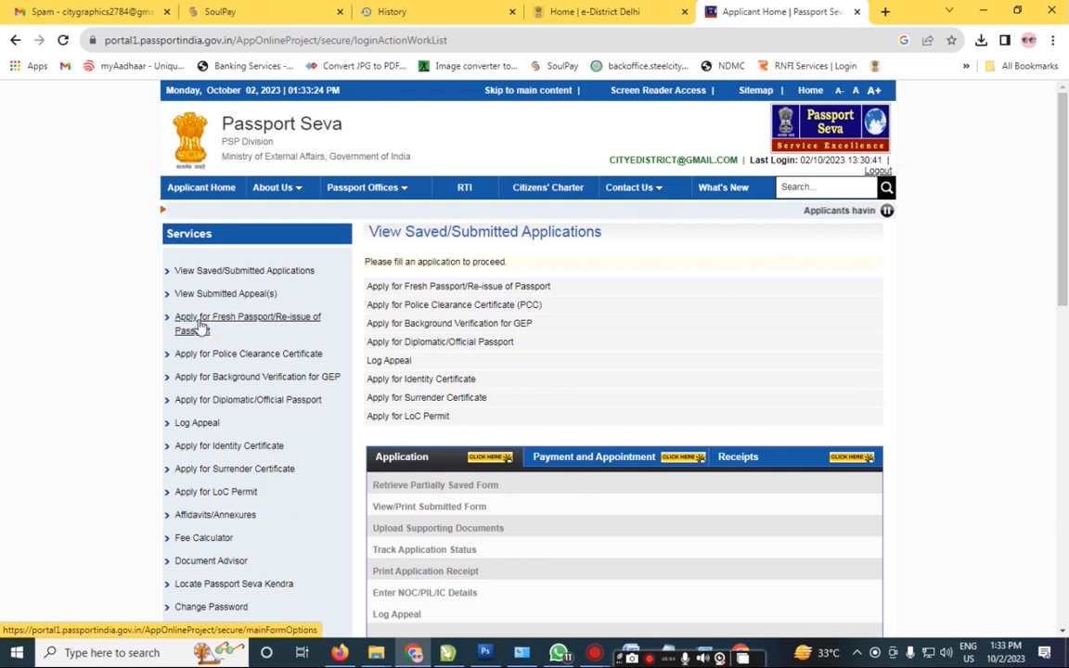
left_click(197, 322)
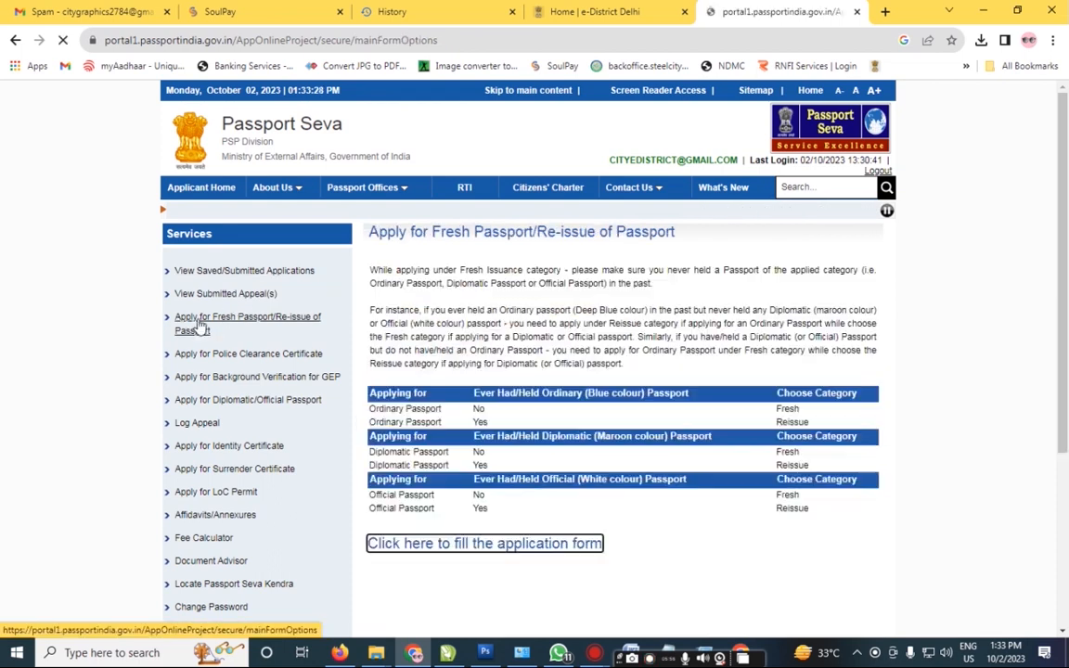
scroll(408, 390, "down", 3)
left_click(429, 405)
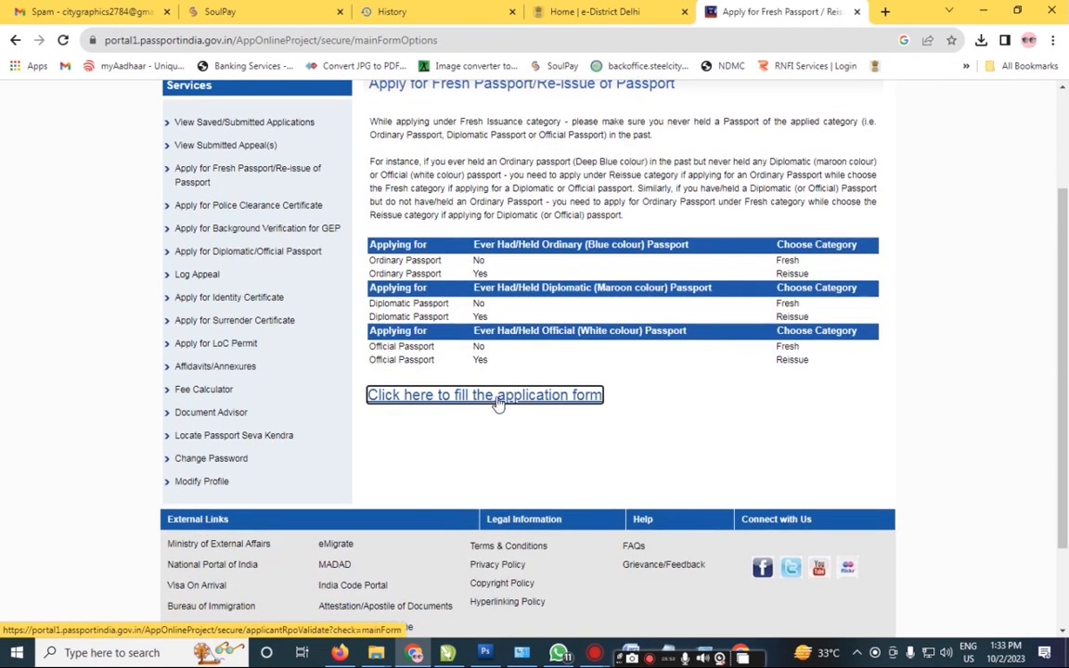
Step: Set RPO to Delhi, North Delhi, choose a Normal fresh passport with 36 pages, and continue
left_click(619, 399)
type("de")
key("Return")
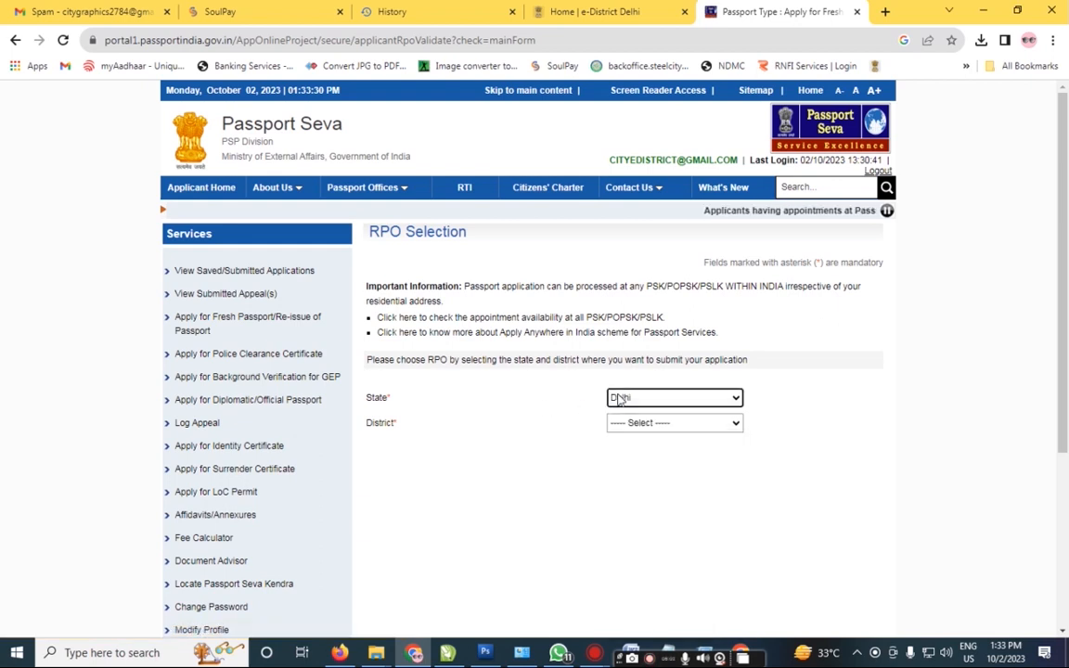
left_click(661, 425)
type("no")
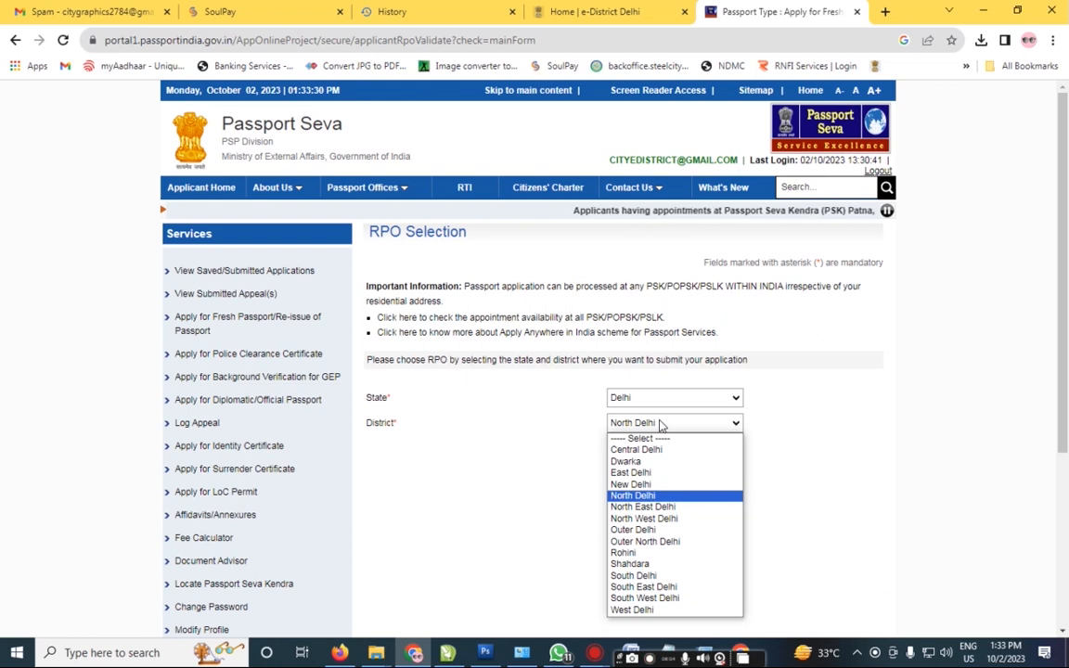
key("Return")
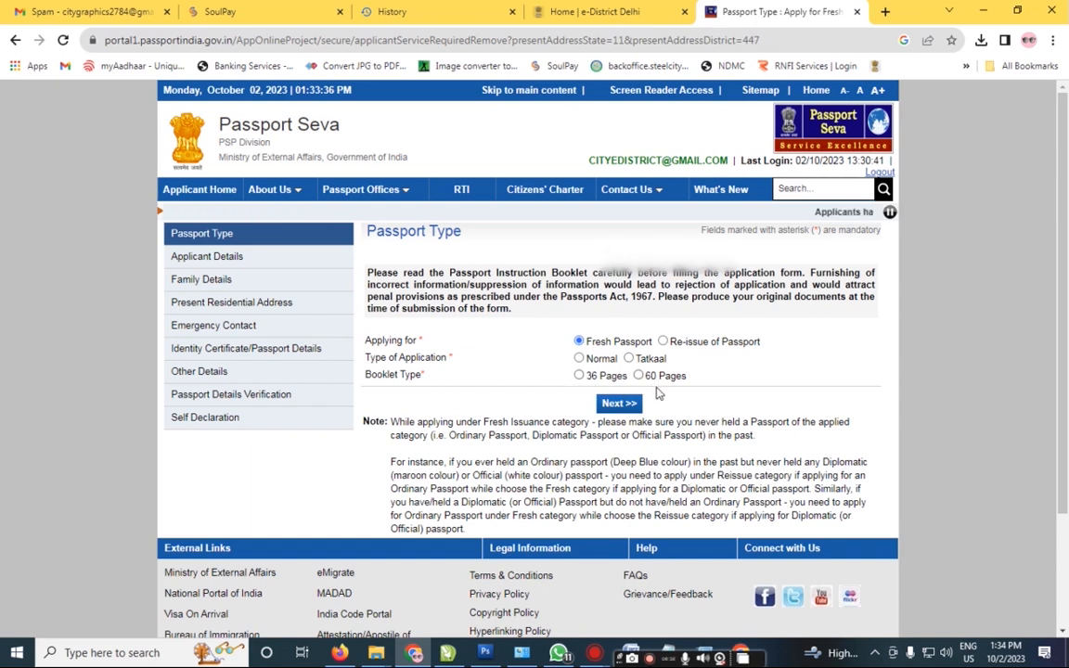
left_click(579, 376)
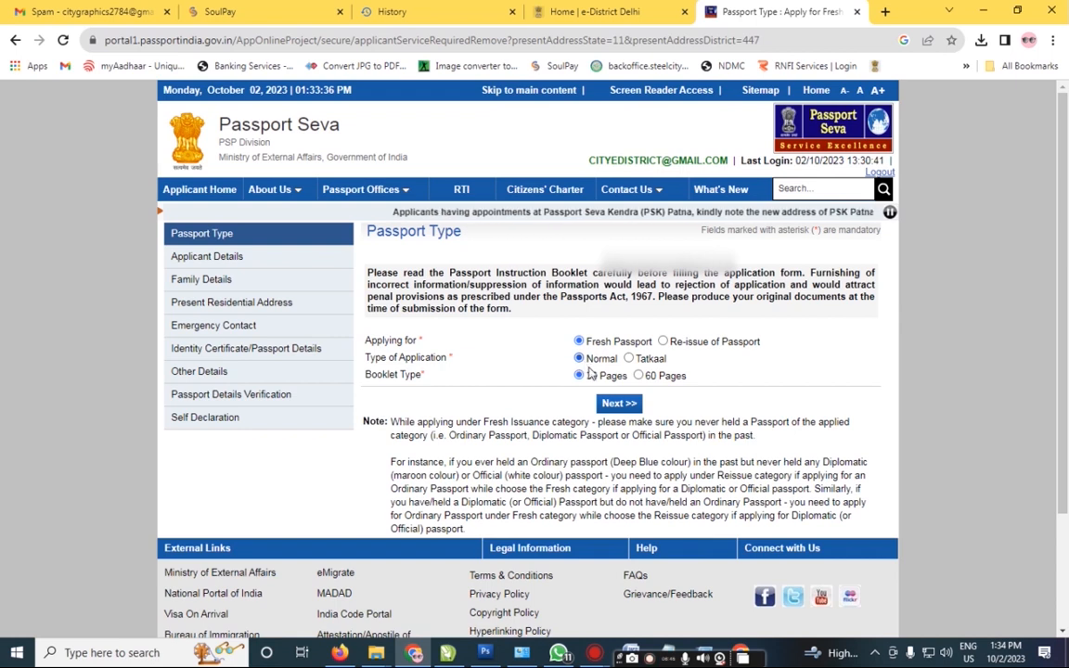
left_click(614, 406)
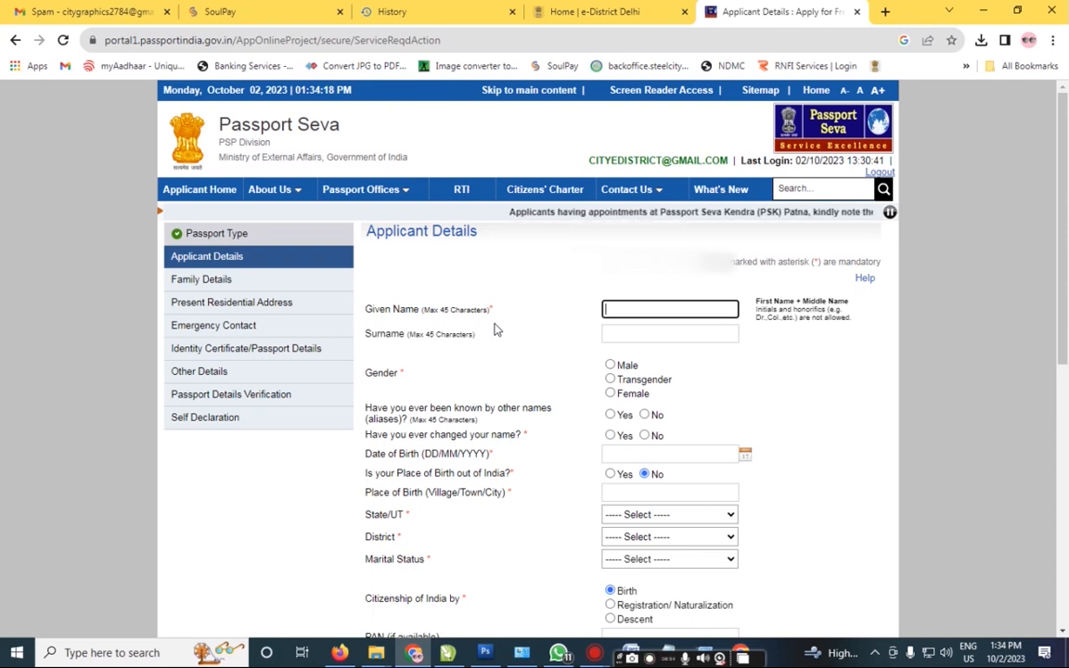
Step: Correct the applicant's given name, set gender to Male, and answer No to aliases and name change
key("BackSpace")
key("Tab")
key("Tab")
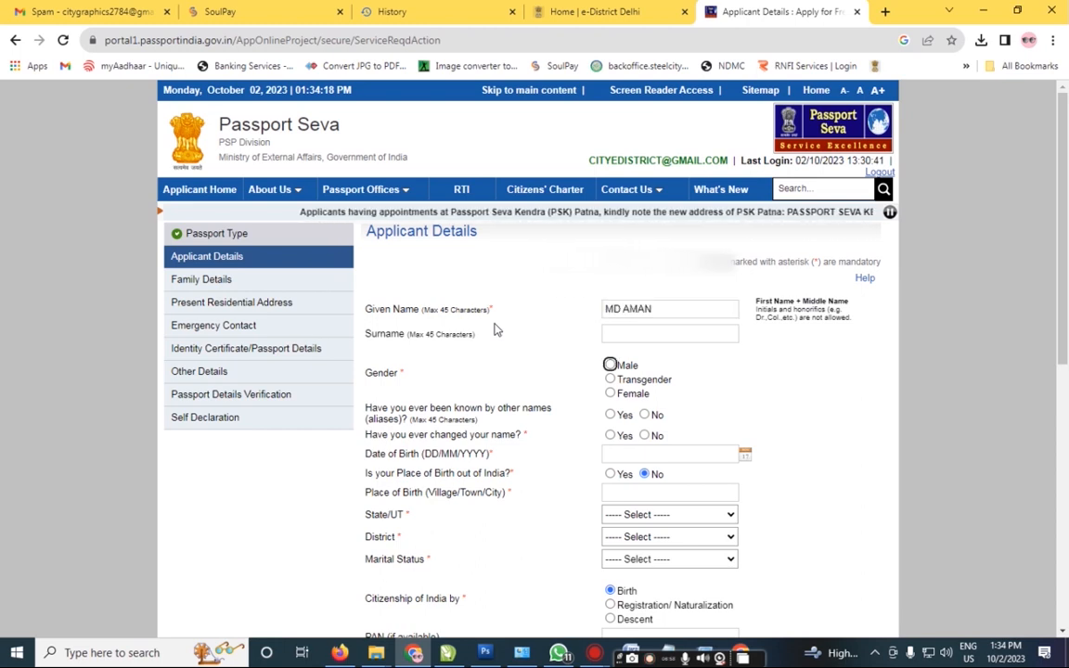
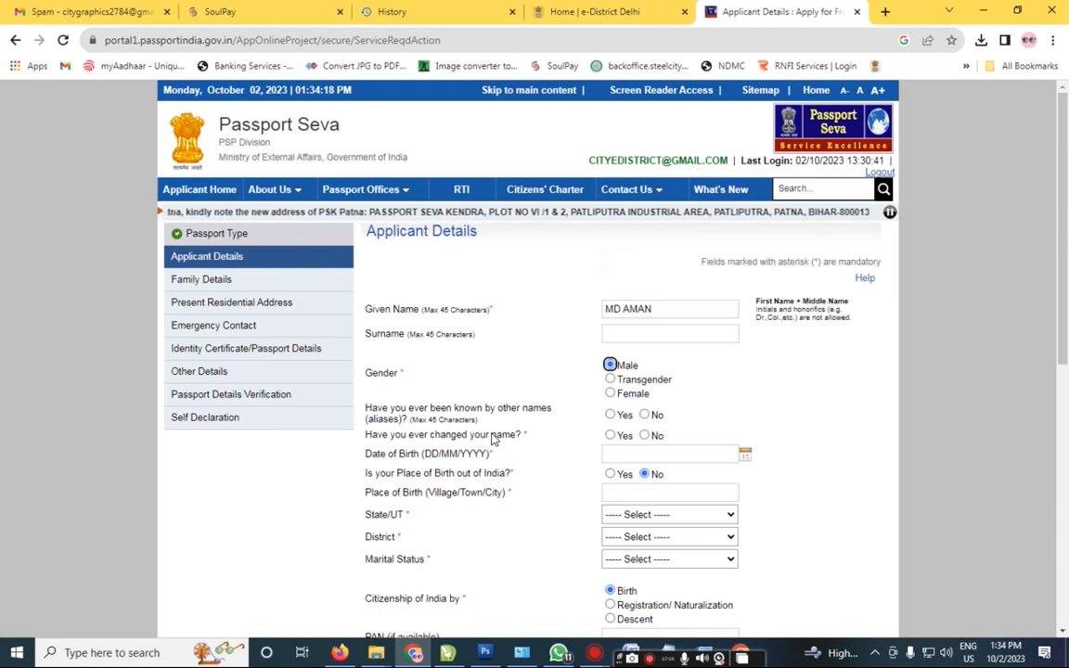
left_click(644, 415)
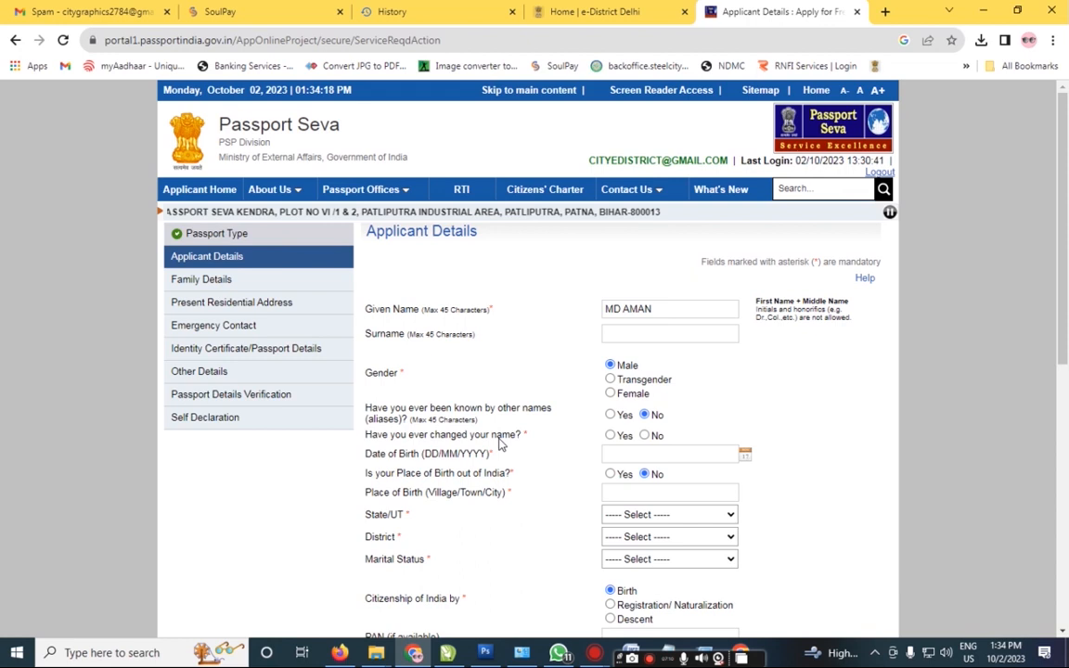
left_click(645, 436)
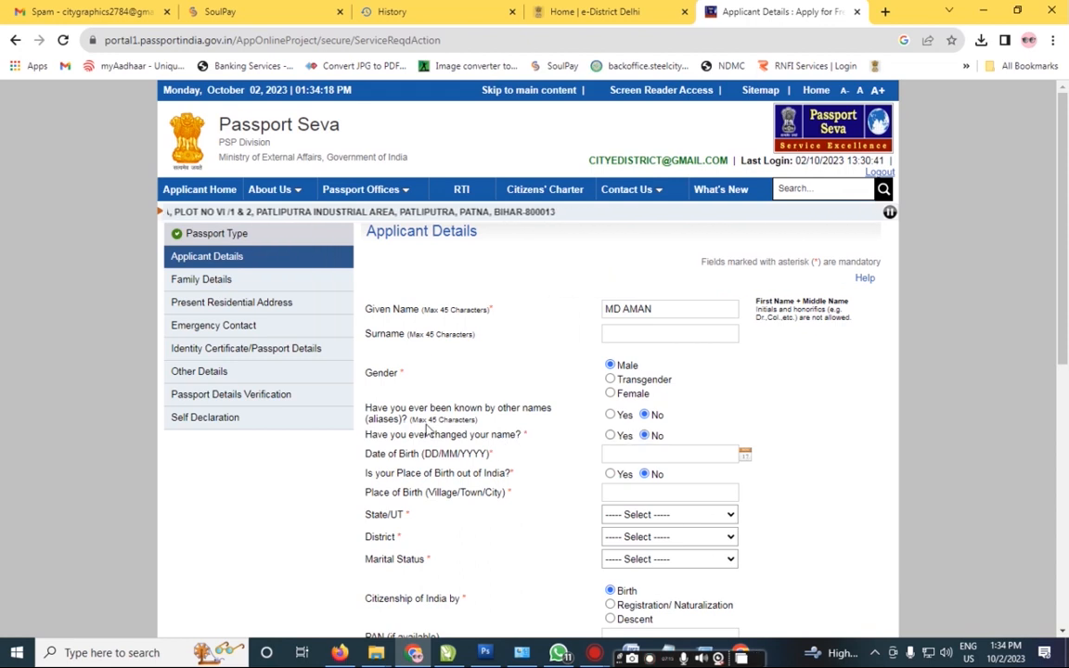
scroll(389, 417, "down", 1)
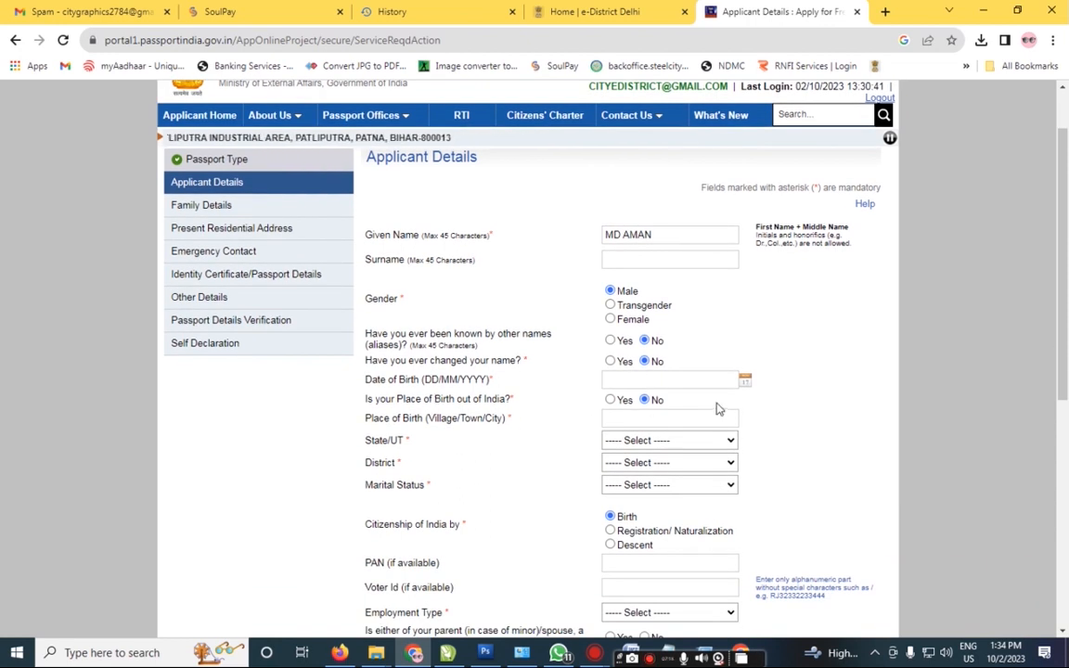
left_click(744, 380)
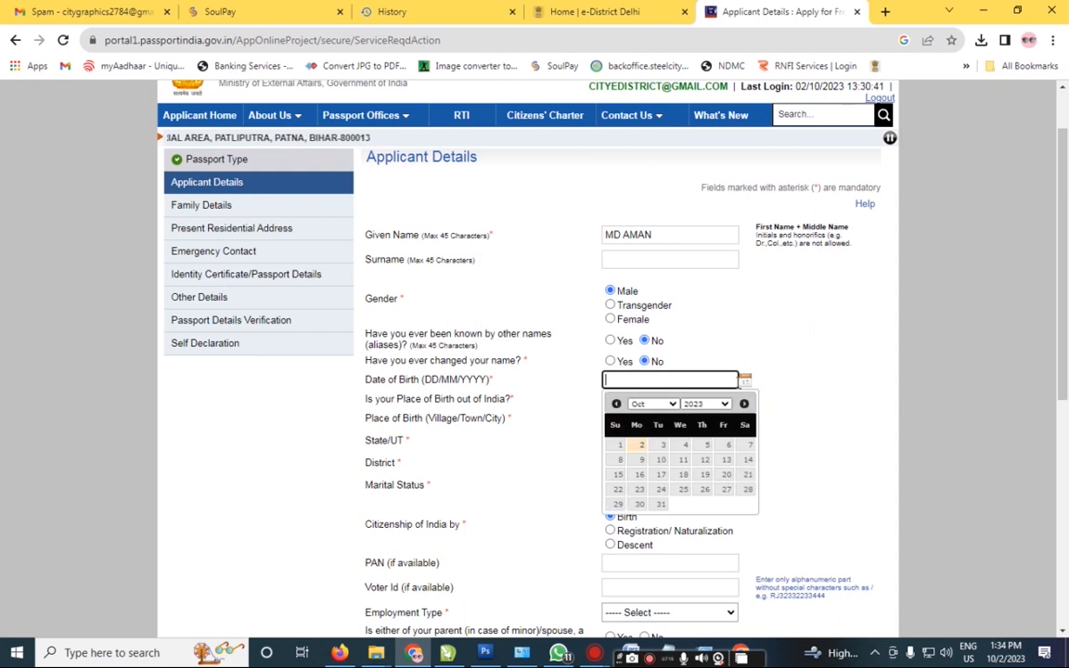
left_click(722, 405)
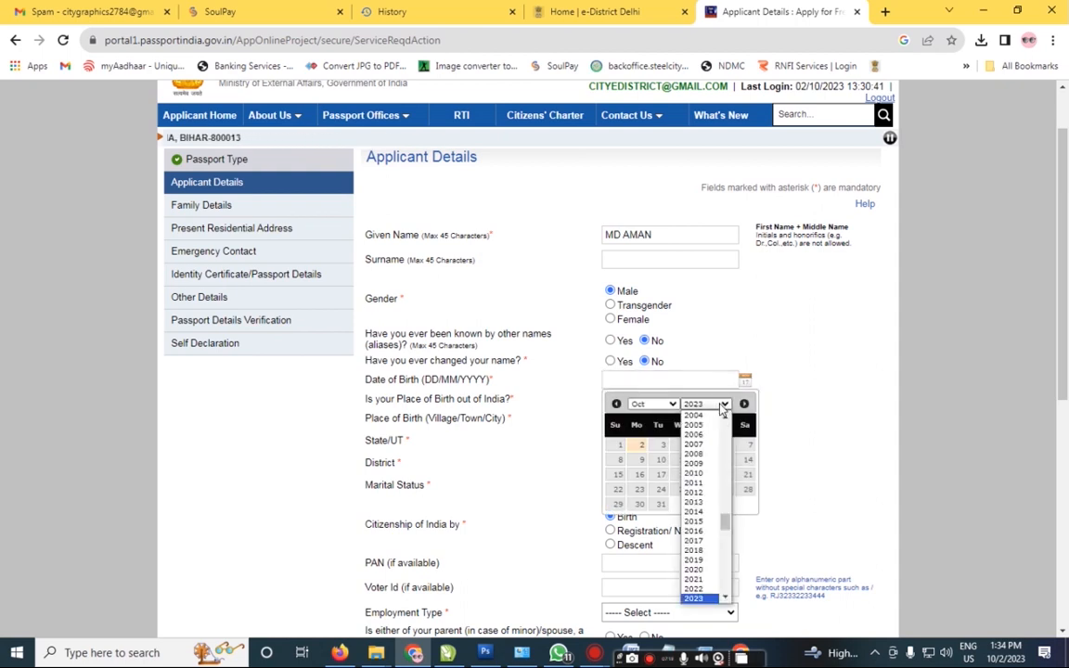
key("Down")
key("Down")
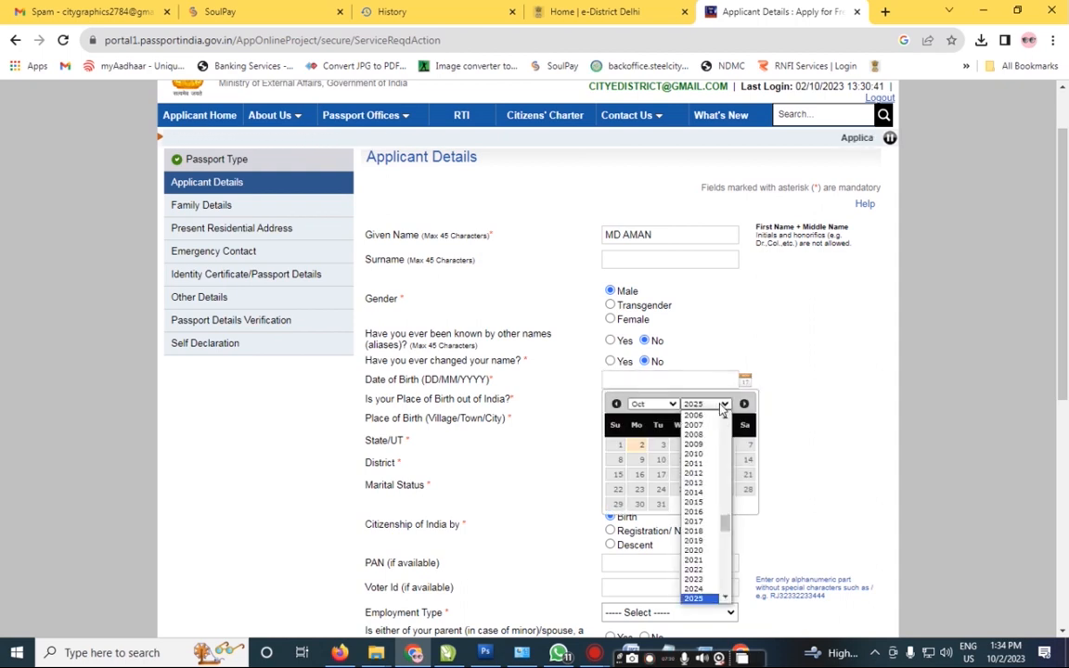
key("Up")
key("Up")
type("2002")
key("Return")
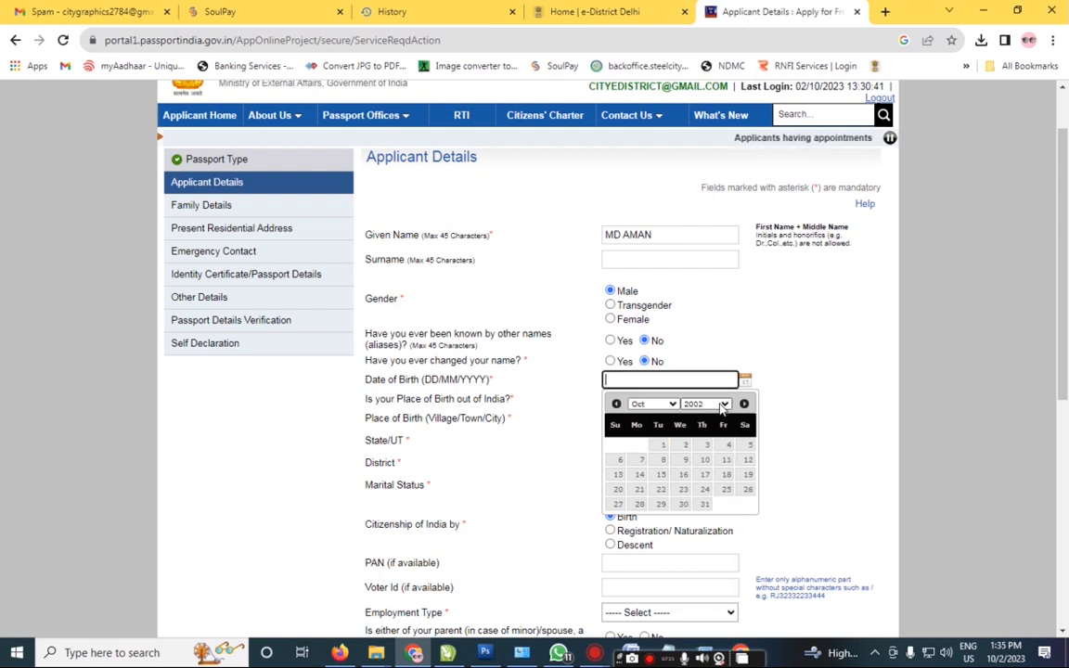
left_click(649, 404)
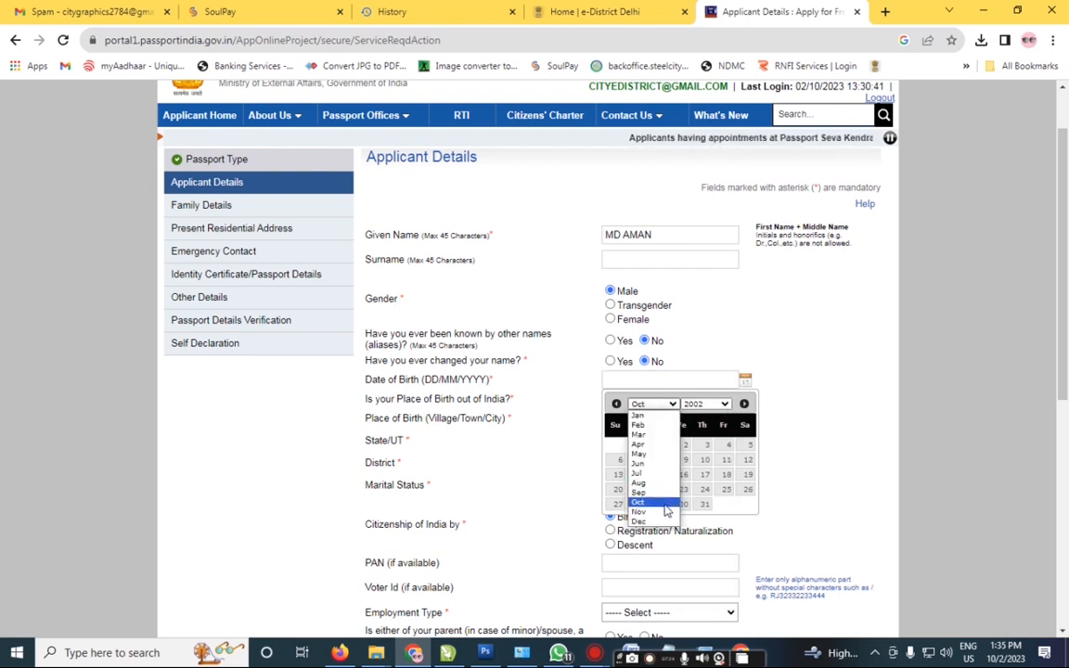
left_click(664, 473)
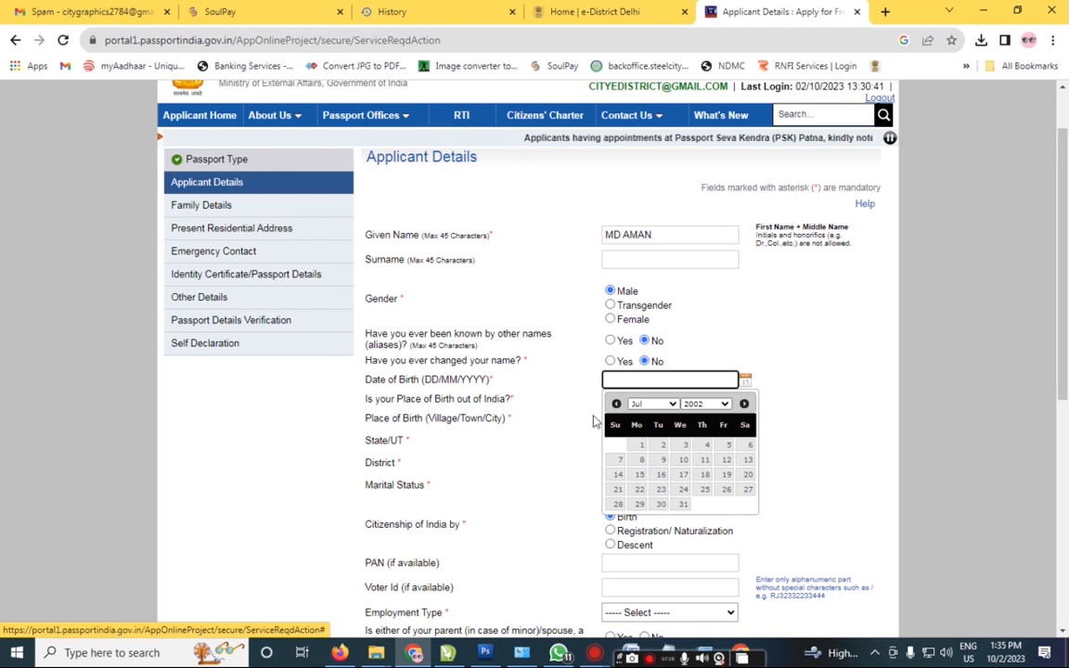
left_click(618, 474)
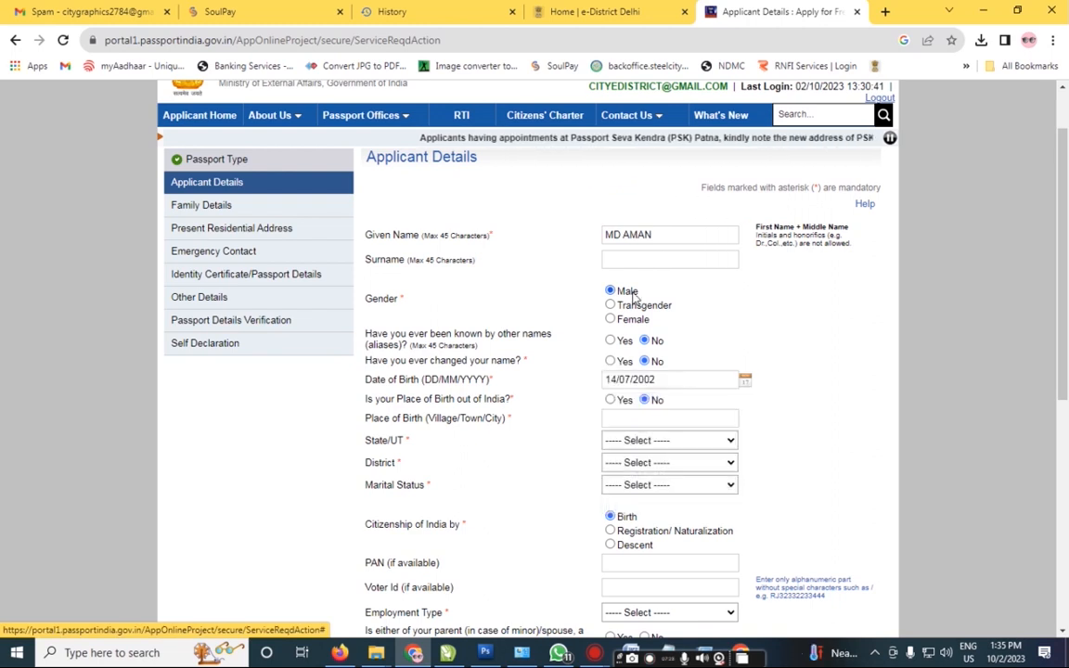
scroll(477, 363, "down", 1)
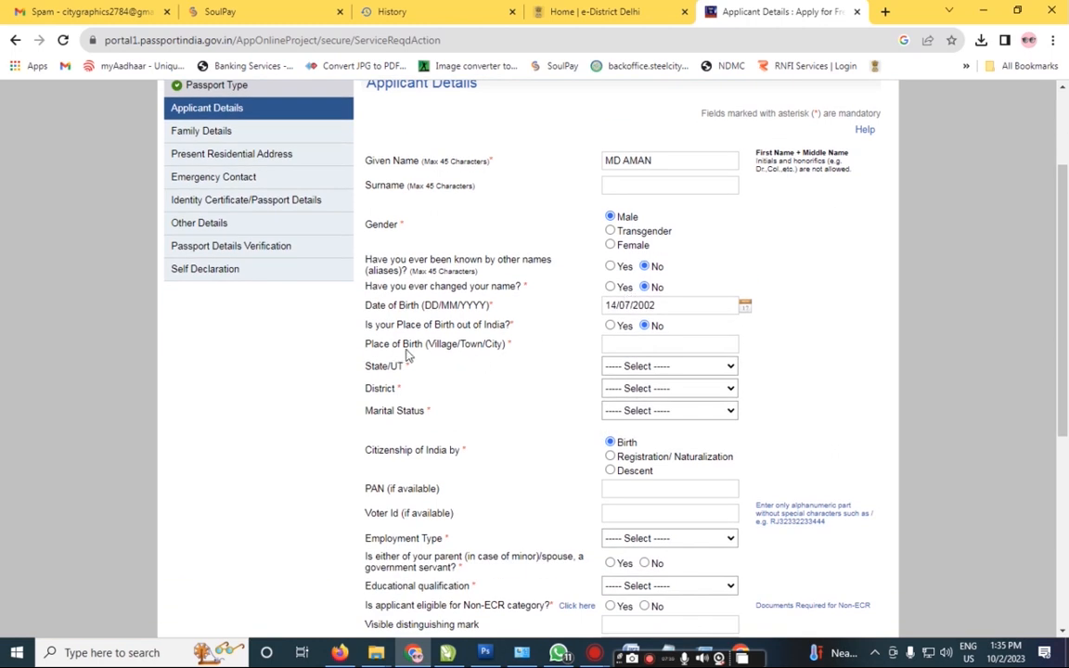
Step: Enter DELHI as the place of birth and Delhi as the State/UT
left_click(640, 342)
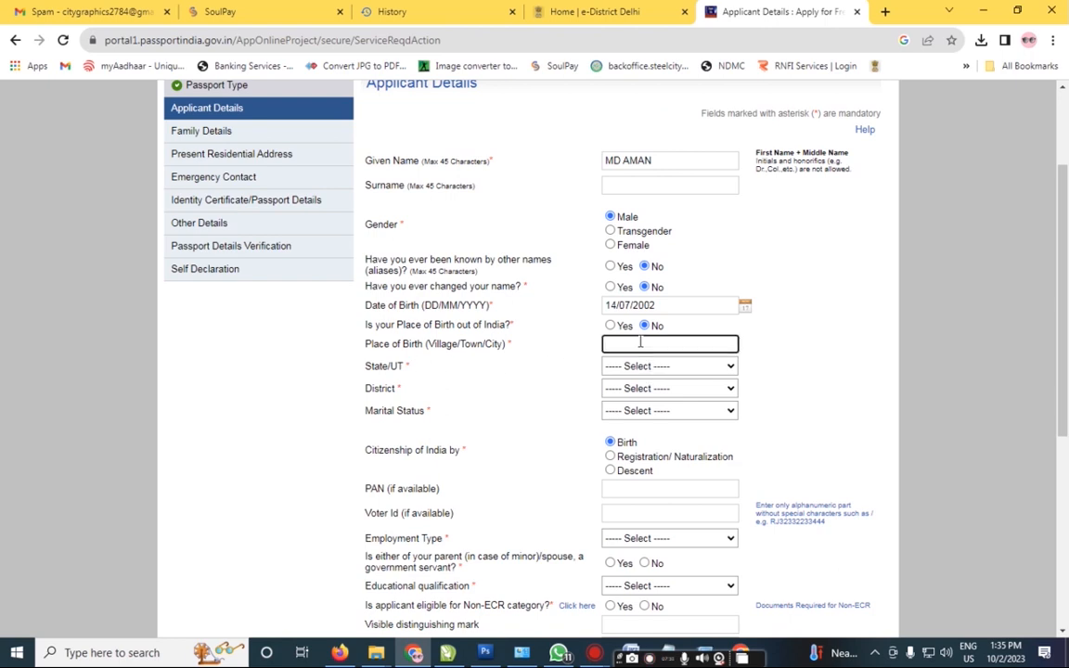
type("DELHI")
left_click(638, 367)
type("de")
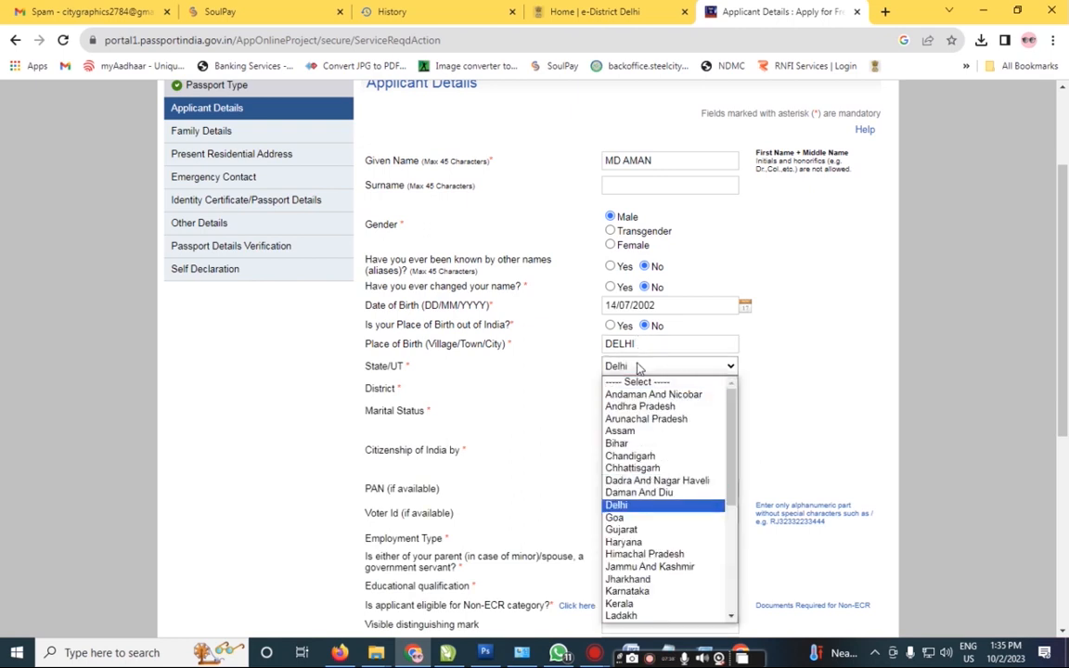
key("Return")
Step: Choose North Delhi as the district and Single as the marital status
left_click(616, 390)
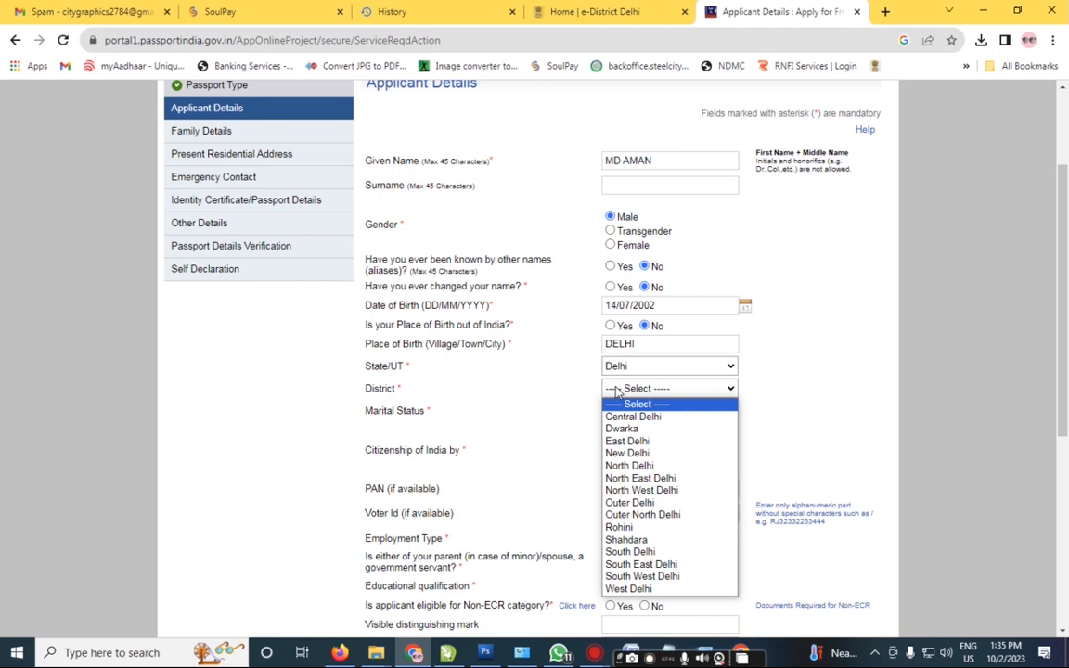
key("Down")
key("Down")
key("Down")
key("Down")
key("Down")
key("Return")
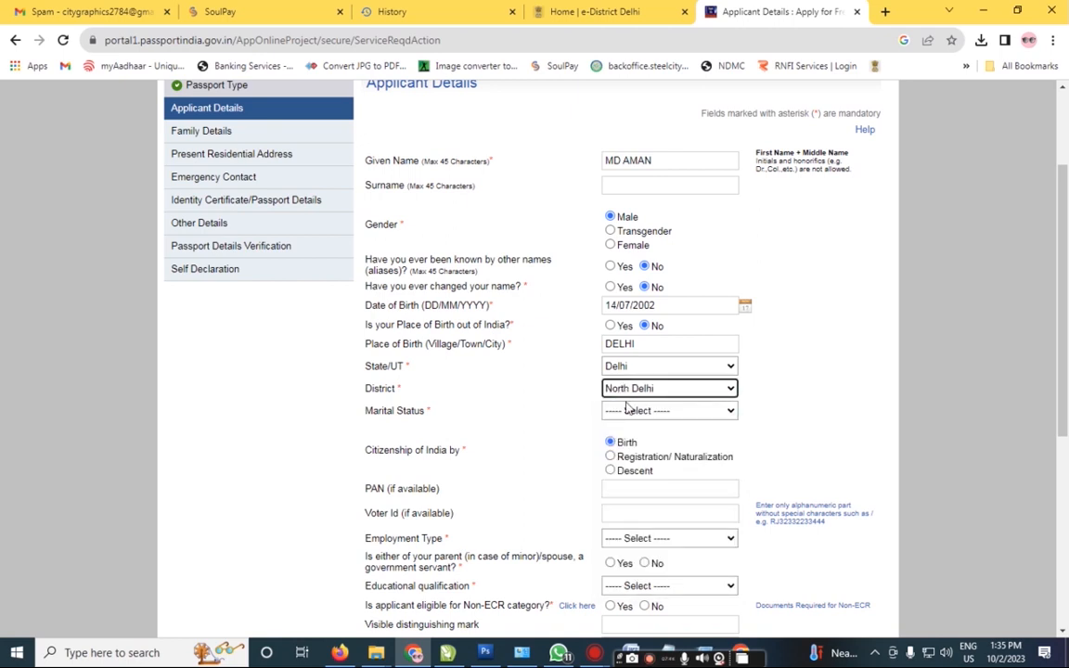
left_click(634, 412)
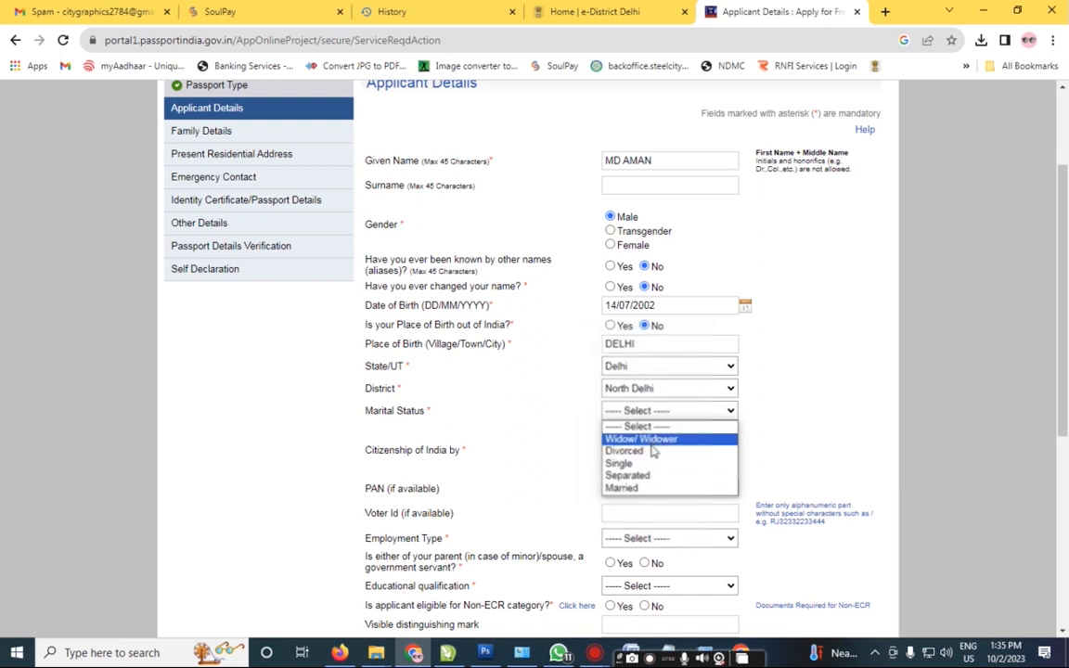
left_click(625, 464)
Step: Move past the optional PAN field and open the Employment Type list
scroll(558, 365, "down", 1)
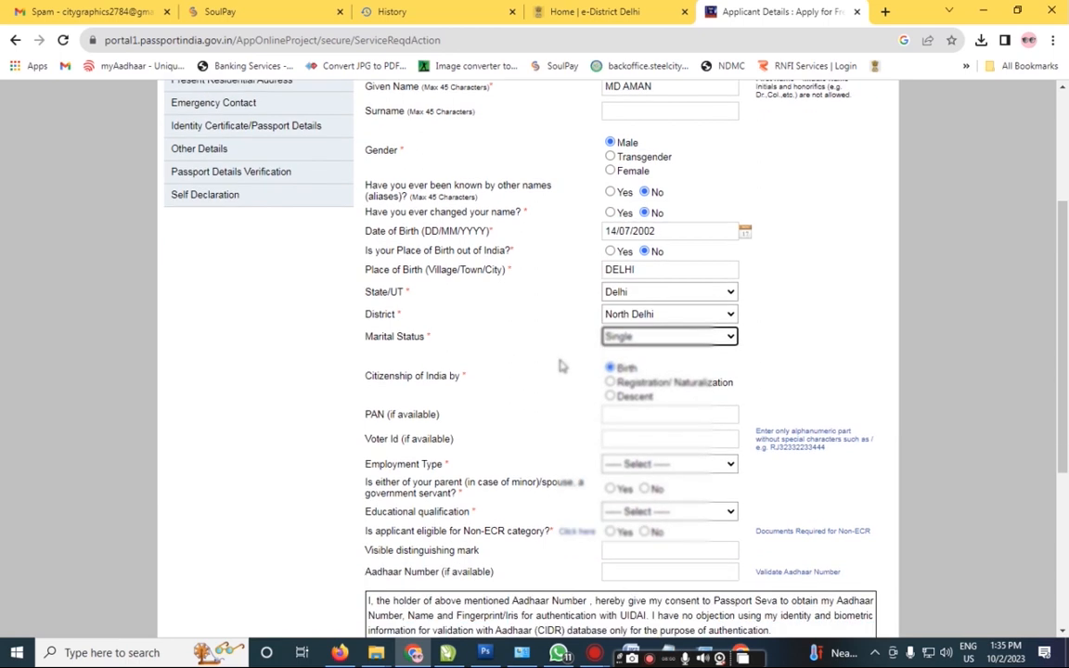
scroll(558, 365, "down", 1)
left_click(662, 339)
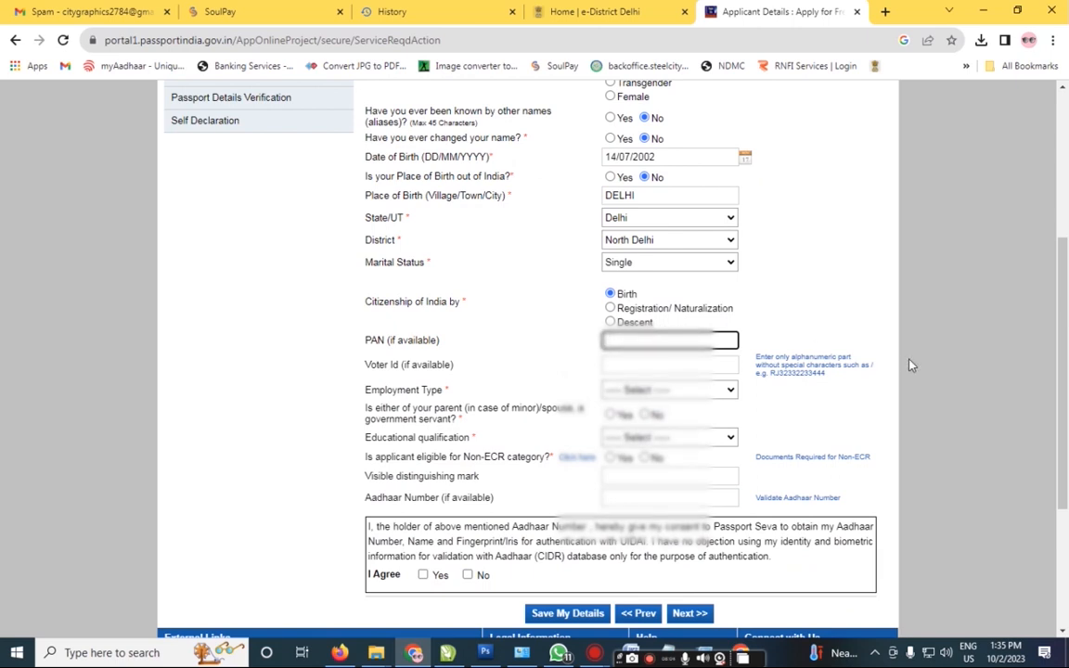
scroll(586, 348, "down", 1)
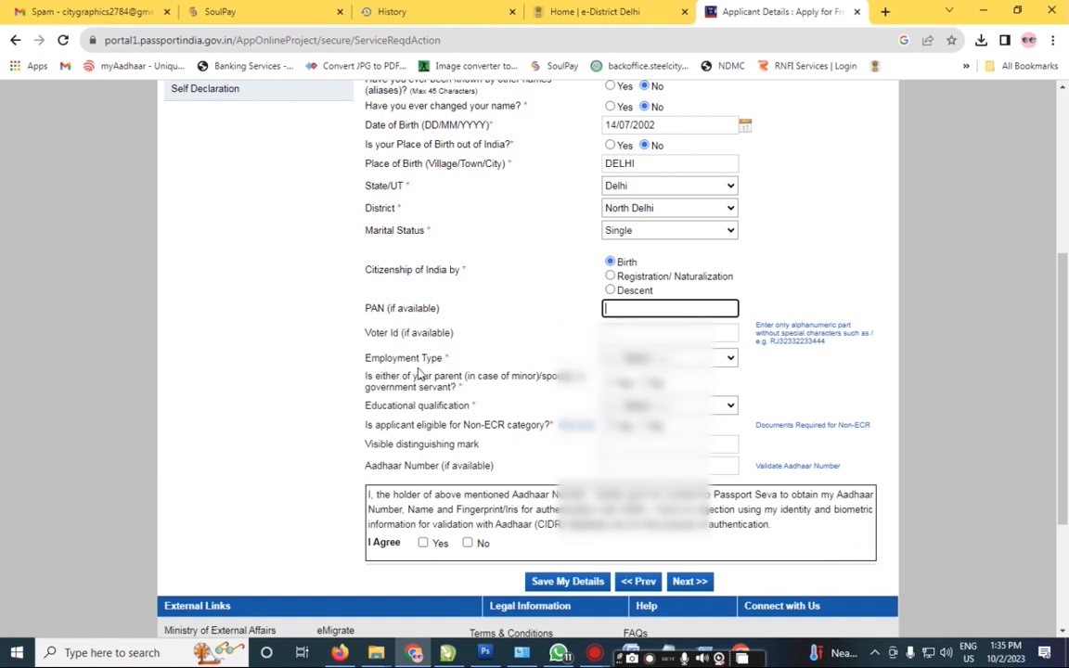
left_click(649, 357)
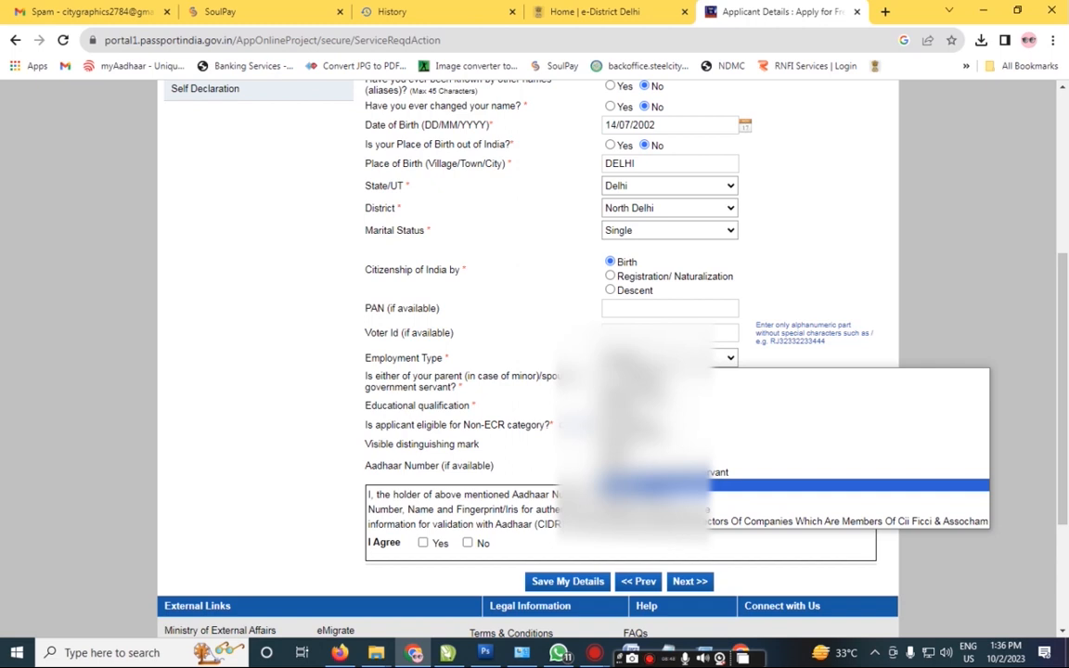
Step: Set employment type to Student and answer No for government-servant parent
left_click(649, 485)
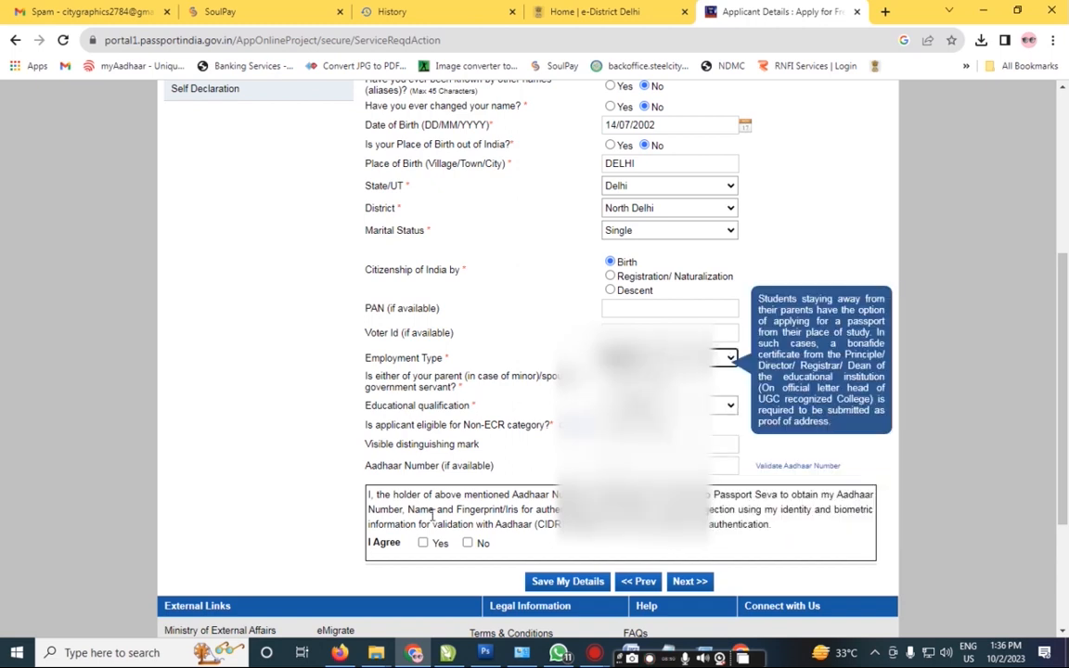
scroll(454, 260, "down", 1)
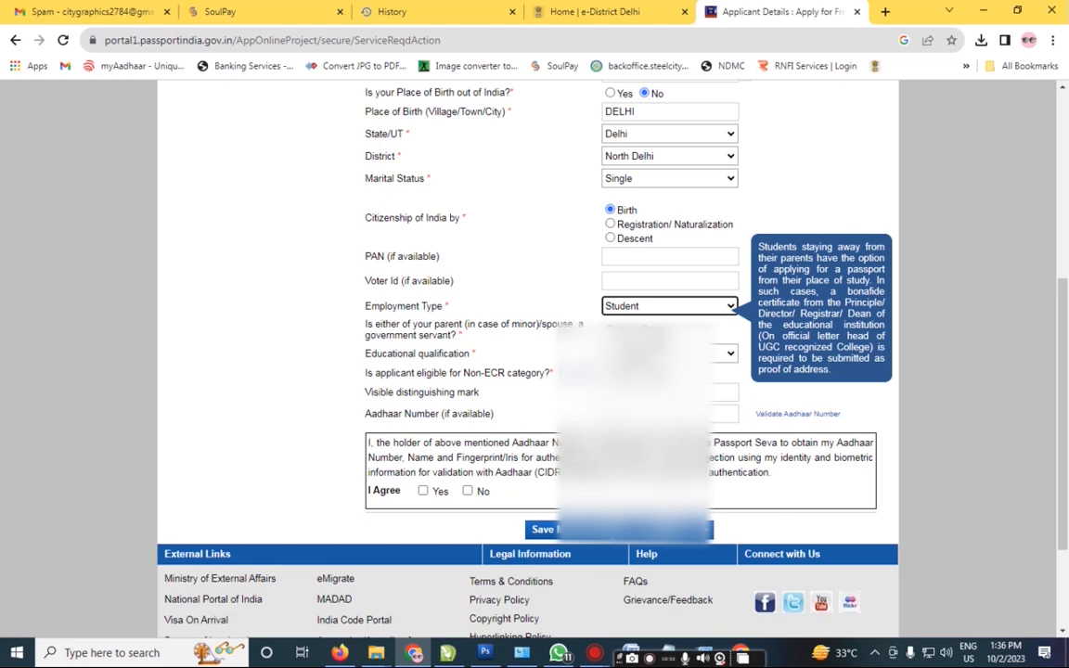
left_click(645, 330)
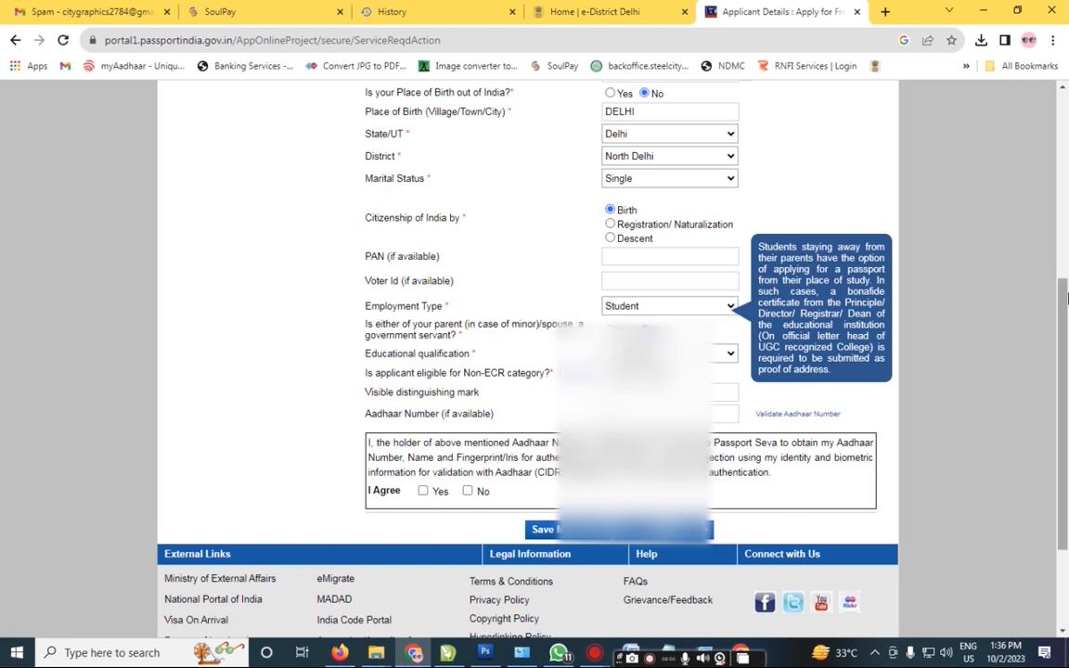
left_click_drag(1063, 334, 1062, 384)
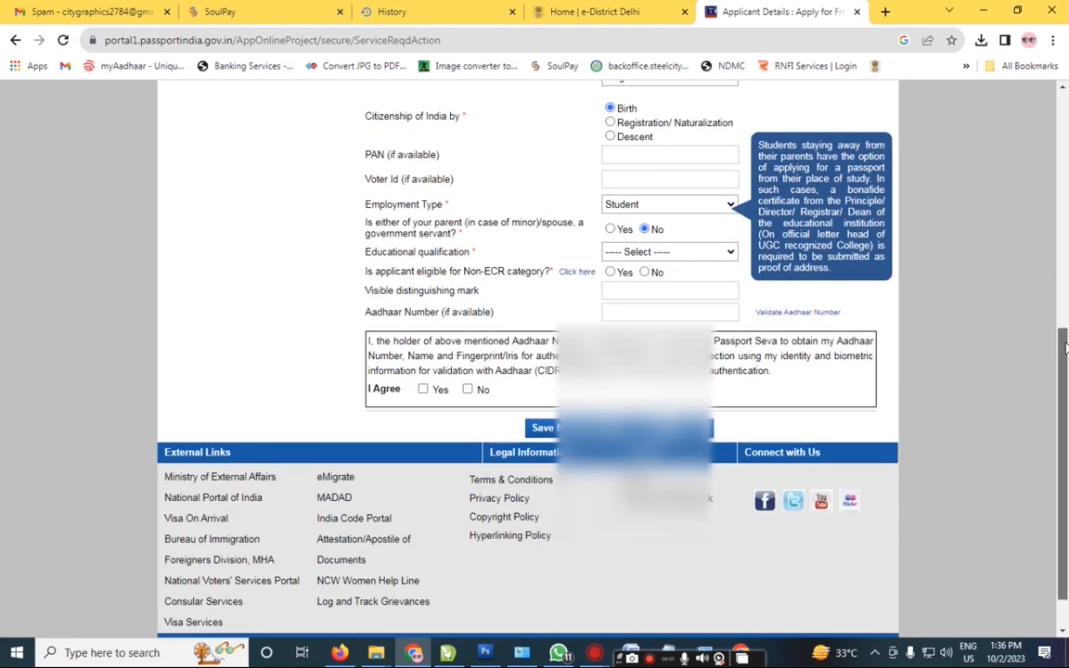
Step: Choose 10th Pass And Above as the educational qualification and Yes for Non-ECR
left_click(690, 253)
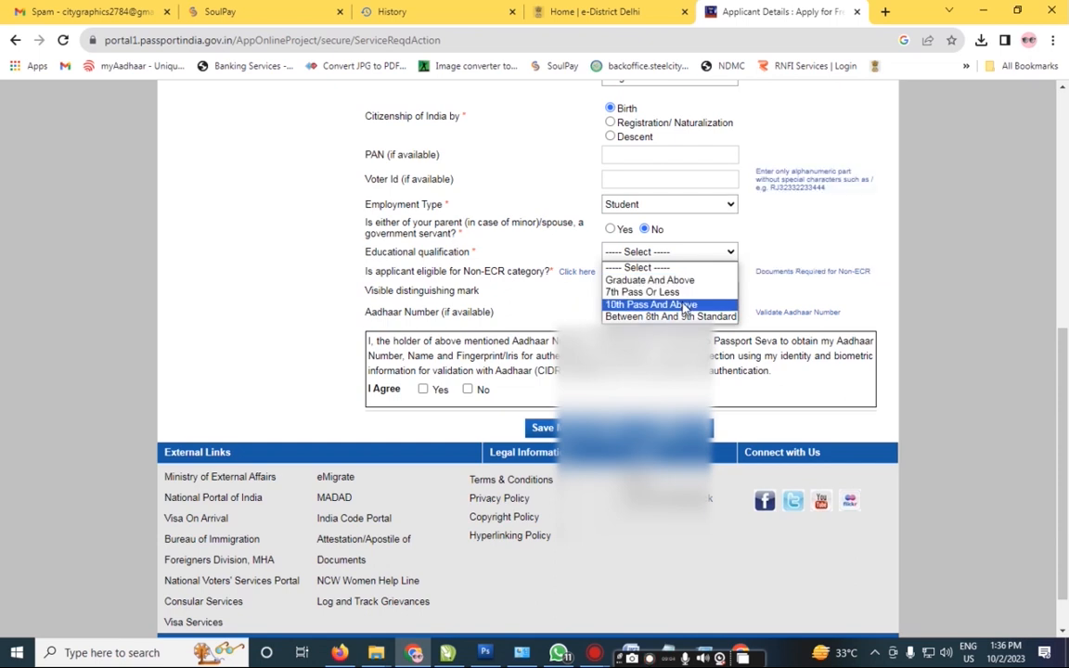
left_click(684, 306)
left_click(610, 272)
left_click(661, 252)
left_click(667, 254)
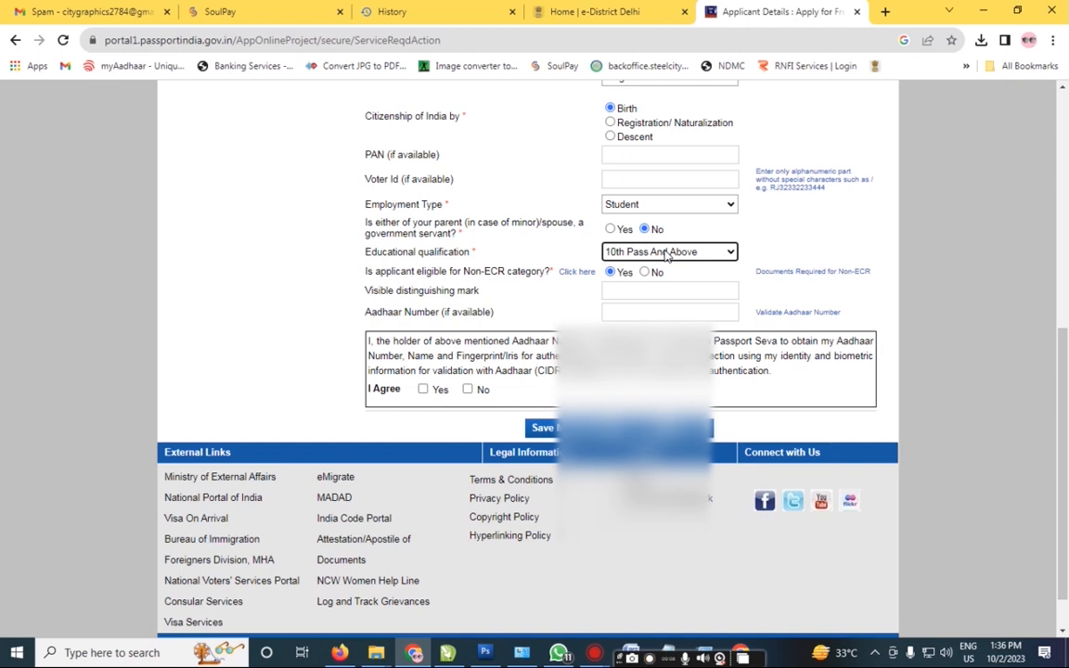
left_click(666, 255)
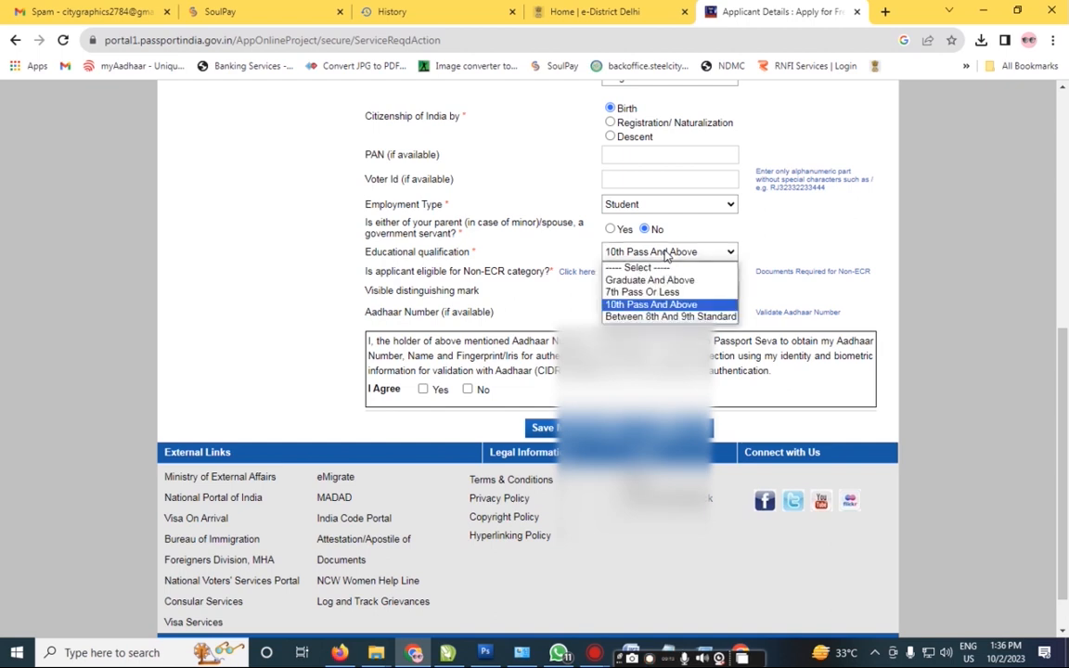
left_click(658, 304)
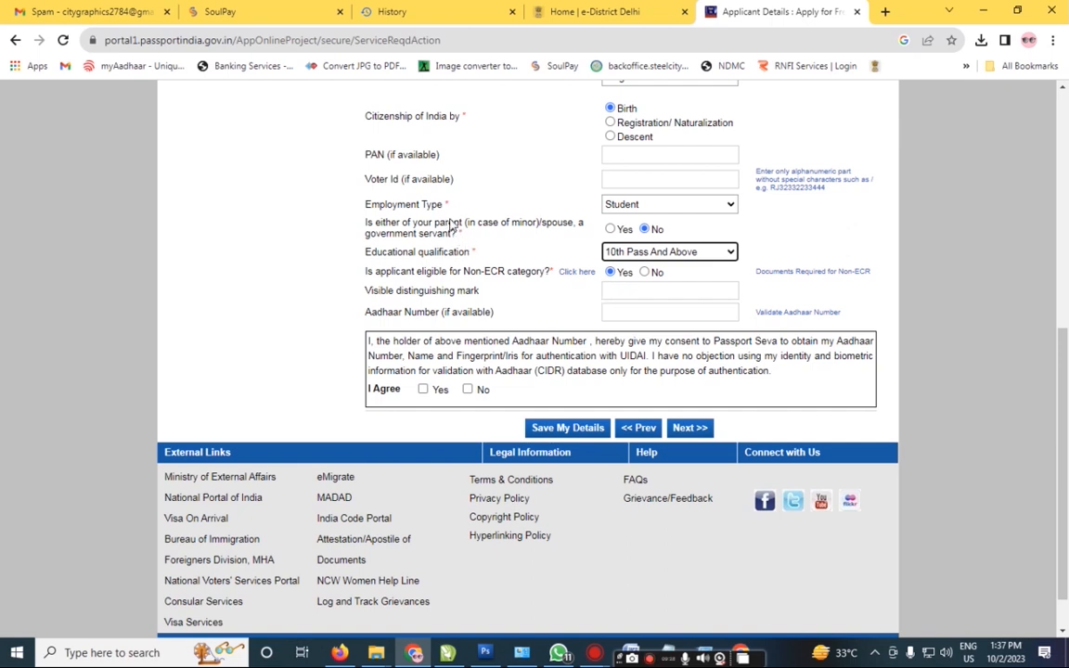
scroll(497, 263, "up", 3)
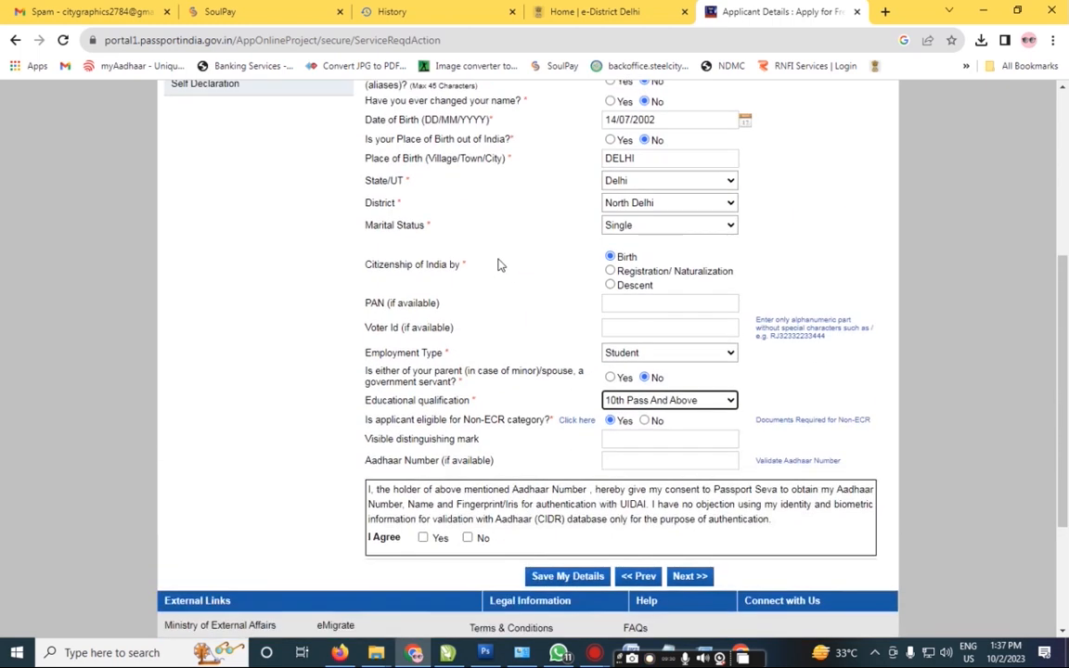
scroll(498, 266, "down", 3)
scroll(498, 265, "down", 2)
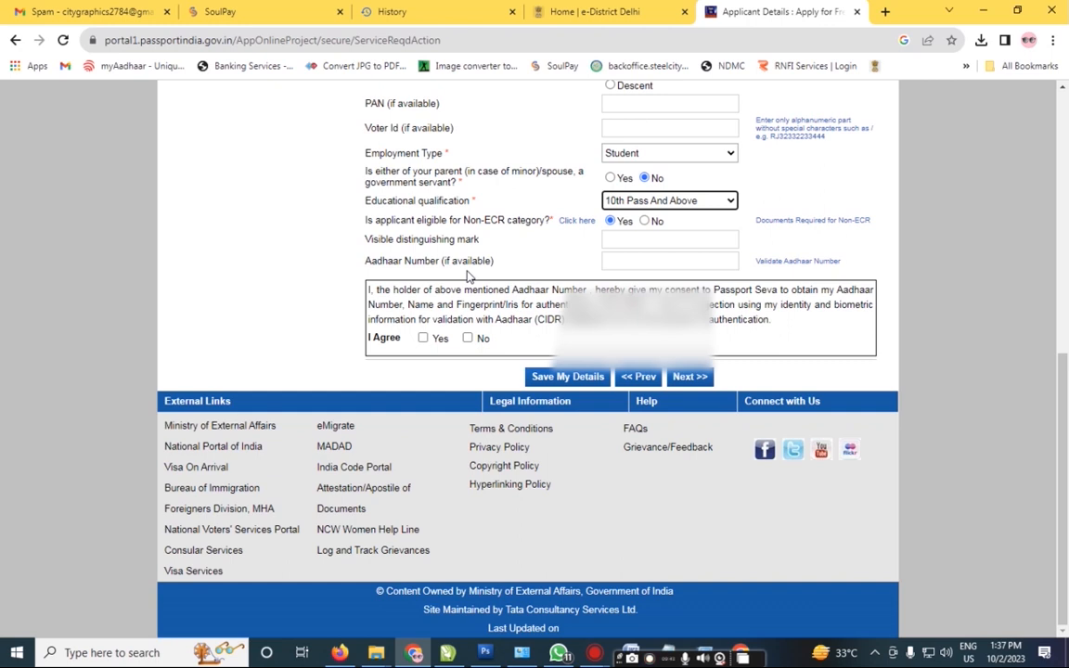
Step: Enter the applicant's Aadhaar number, give authentication consent, and save the applicant details
left_click(689, 261)
key("Tab")
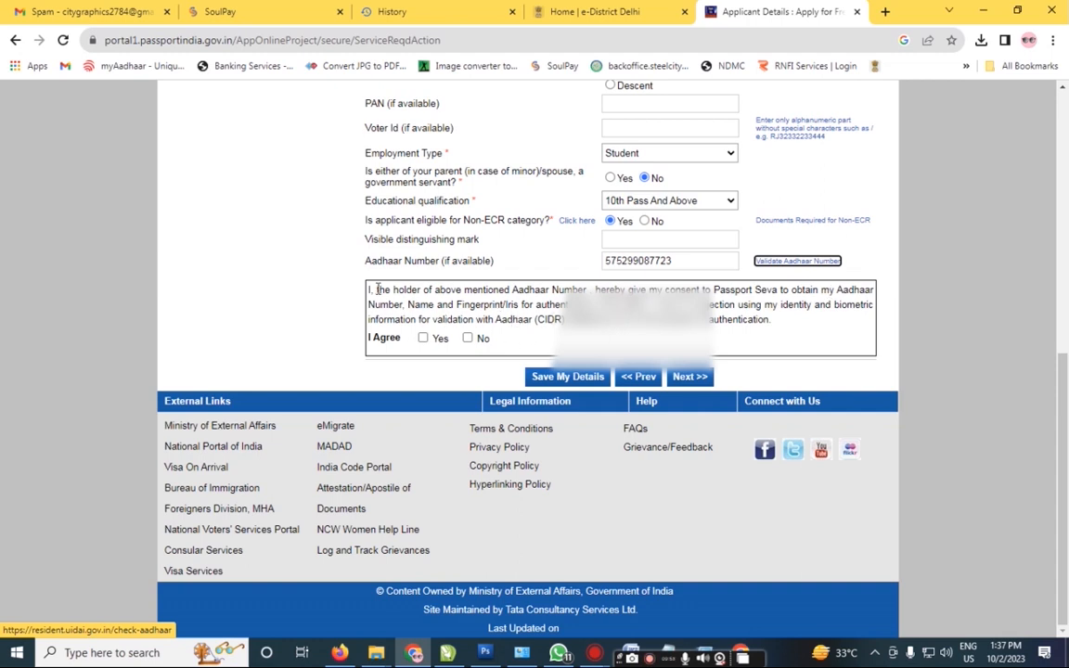
left_click(424, 339)
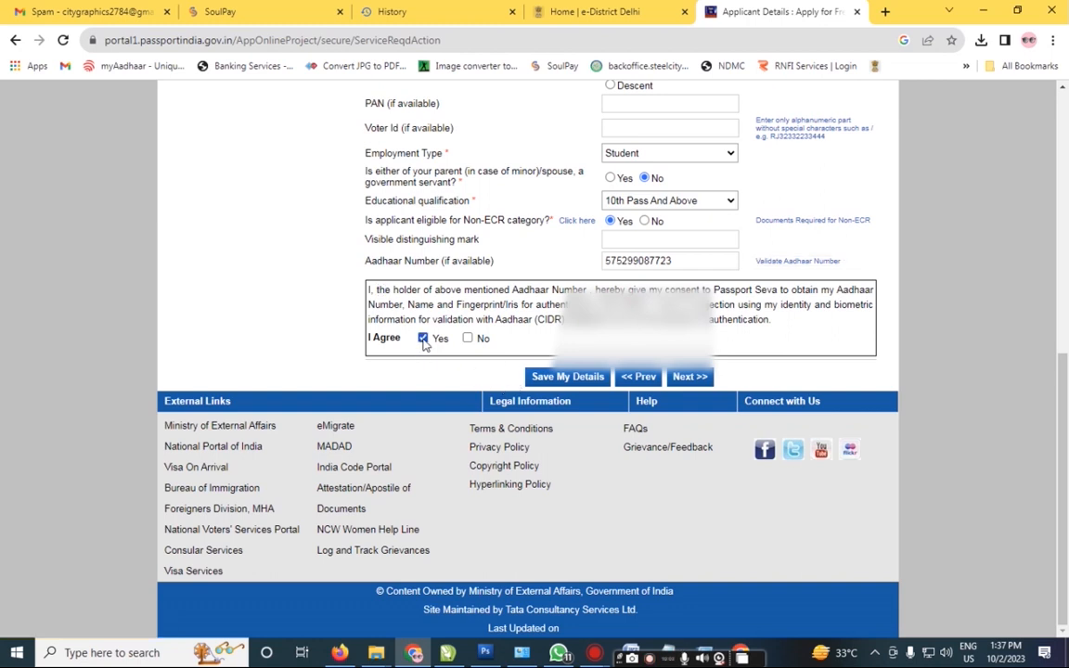
left_click(561, 380)
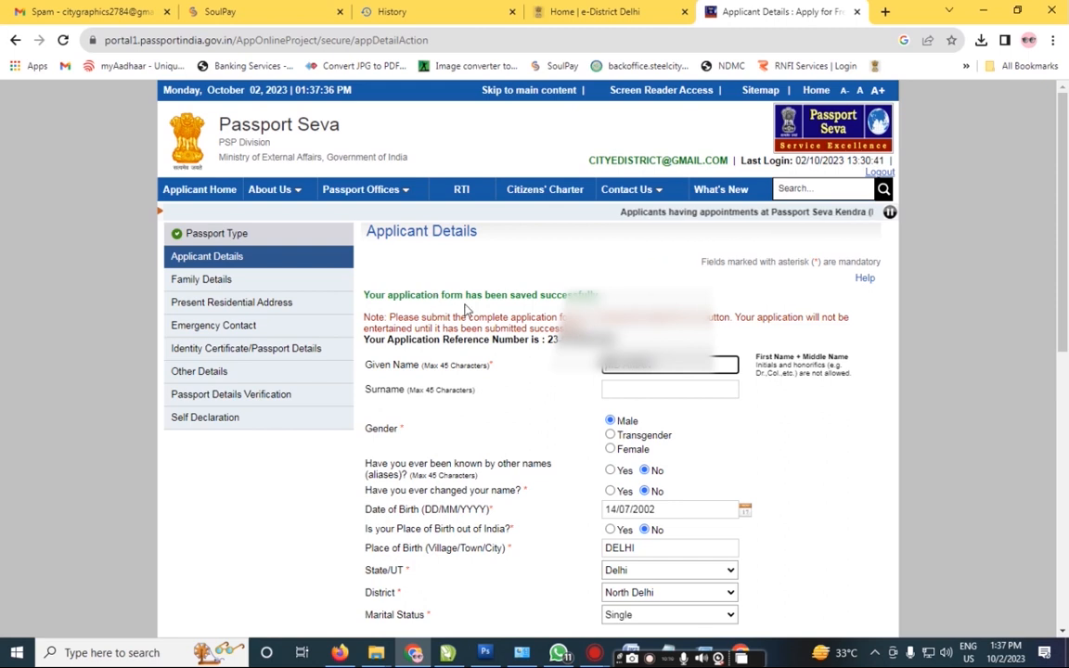
left_click_drag(1065, 241, 1065, 477)
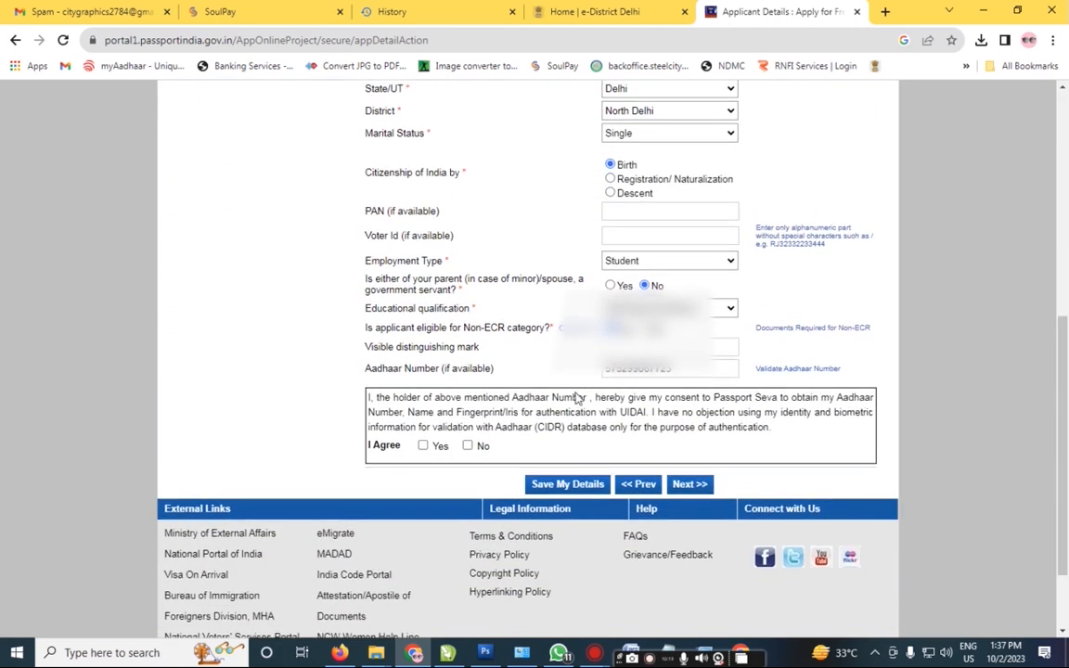
left_click(422, 447)
Step: Enter the father's and mother's given names in Family Details and save them
left_click(682, 487)
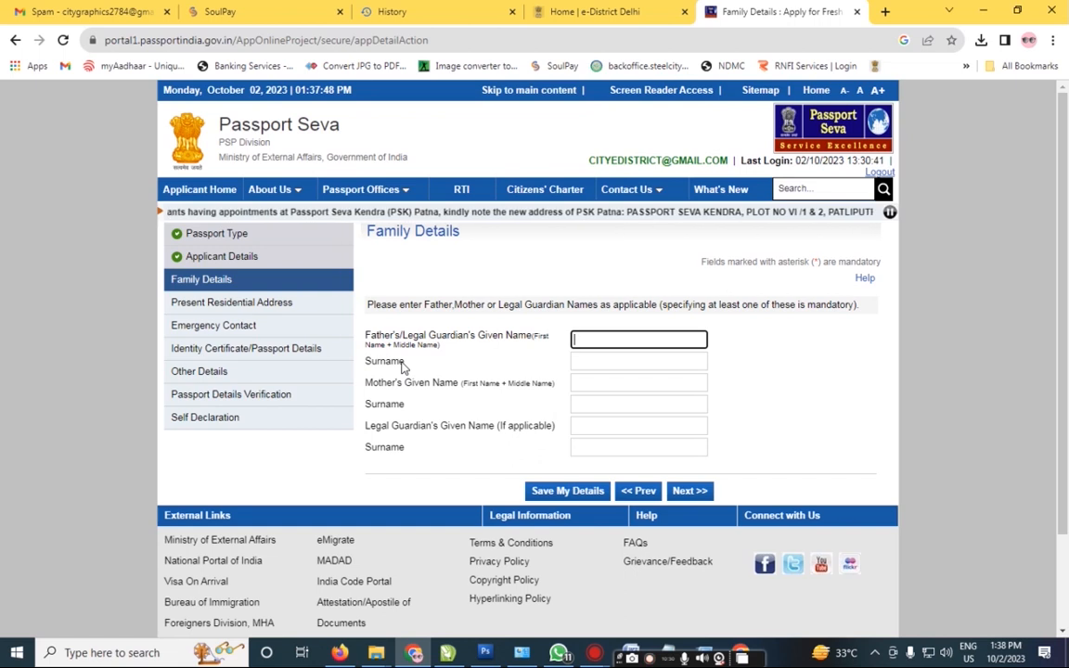
type("AFTAB")
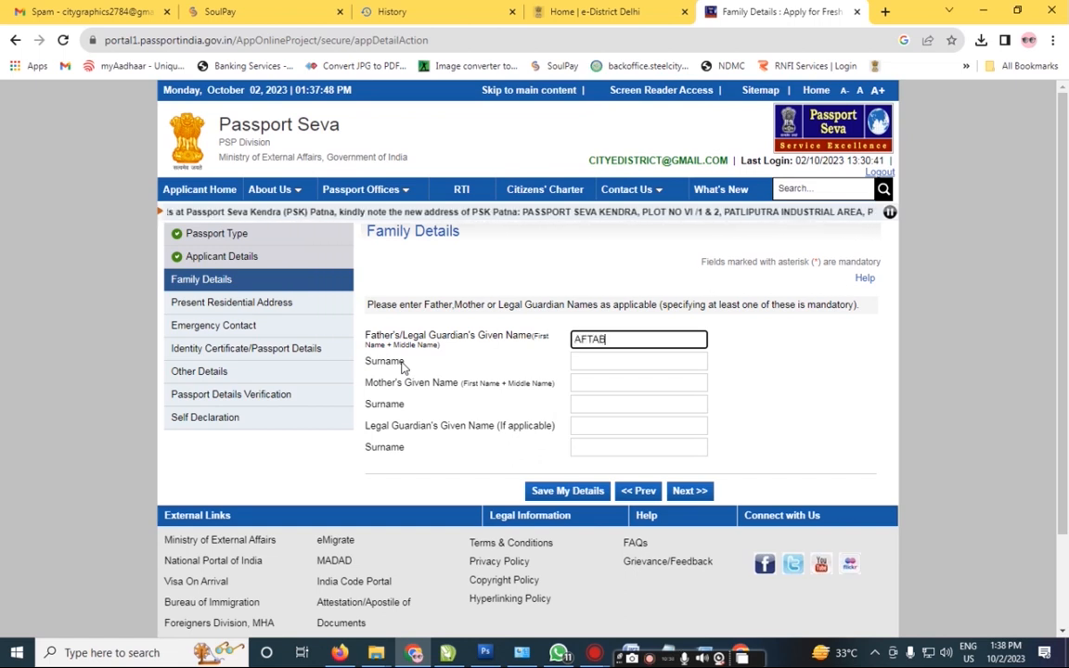
key("Tab")
key("Tab")
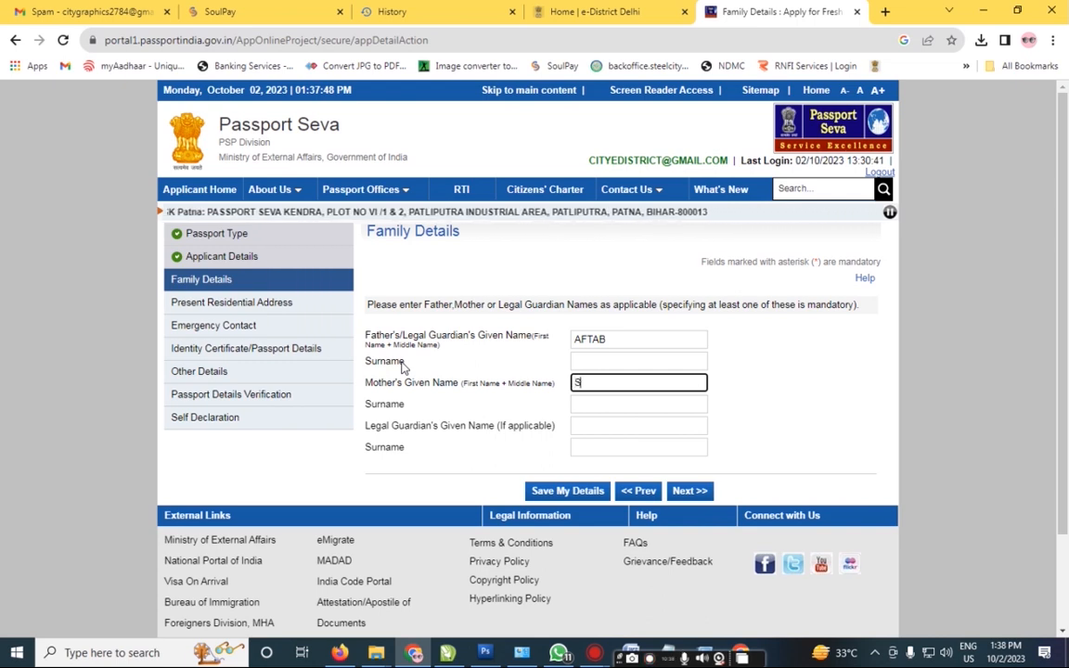
type("ARVEEN")
key("Tab")
key("Tab")
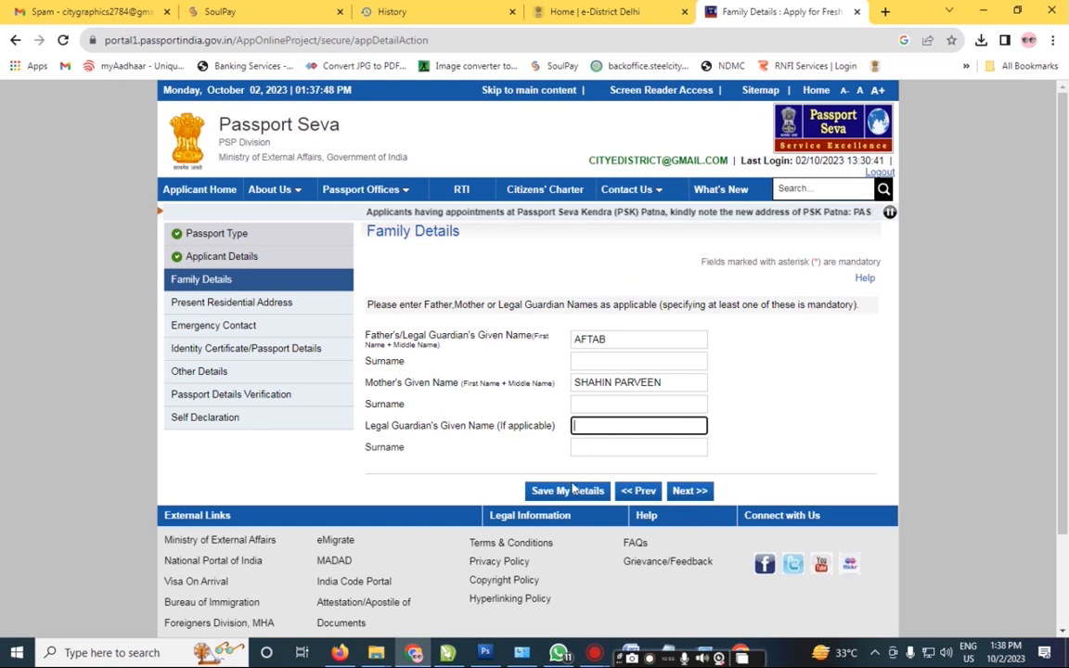
left_click(568, 495)
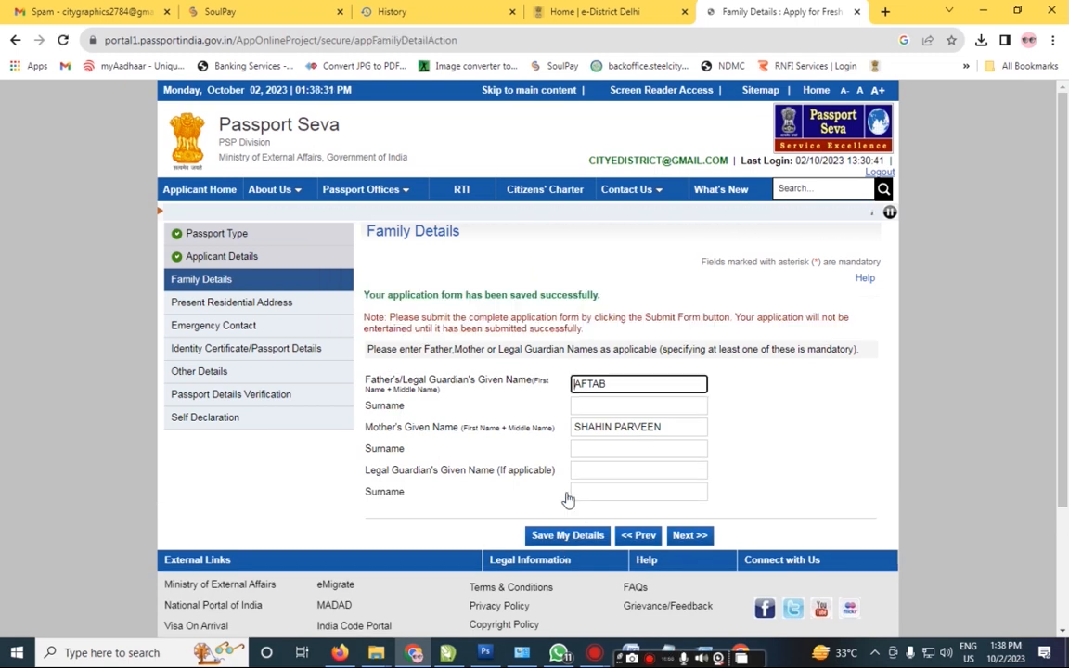
left_click(684, 536)
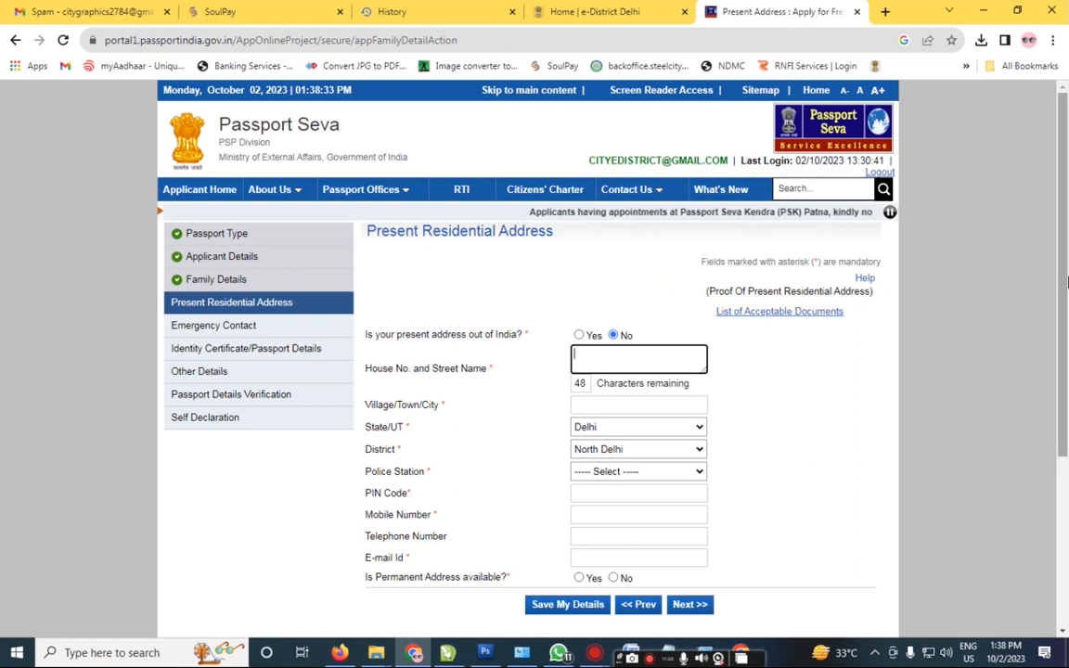
Step: Enter the present address's house and street, town, PIN code, mobile number and e-mail
left_click_drag(1064, 284, 1064, 294)
left_click(633, 349)
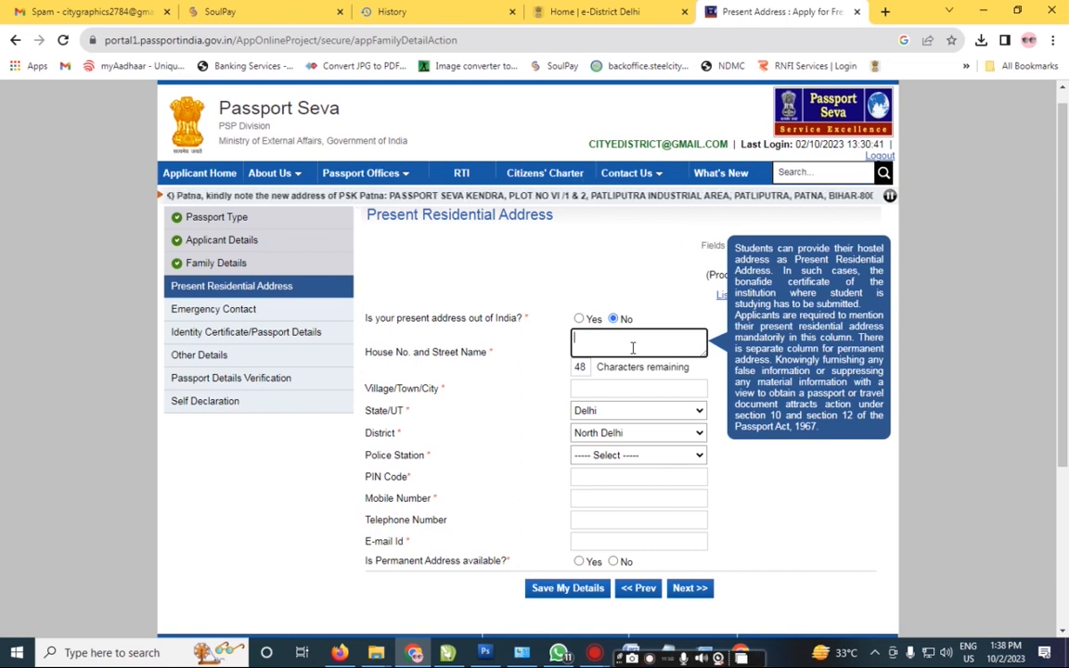
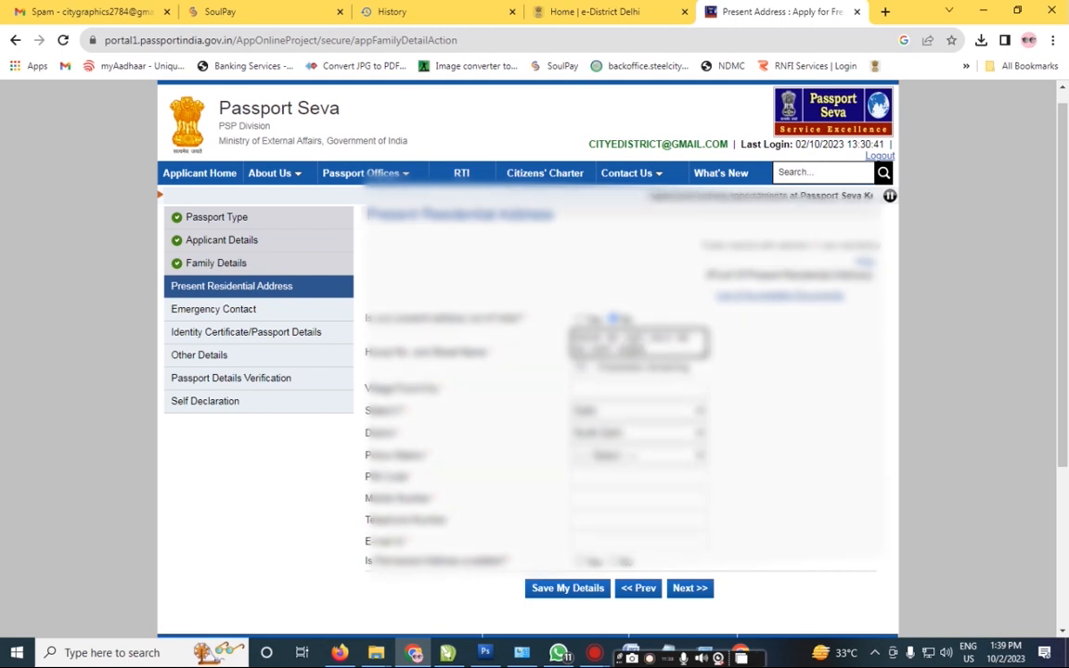
key("Tab")
key("Tab")
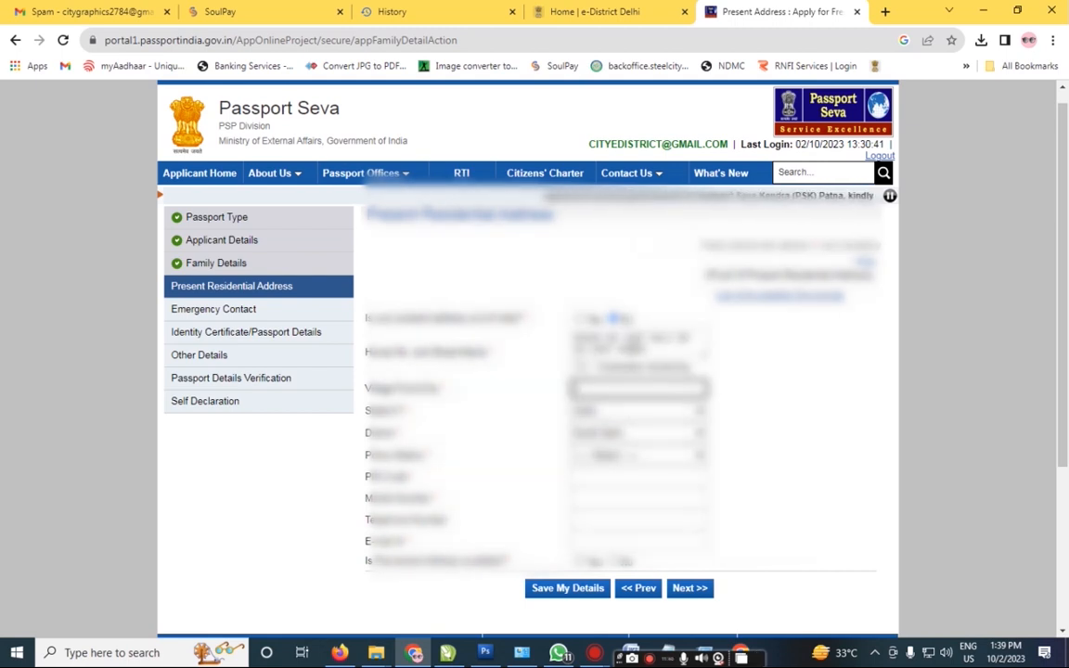
type("new delhi")
key("Tab")
key("Tab")
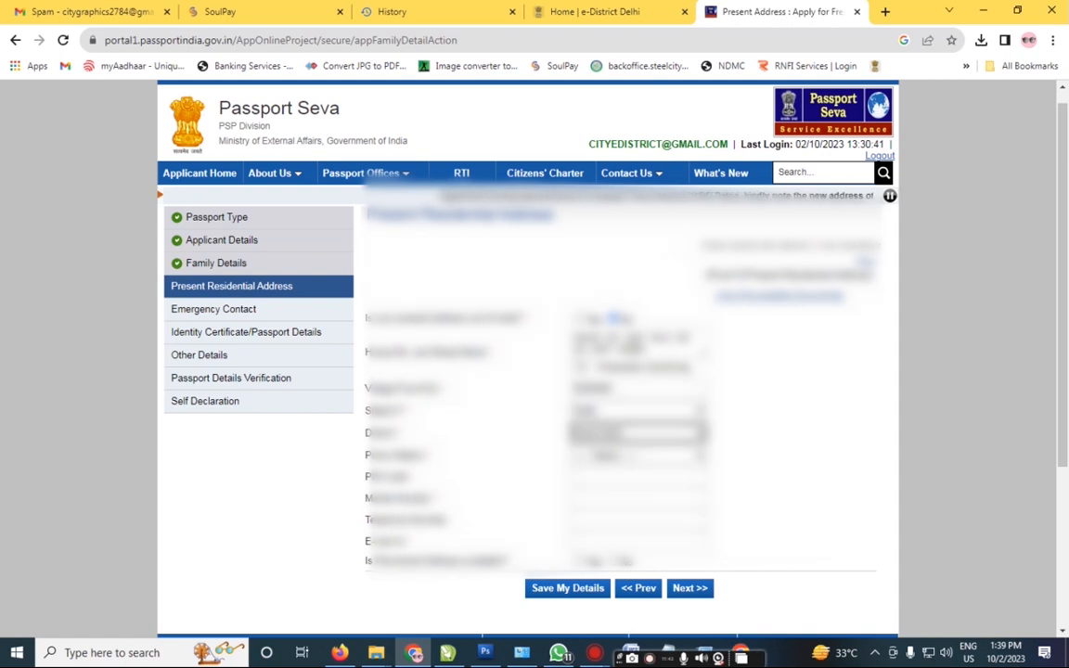
key("Tab")
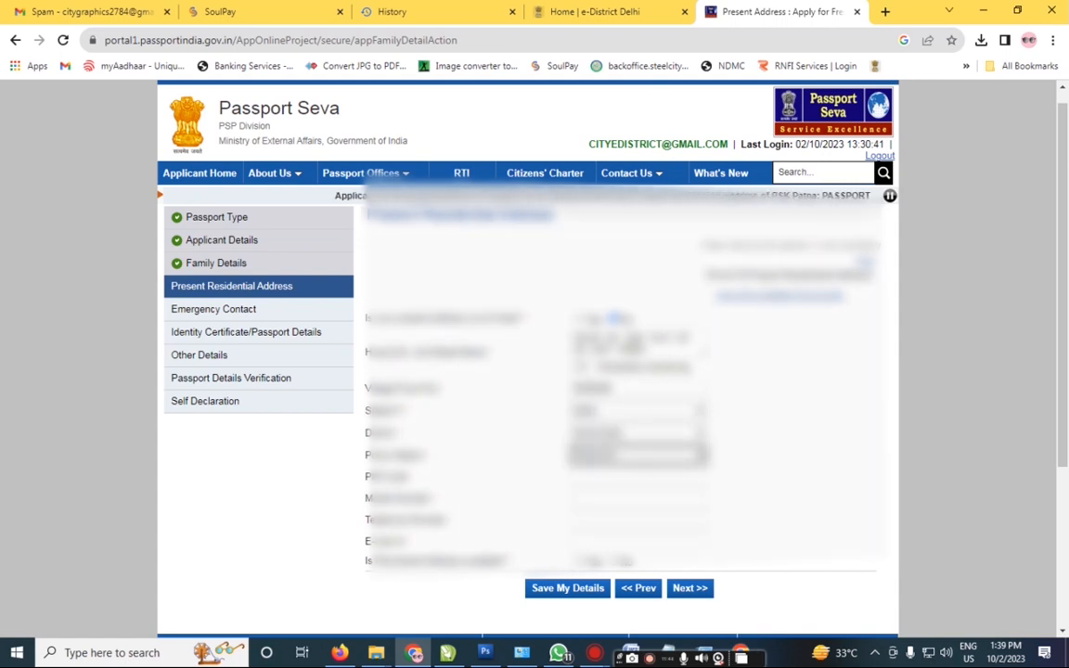
key("Tab")
type("11")
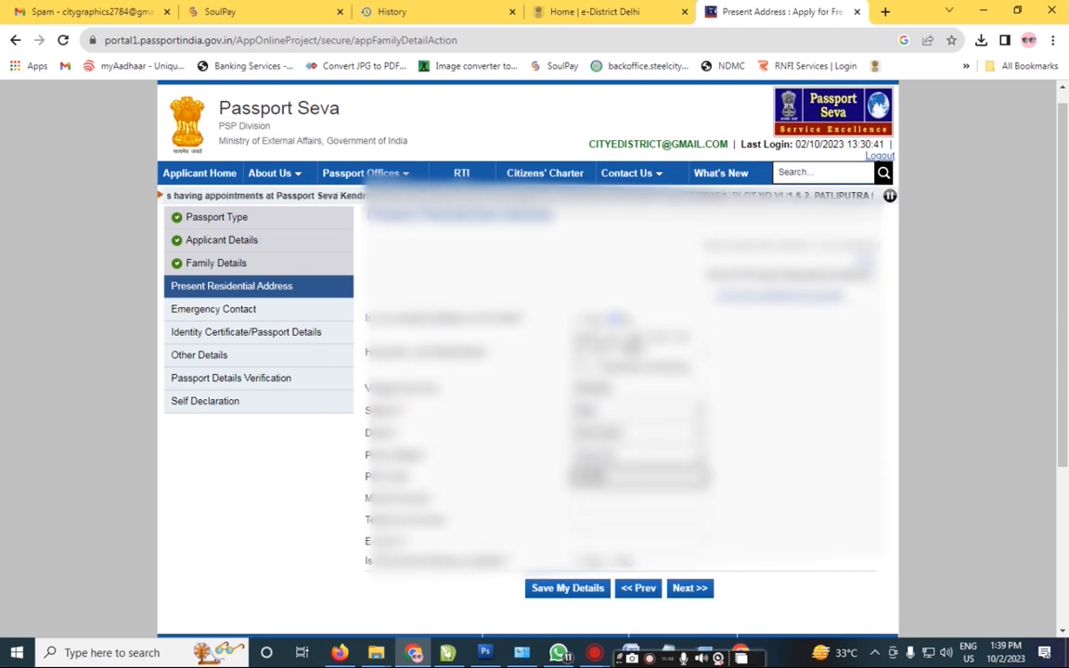
key("Tab")
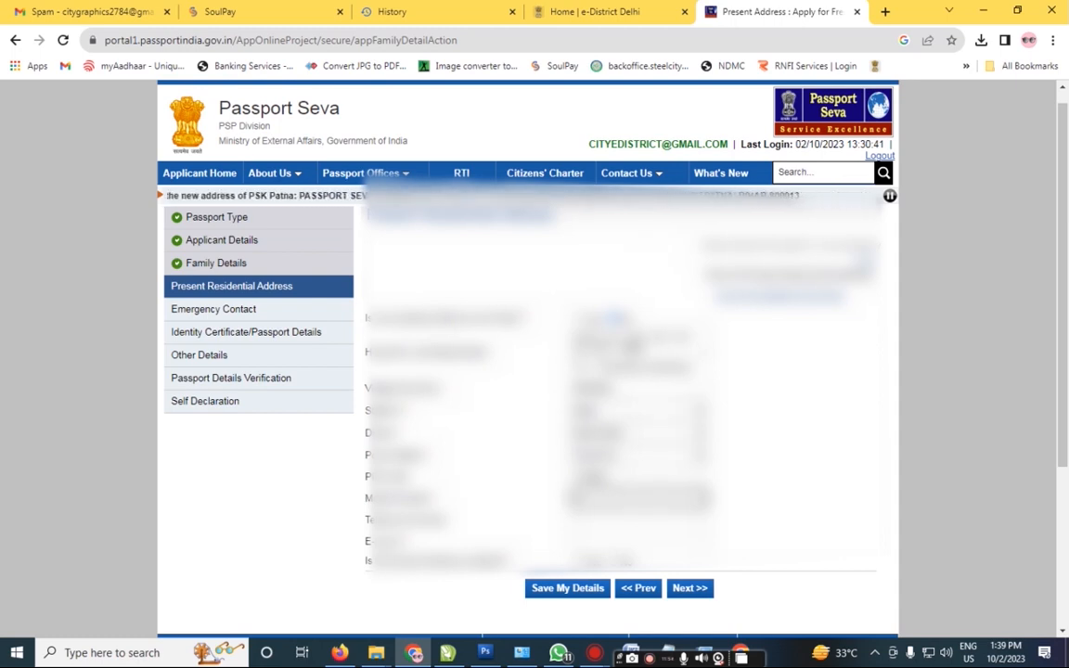
type("981")
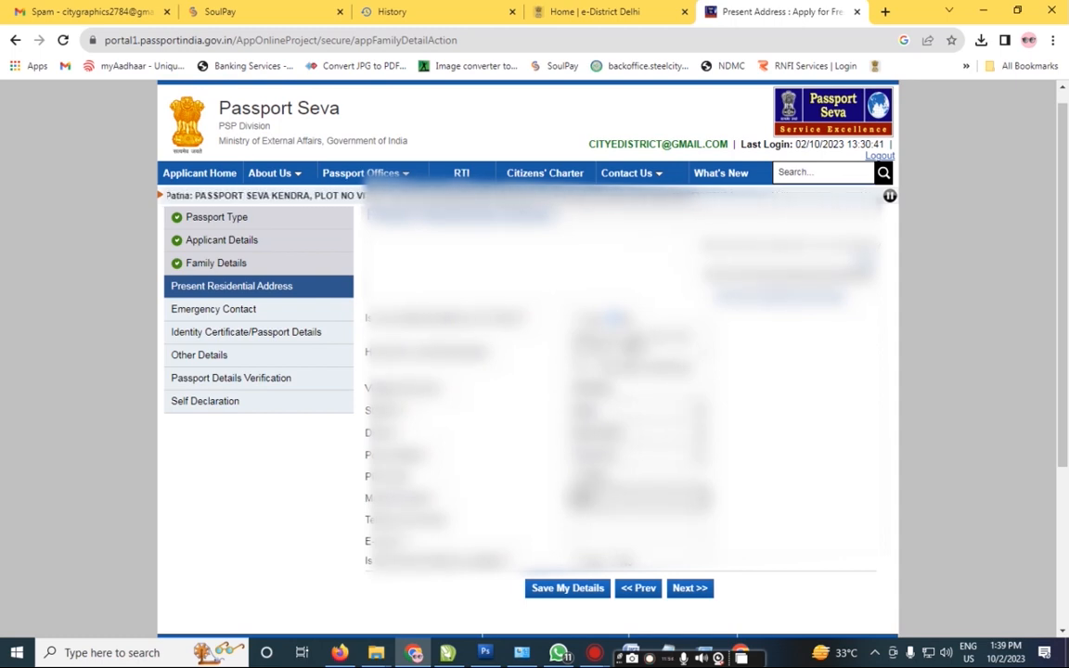
type("12345")
key("Tab")
key("Tab")
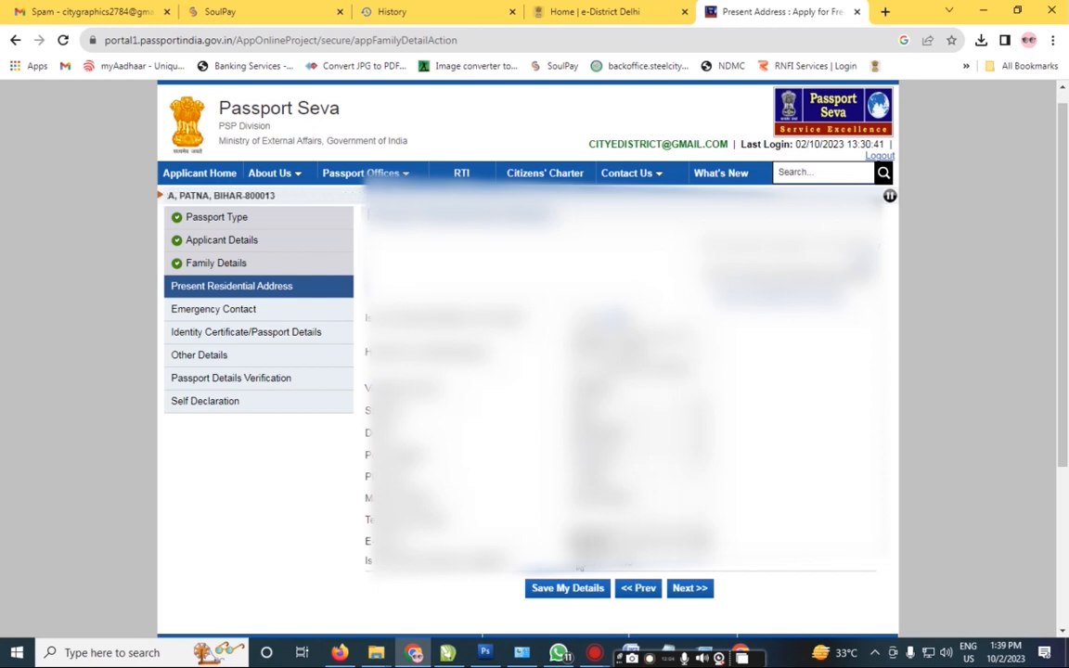
type("il.com")
Step: Mark the permanent address as the same as present, save, and accept the SMS and RPO notices
left_click(579, 563)
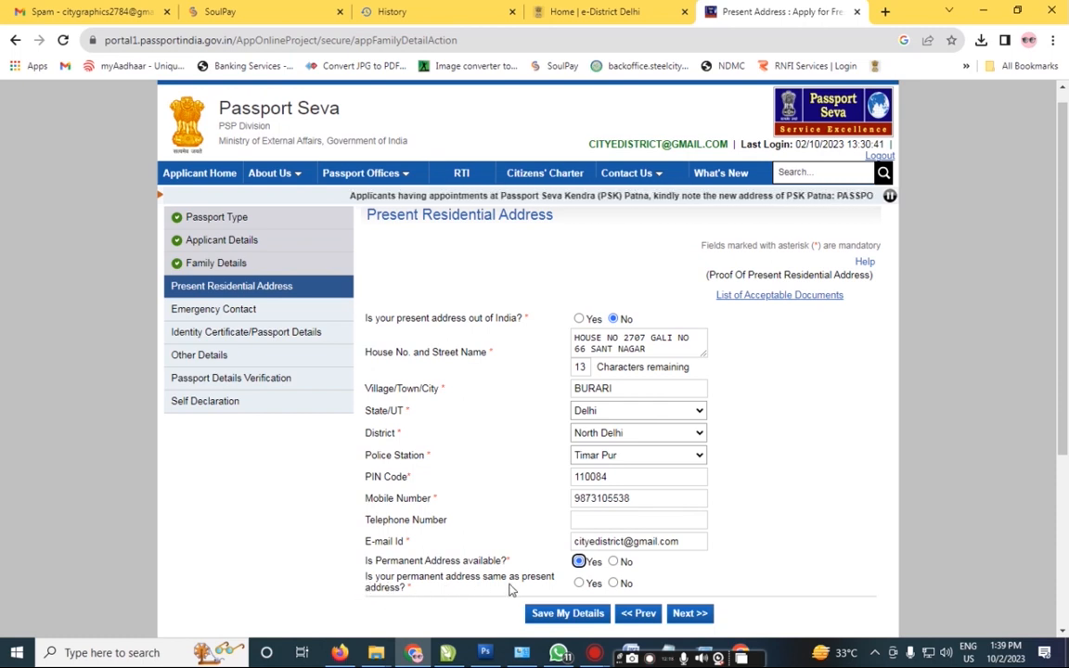
left_click(579, 583)
scroll(1066, 436, "down", 1)
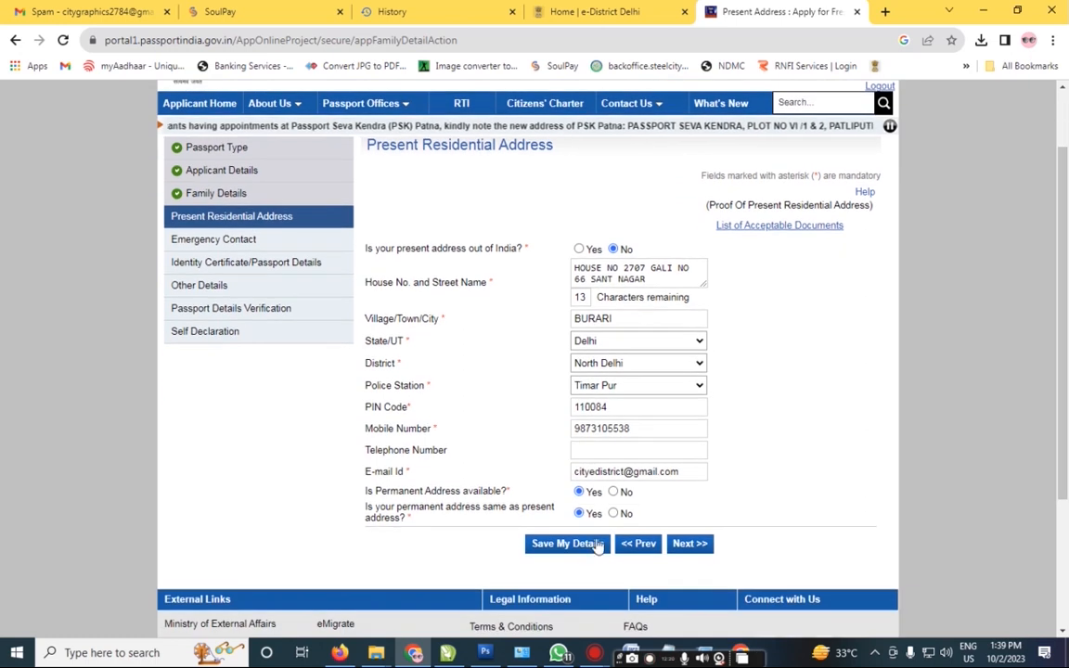
left_click(566, 543)
left_click(664, 126)
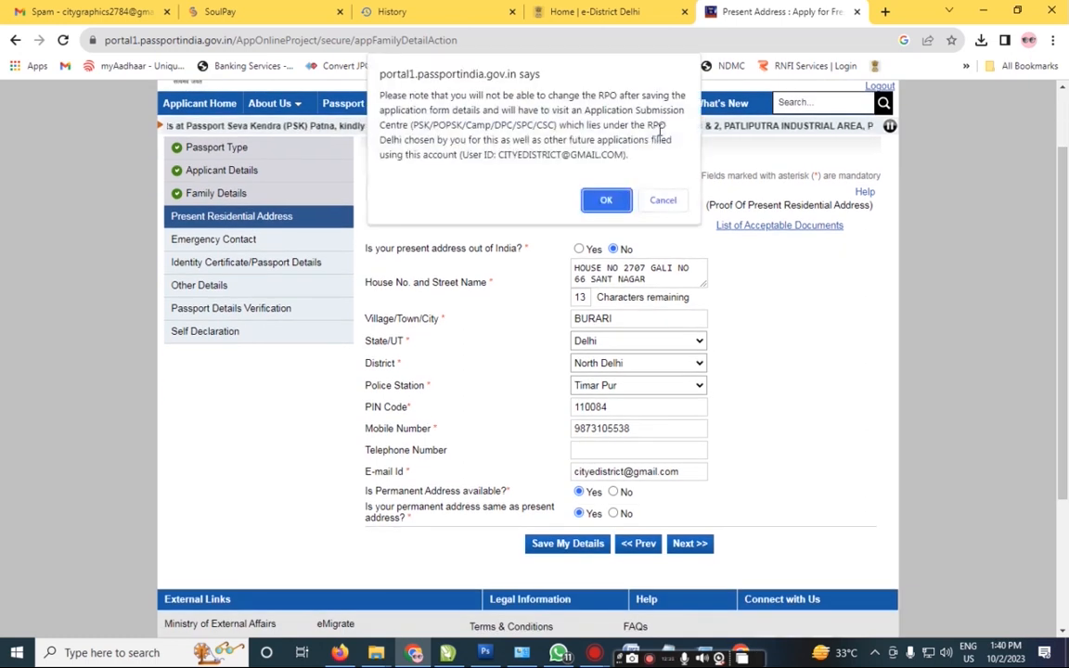
left_click(606, 200)
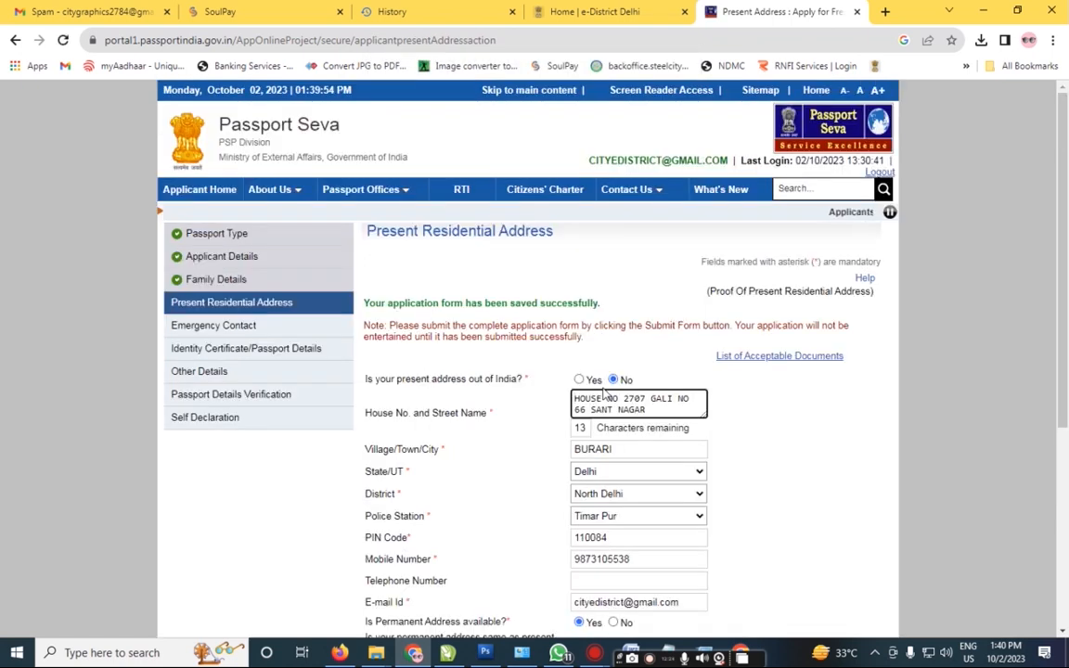
scroll(519, 296, "down", 5)
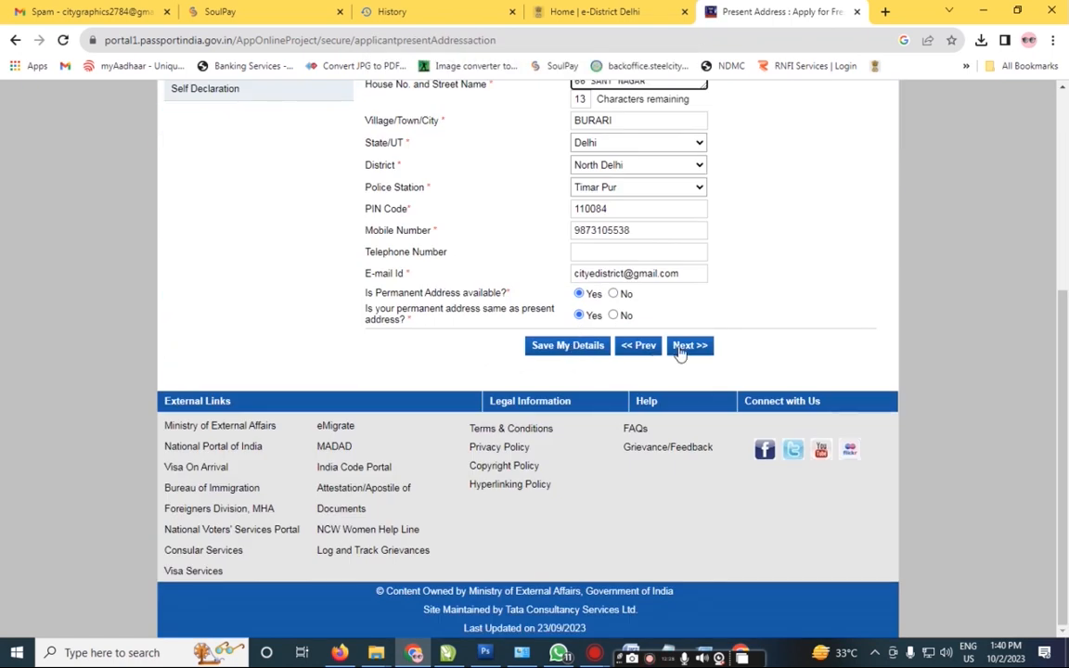
left_click(538, 346)
left_click(665, 126)
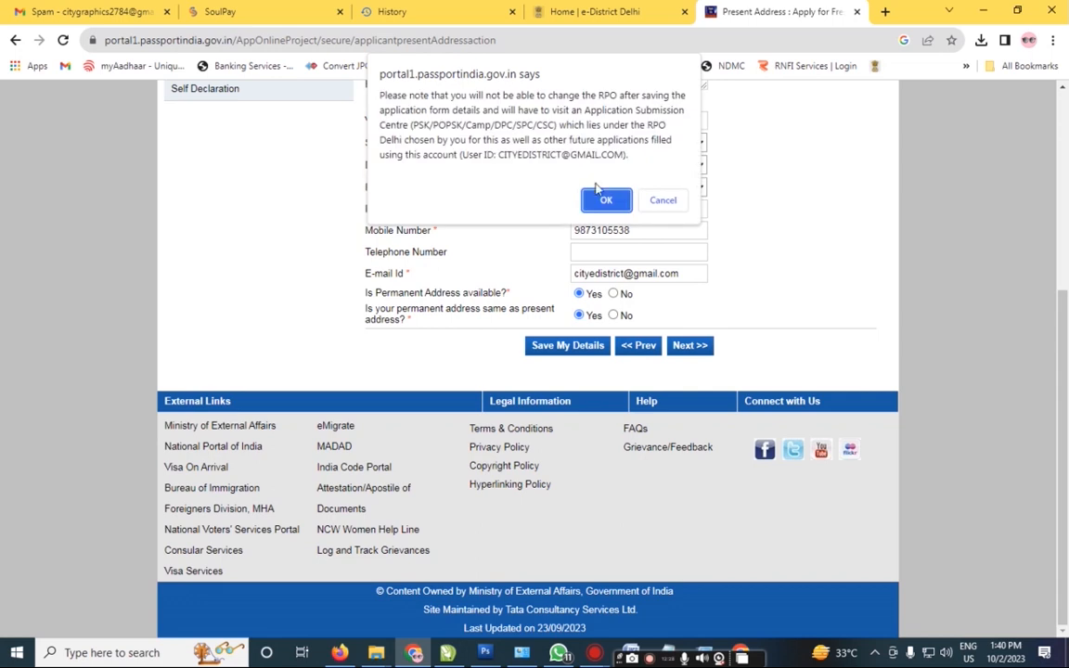
left_click(603, 197)
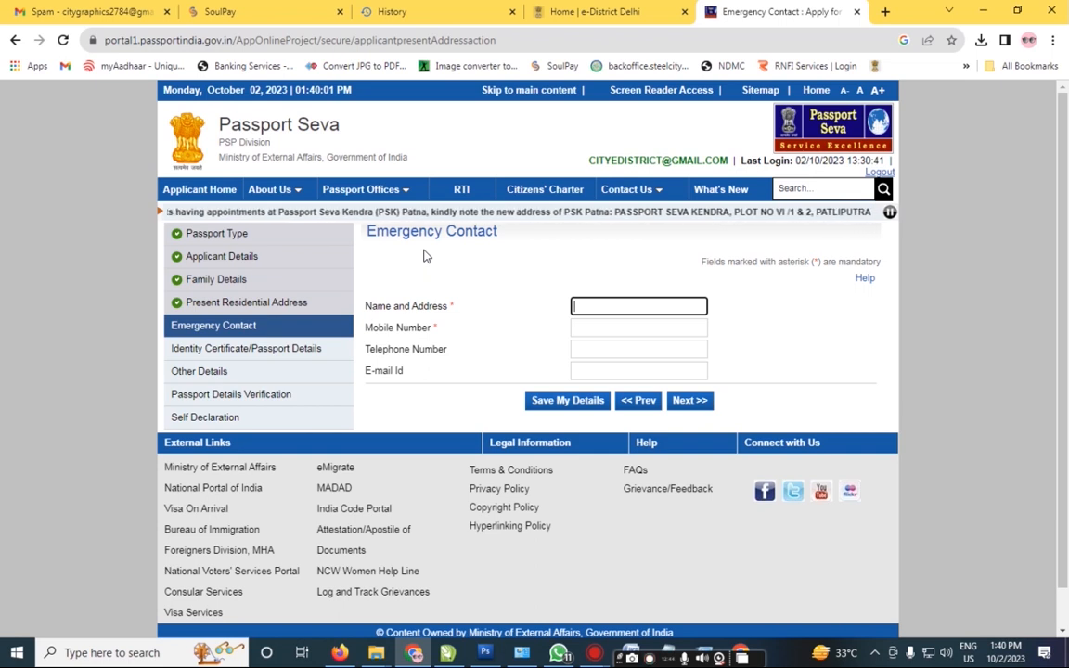
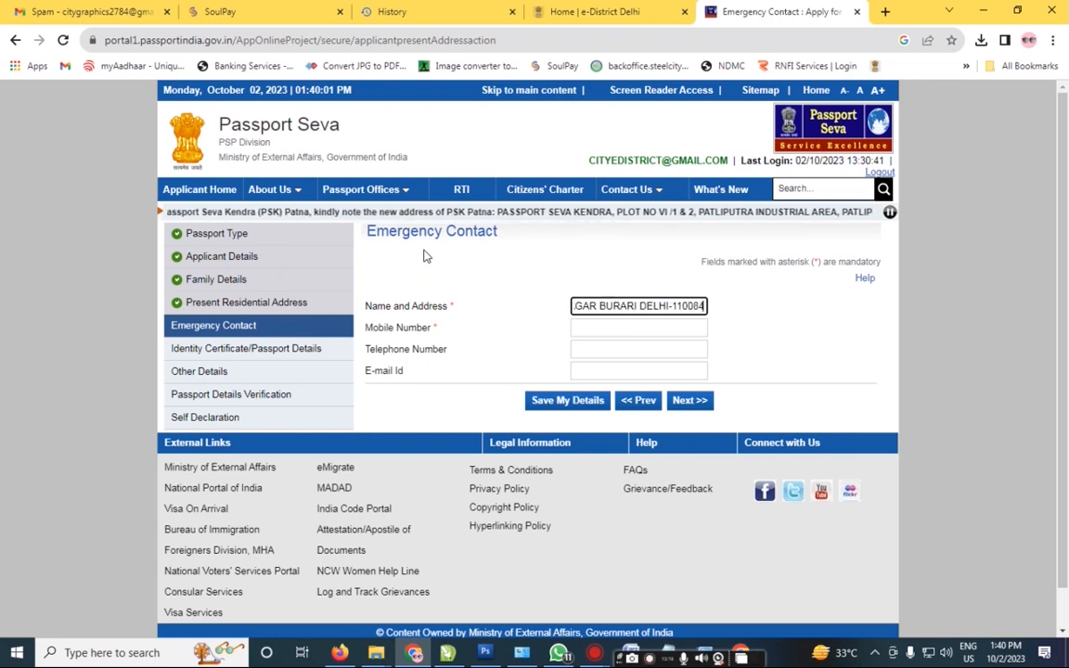
Step: Enter the emergency contact's name, address and mobile number, and save them
key("Tab")
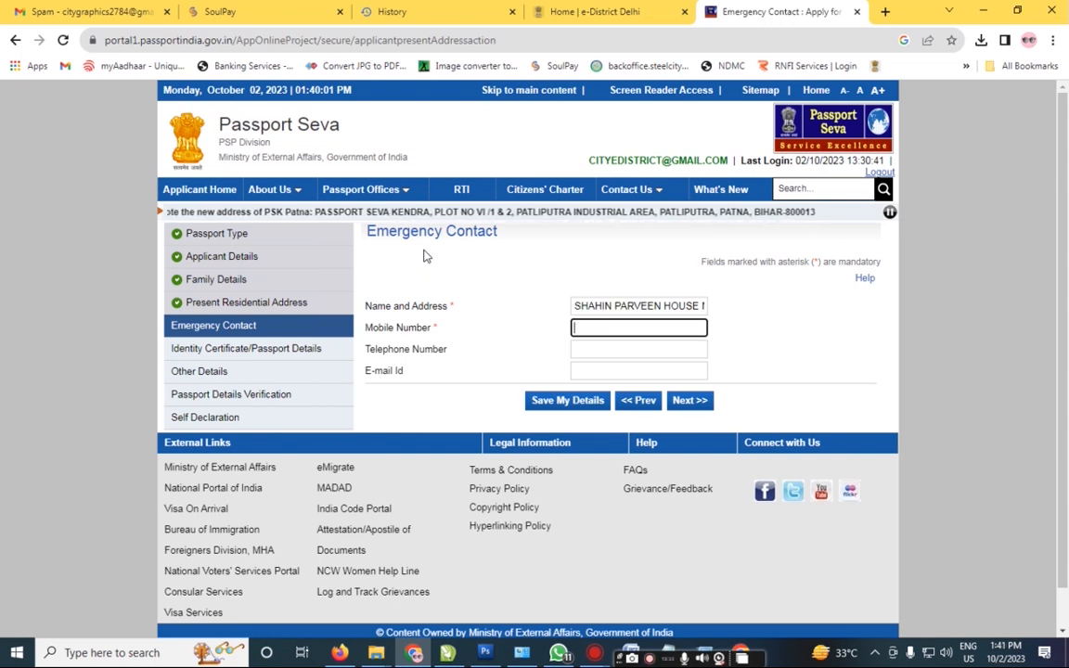
key("Tab")
key("Tab")
key("Tab")
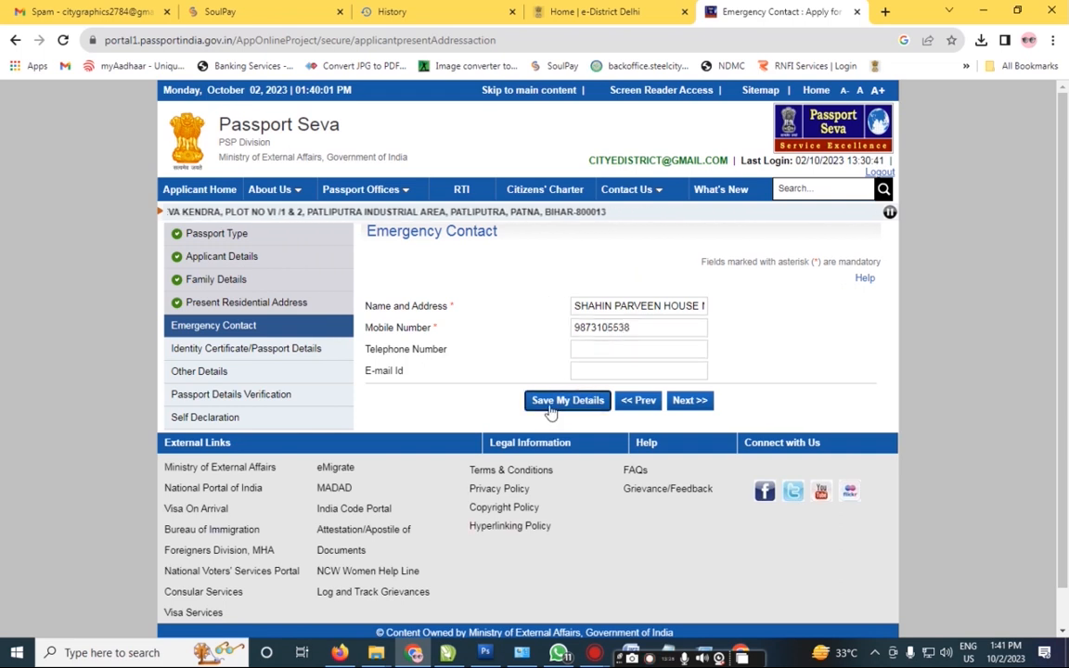
key("Return")
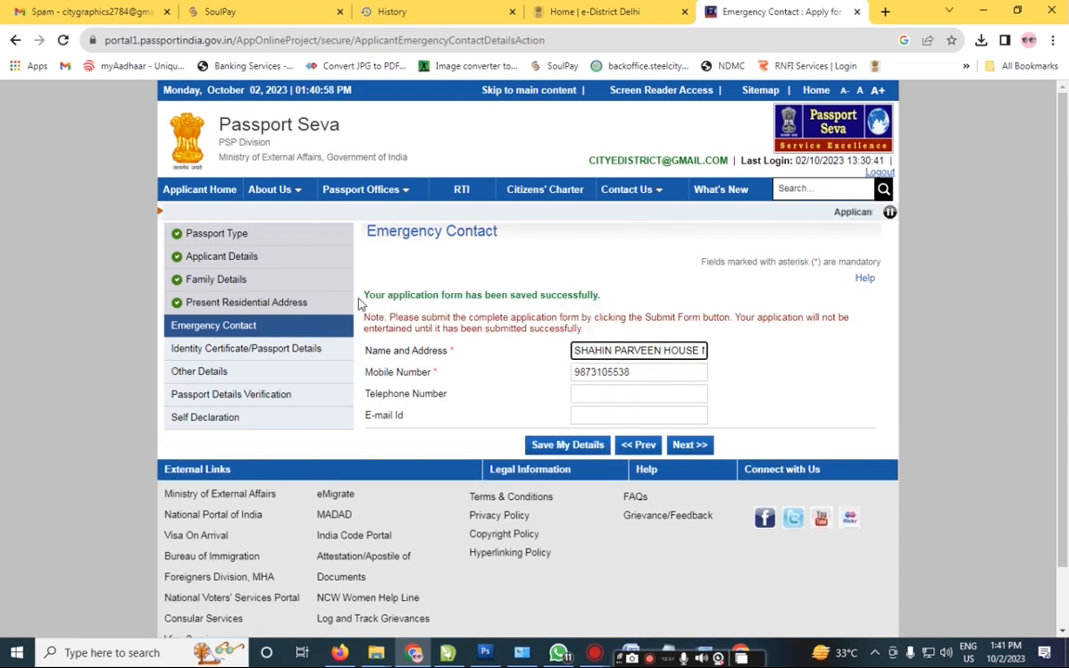
left_click(690, 444)
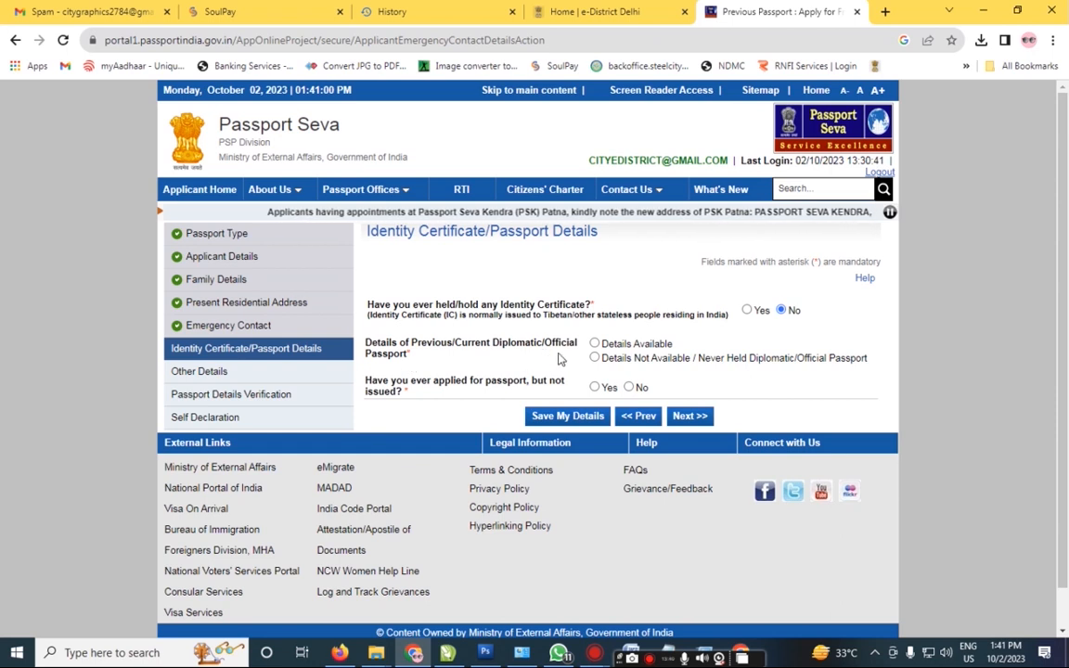
Step: Choose Details Not Available for diplomatic passport and No for applied-but-not-issued, then save
left_click(595, 358)
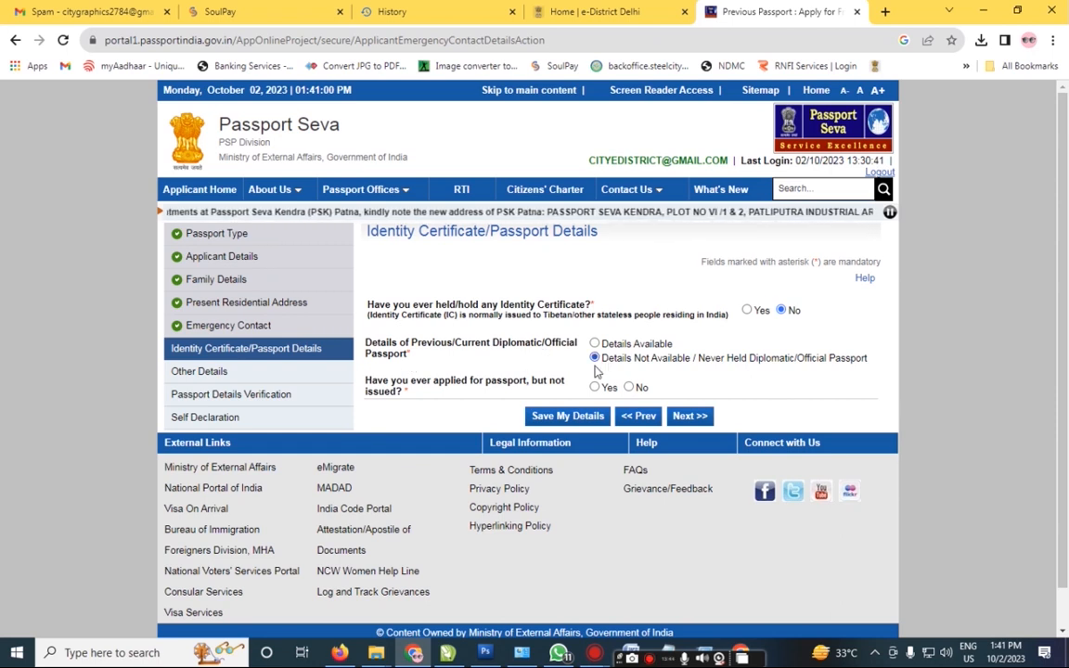
left_click(629, 388)
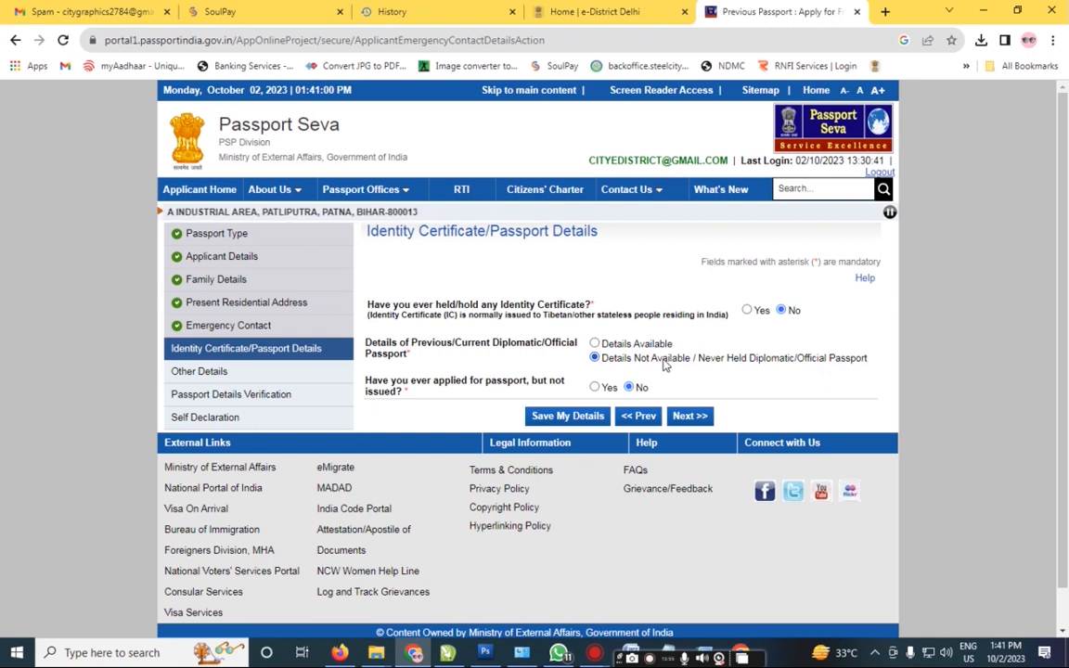
left_click(583, 421)
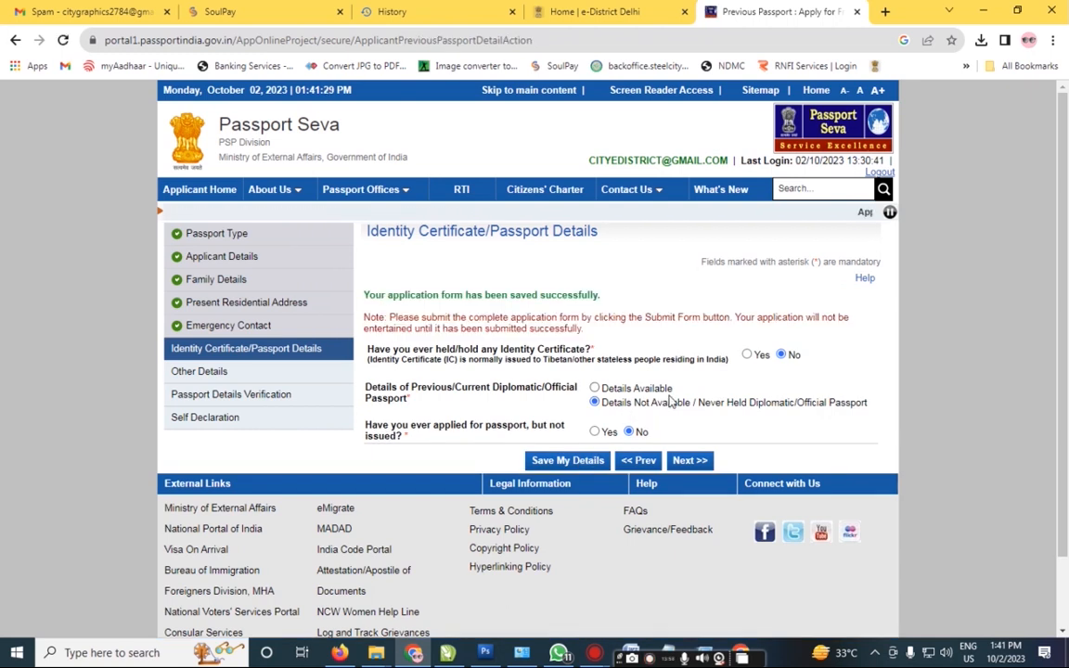
left_click(696, 464)
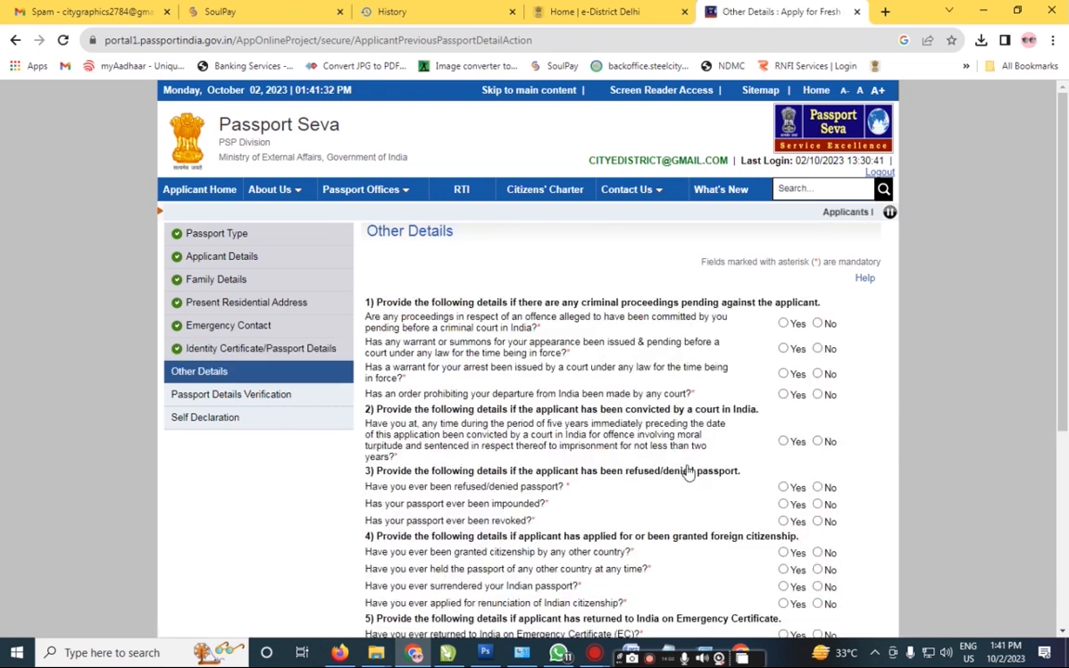
Step: Answer No to the criminal-proceedings, warrant, departure-prohibition and conviction questions
scroll(688, 472, "down", 1)
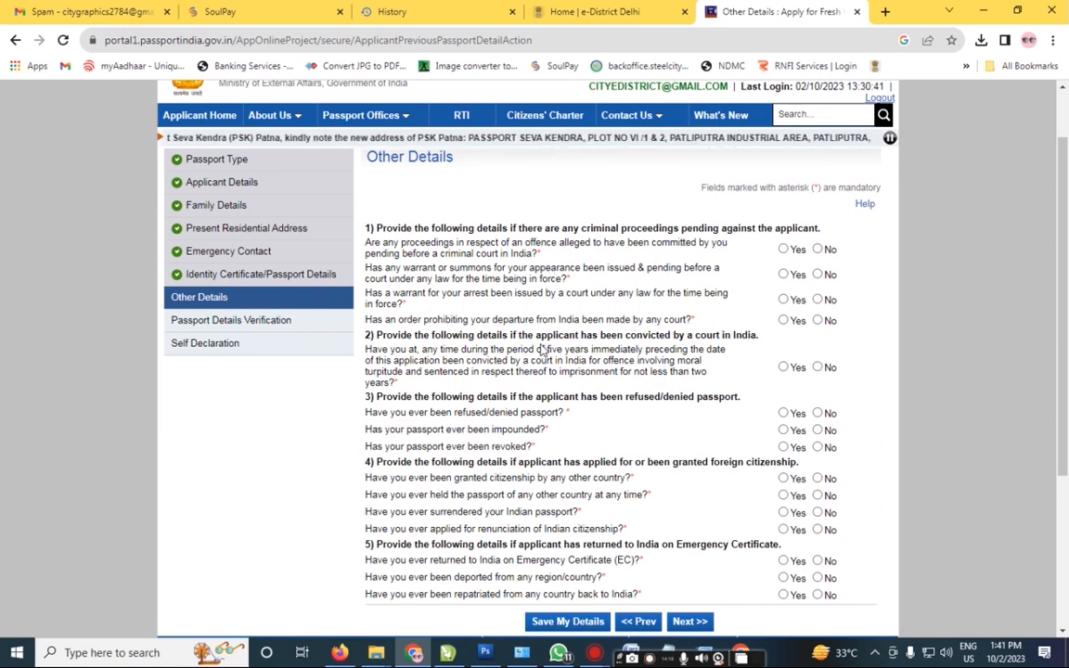
left_click(817, 249)
left_click(817, 274)
left_click(817, 299)
left_click(817, 320)
left_click(817, 367)
Step: Answer No to the passport-refusal, foreign-citizenship, emergency-certificate and deportation questions, then save
left_click(817, 413)
left_click(817, 429)
left_click(817, 446)
left_click(817, 479)
left_click(817, 495)
left_click(818, 512)
left_click(817, 529)
left_click(817, 560)
left_click(818, 577)
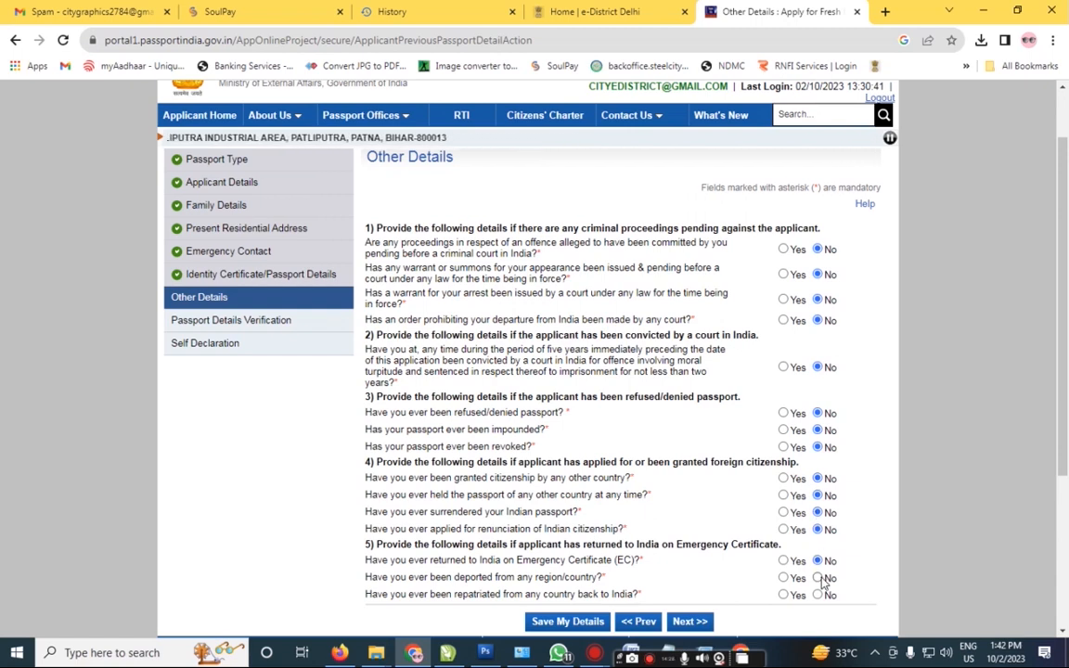
left_click(538, 621)
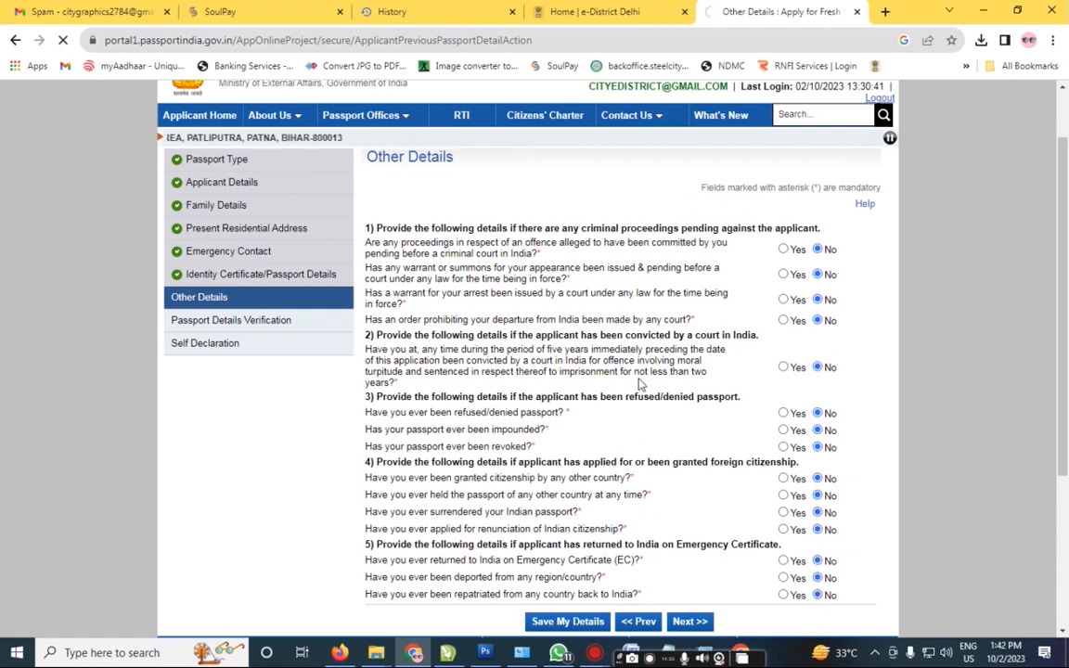
scroll(639, 382, "down", 5)
Step: Open the passport preview and check the given name, date of birth and sex
left_click(689, 377)
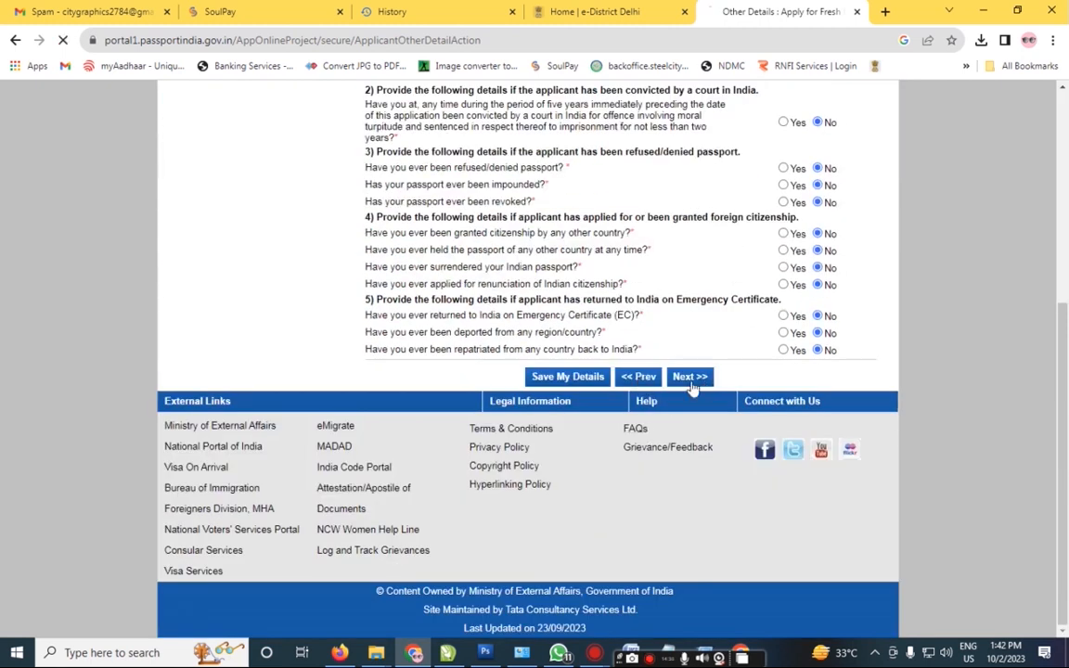
scroll(1067, 357, "down", 3)
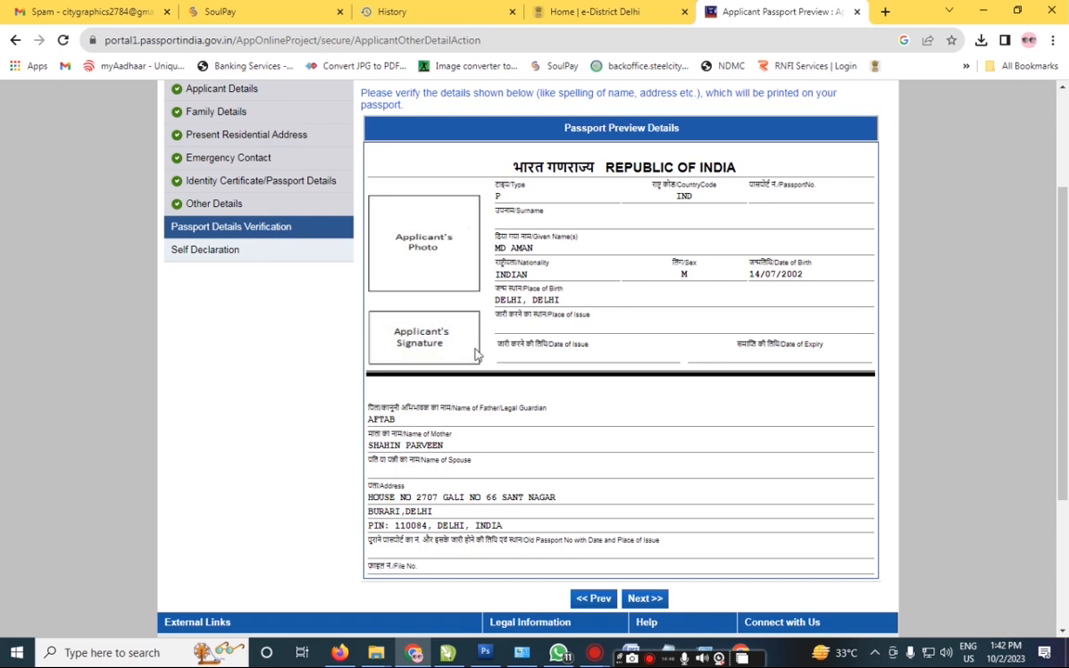
triple_click(506, 249)
left_click(538, 278)
left_click_drag(747, 275, 823, 275)
double_click(684, 274)
Step: Check the parents' names and address lines in the preview
left_click_drag(369, 421, 467, 454)
left_click_drag(369, 498, 516, 538)
left_click(990, 430)
left_click_drag(1064, 249, 1065, 254)
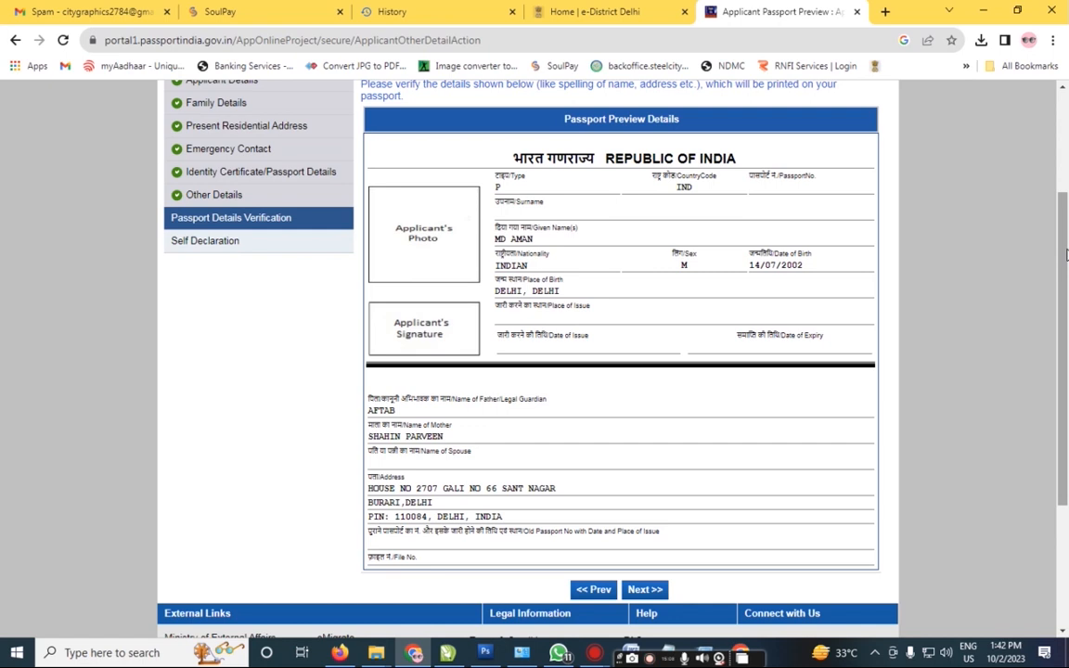
left_click_drag(1066, 254, 1065, 279)
left_click(647, 545)
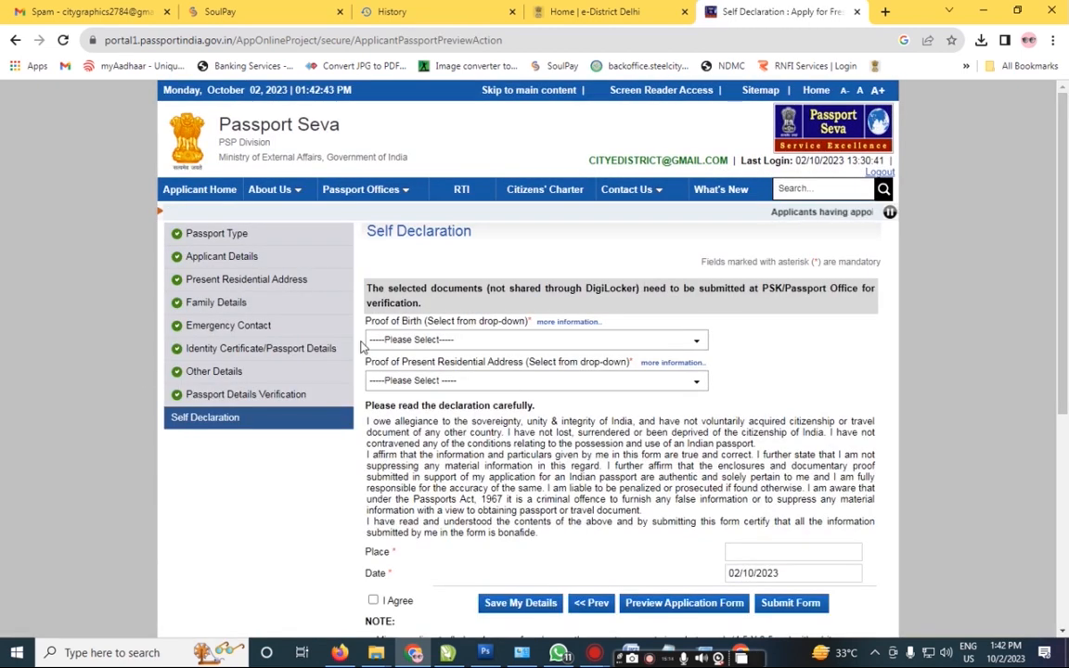
Step: Set the proof of birth to Aadhaar Card/E-Aadhaar
scroll(363, 346, "down", 1)
scroll(363, 346, "up", 1)
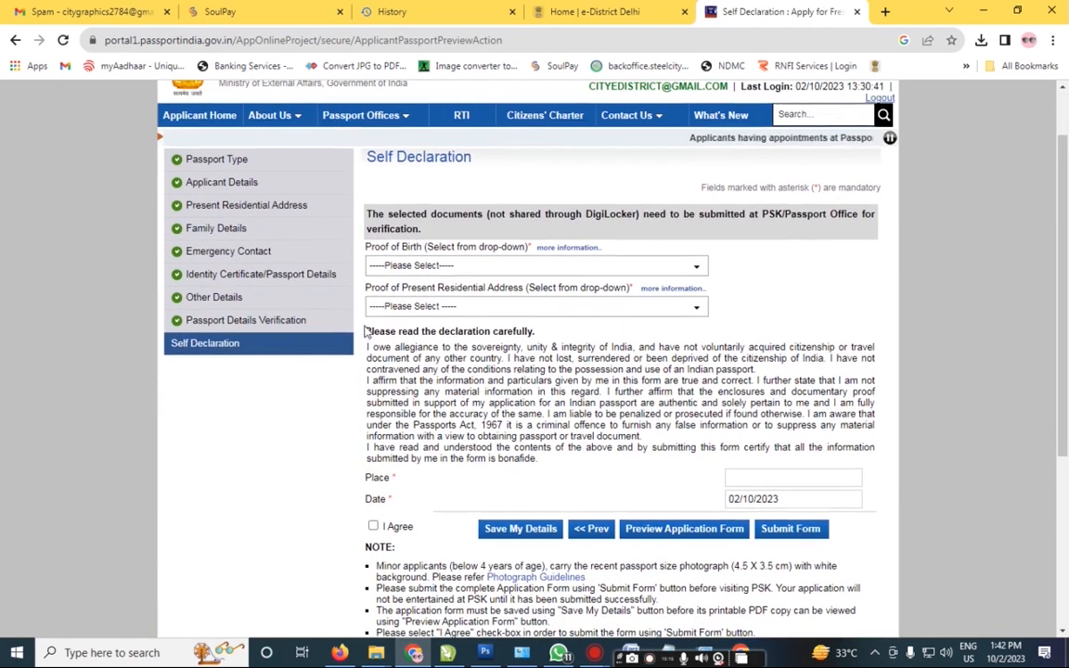
left_click(411, 266)
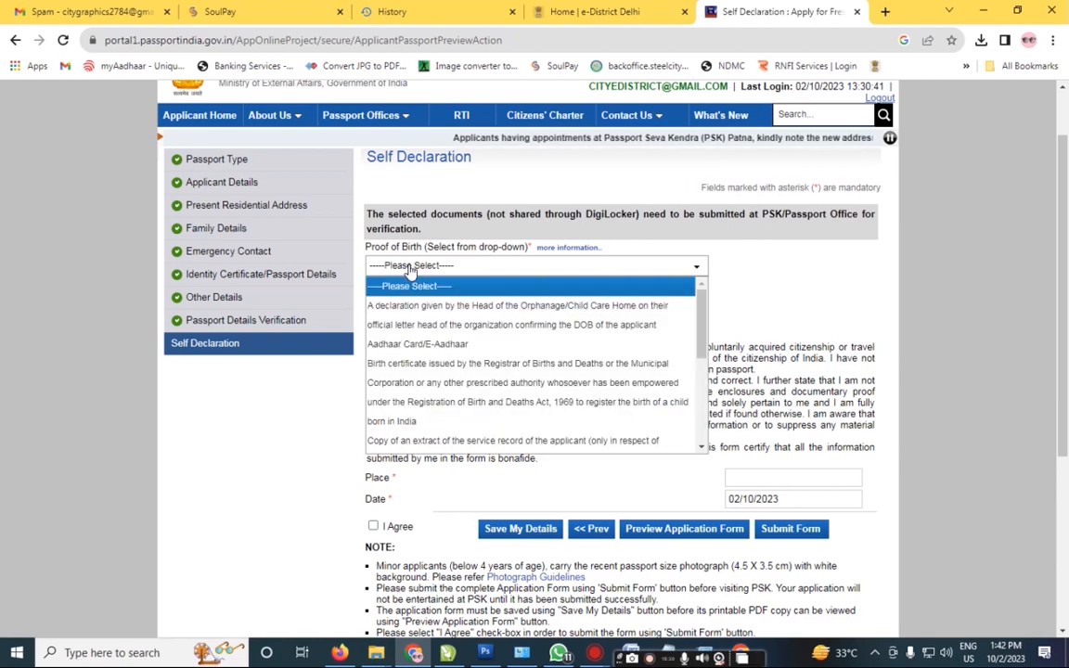
left_click(416, 344)
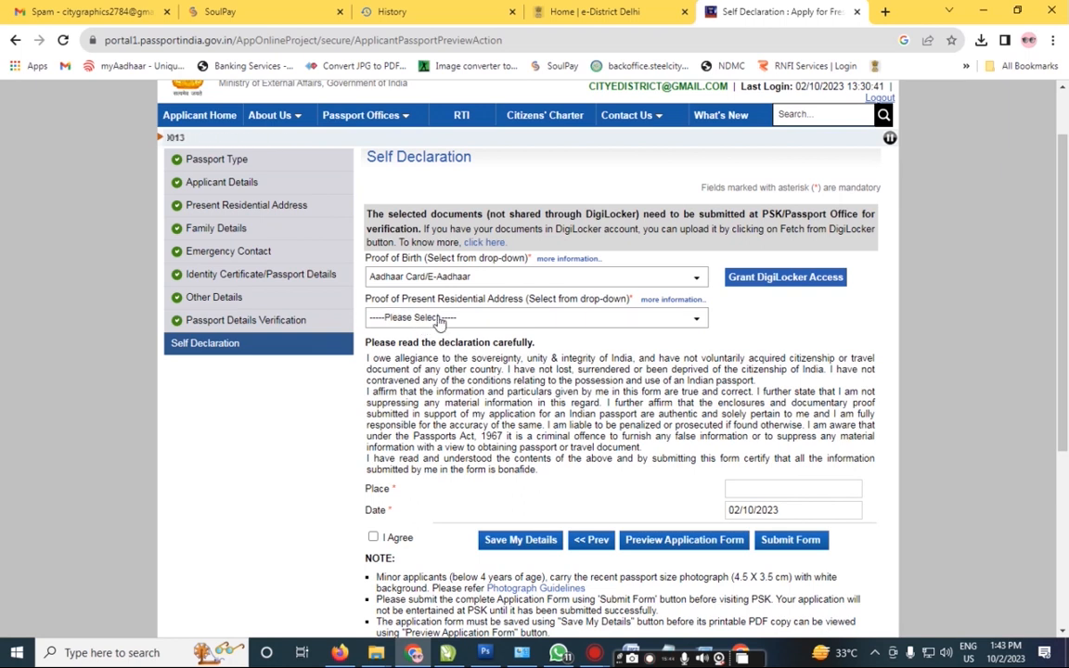
Step: Choose Bank/ Kisan/ Post Office Passbooks as the proof of present residential address
left_click(440, 322)
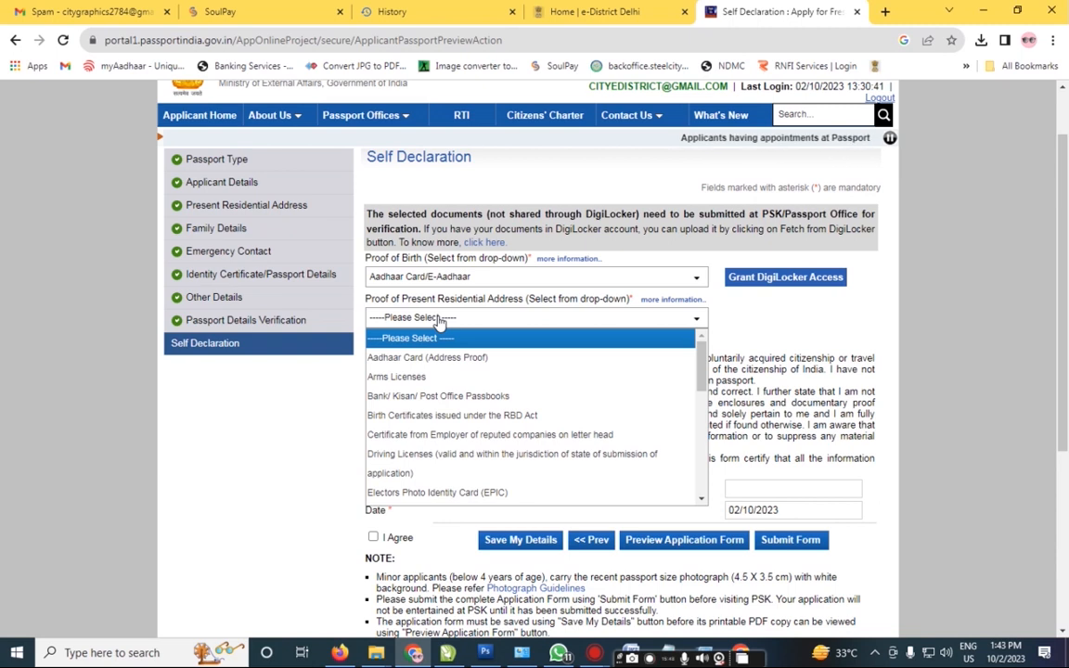
key("Down")
key("Down")
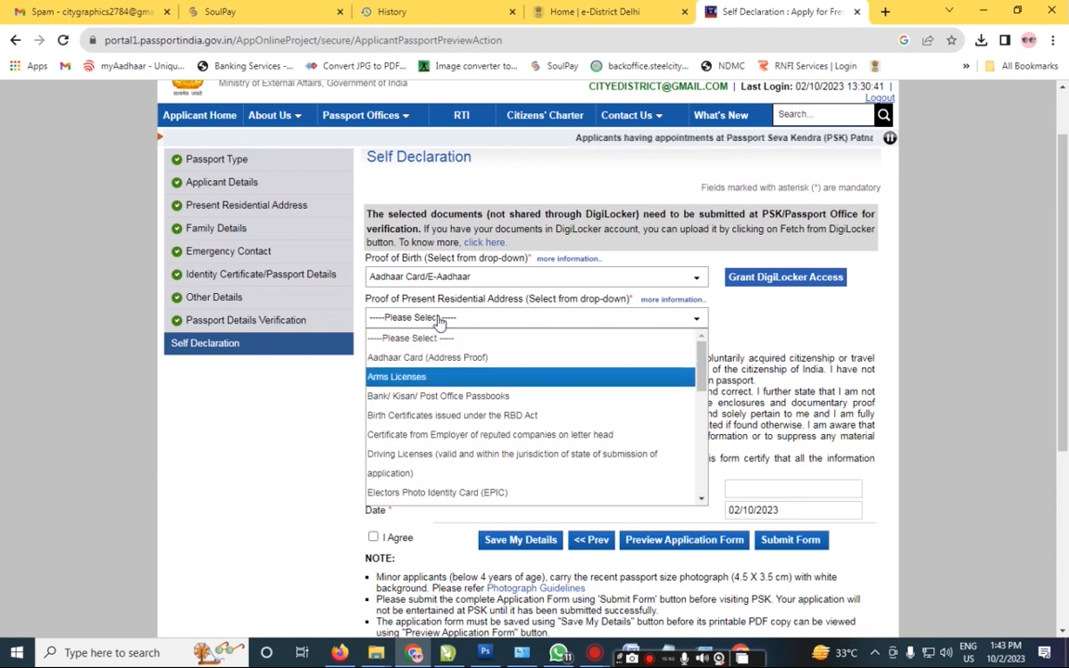
key("Down")
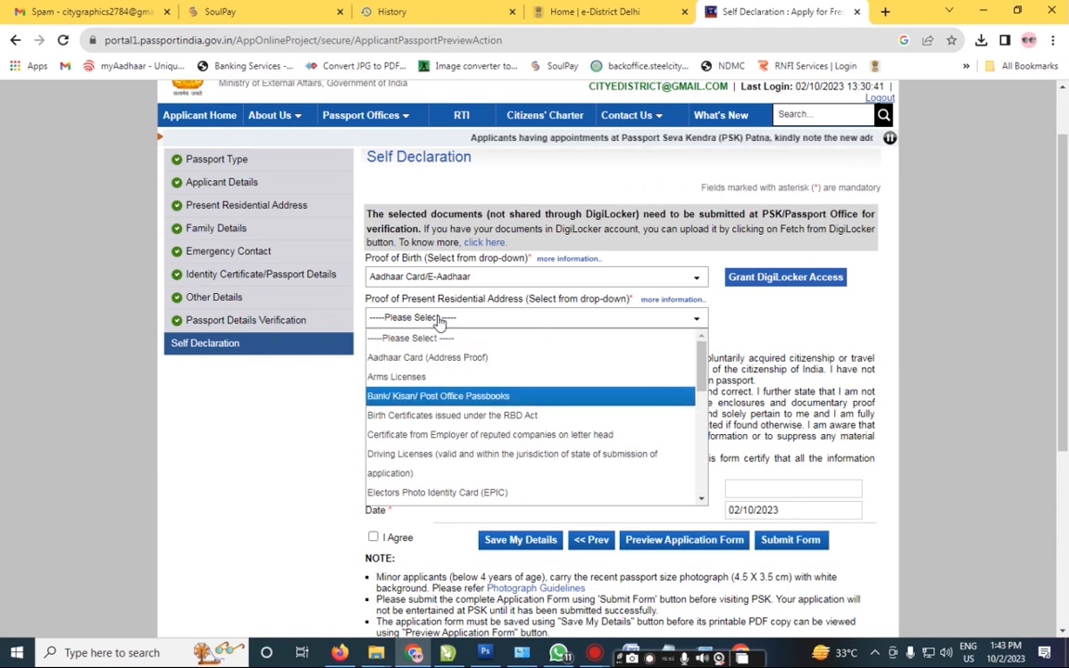
key("Down")
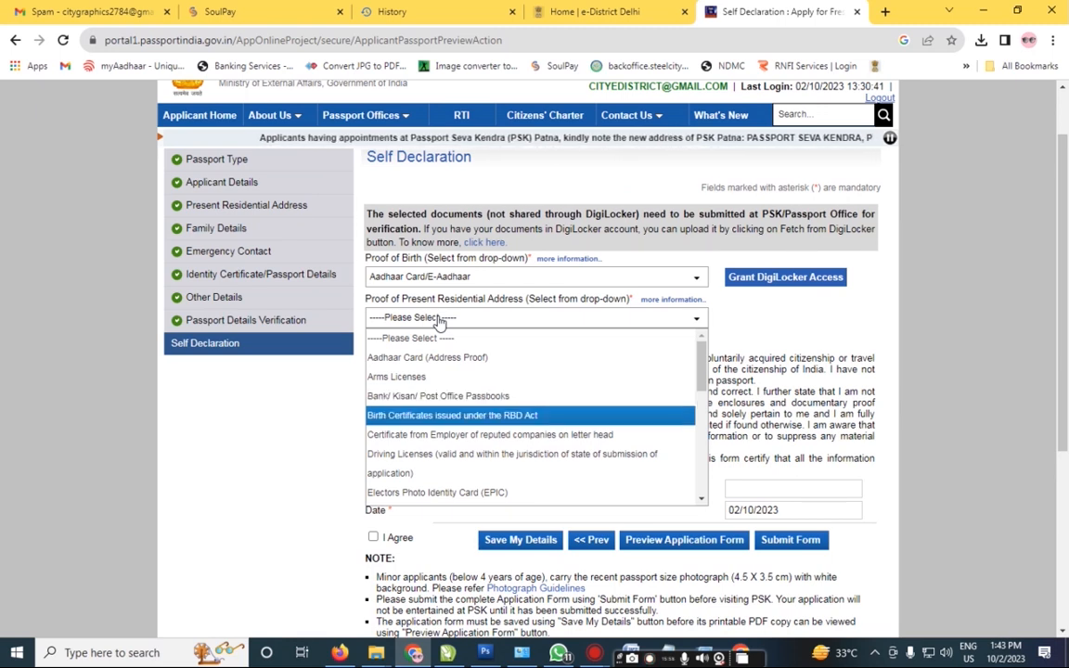
key("Down")
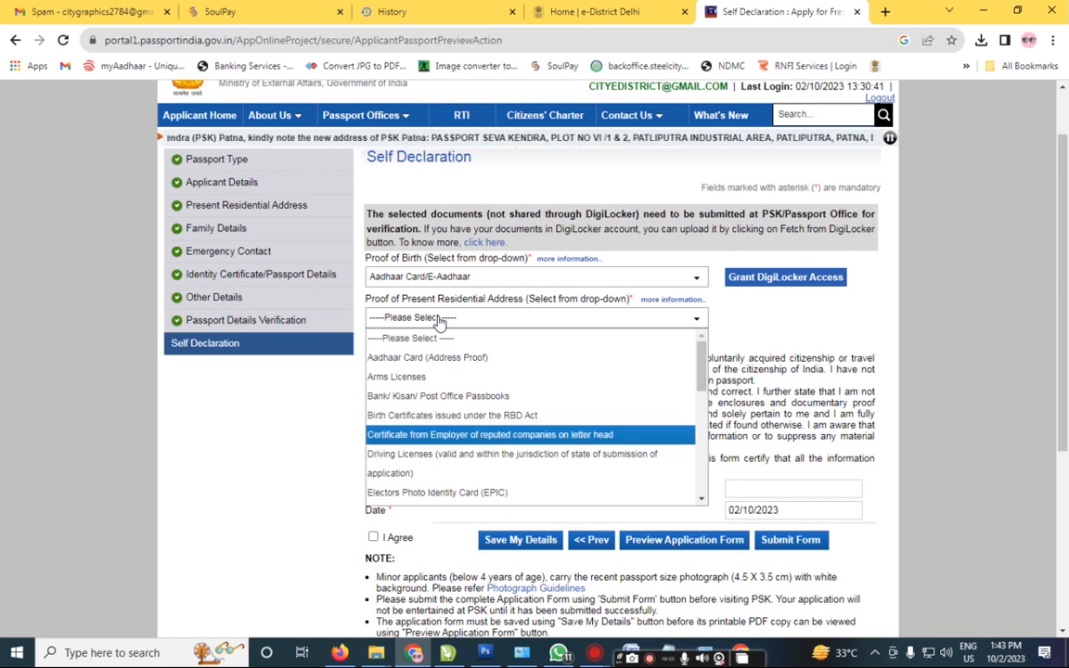
key("Down")
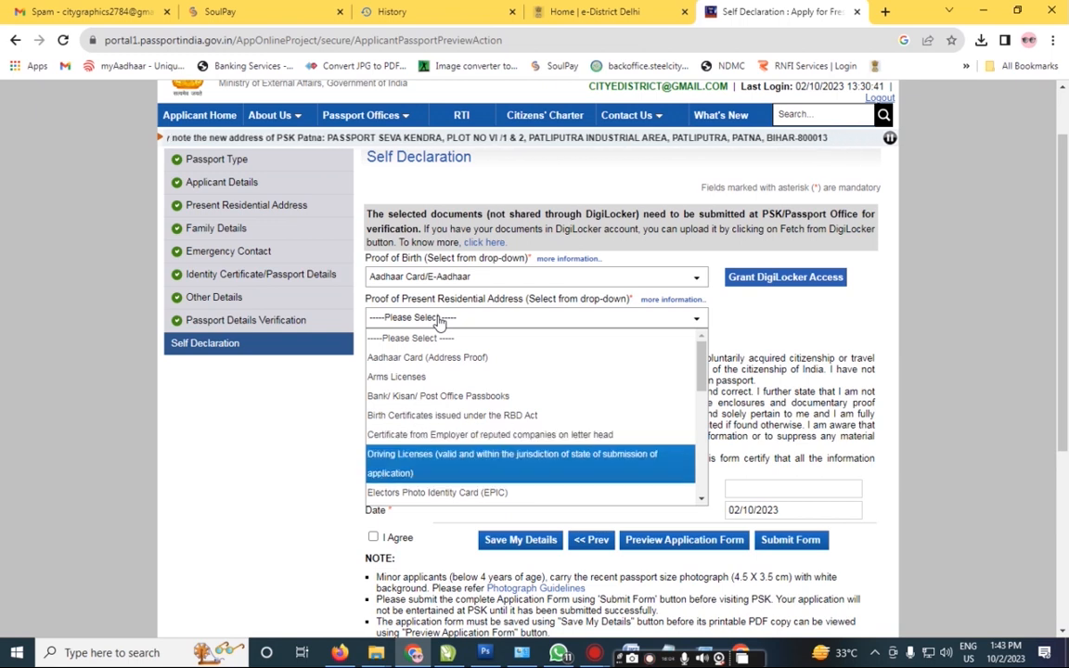
key("Down")
key("Down")
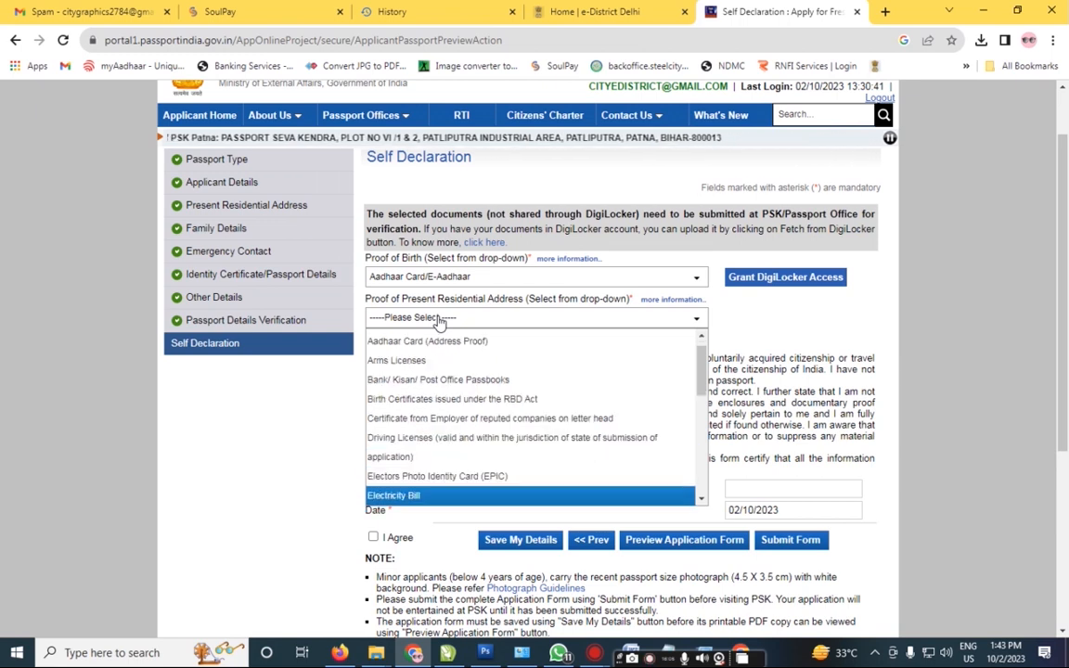
key("Up")
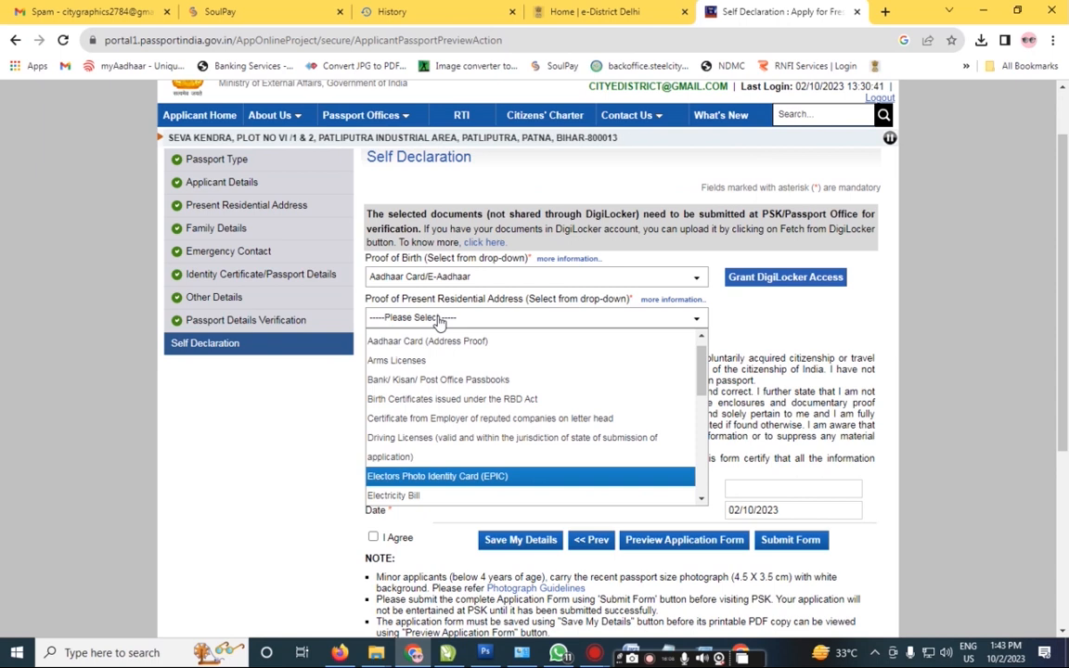
key("Down")
key("Down")
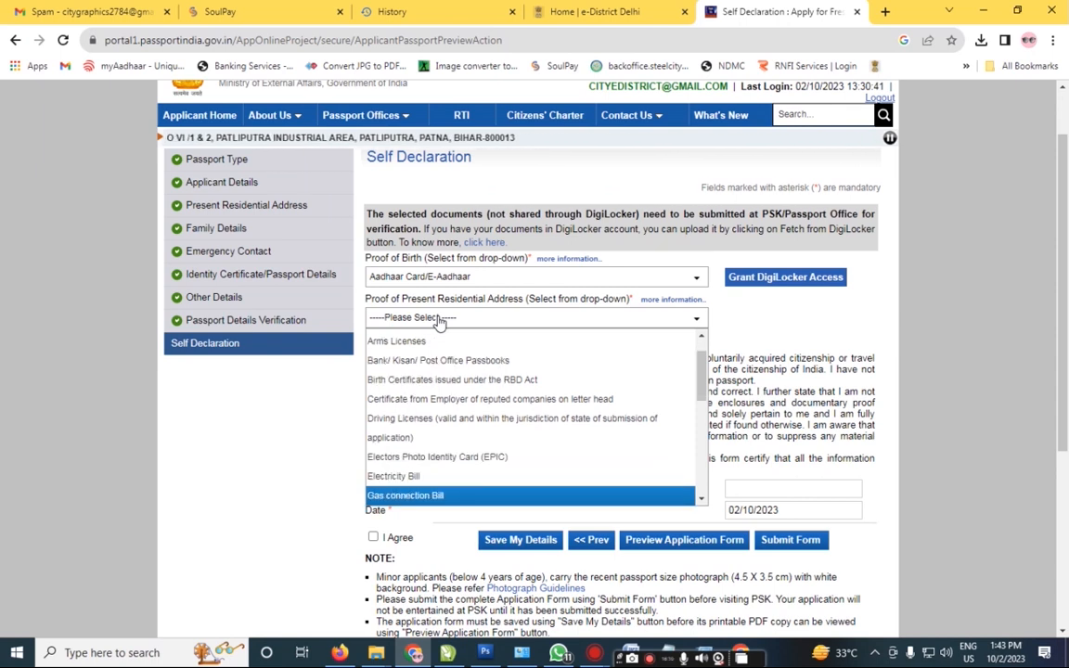
key("Down")
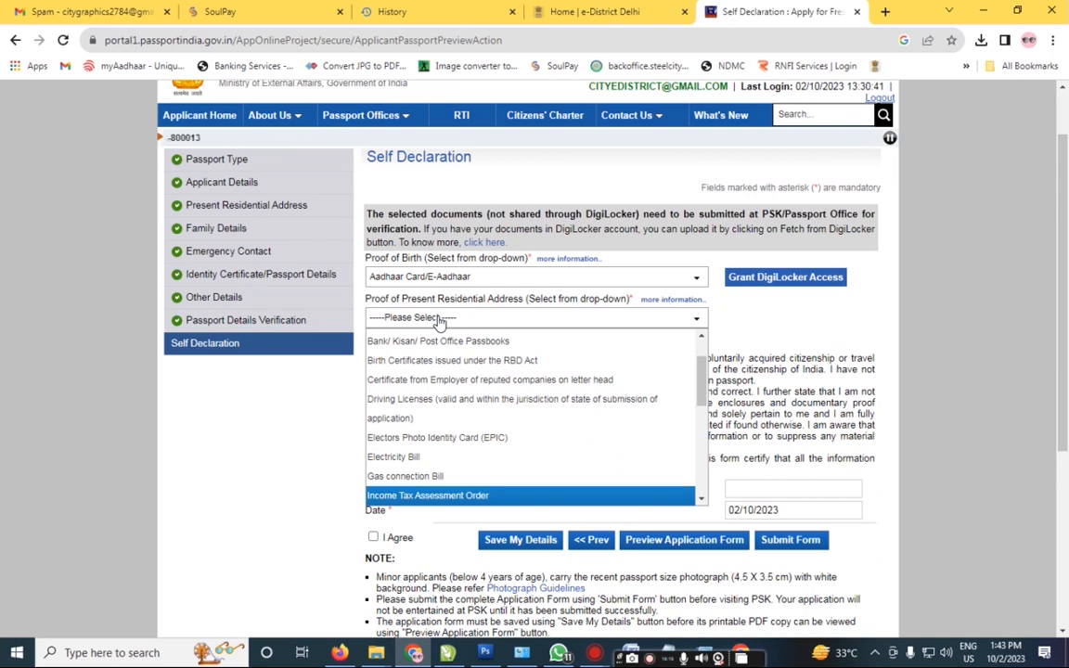
key("Down")
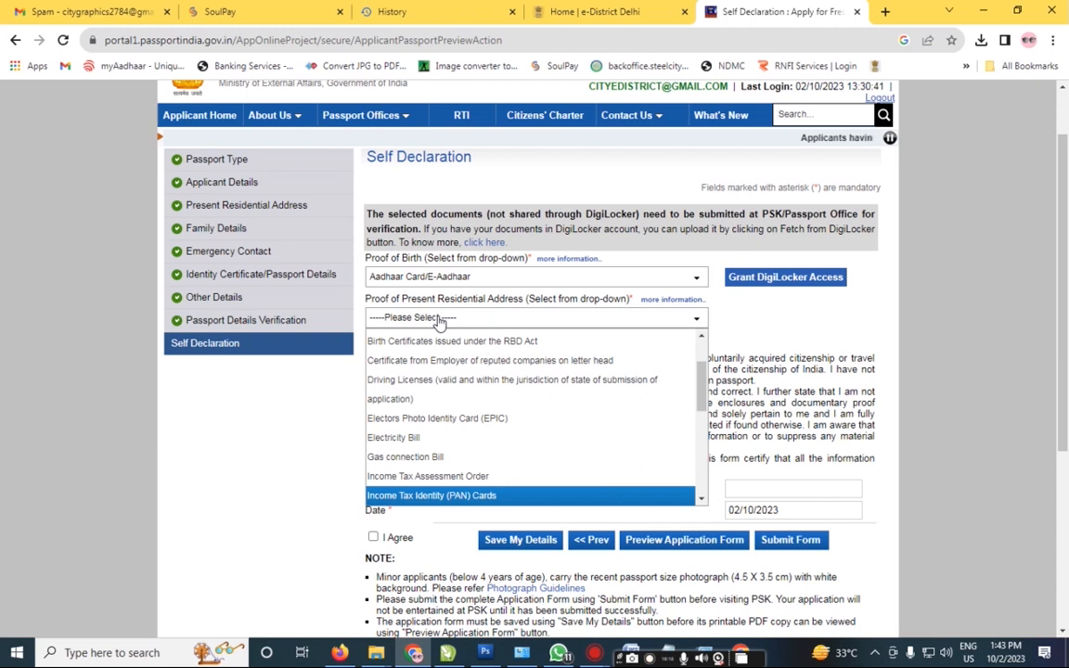
key("Down")
key("Down")
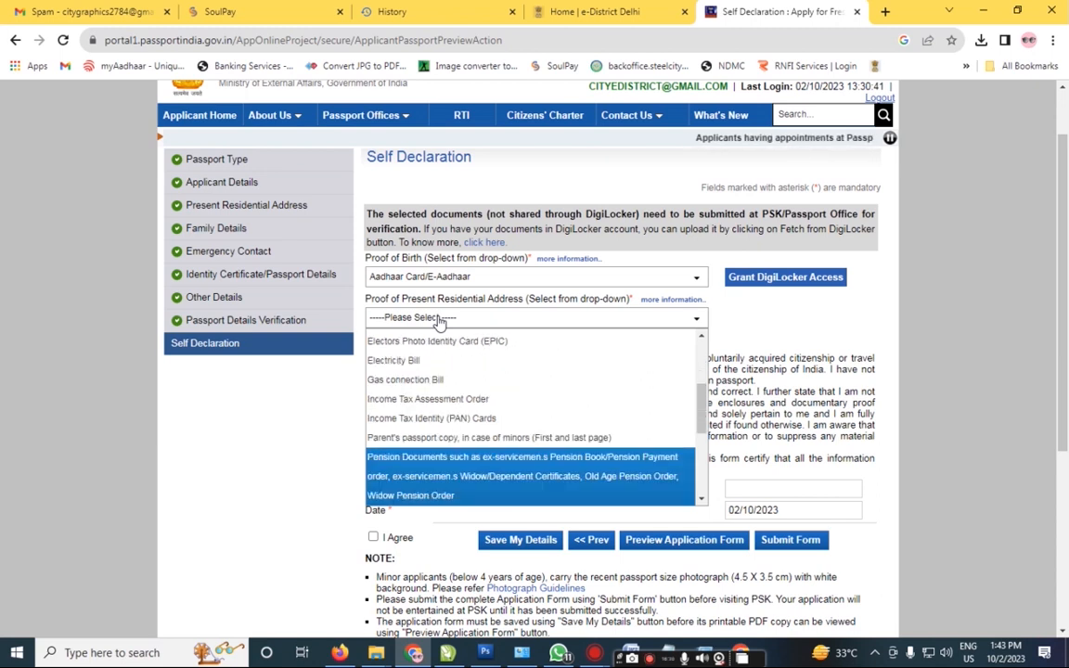
key("Up")
key("Up")
key("Up")
key("Up")
key("Up")
key("Up")
key("Up")
key("Up")
key("Up")
key("Up")
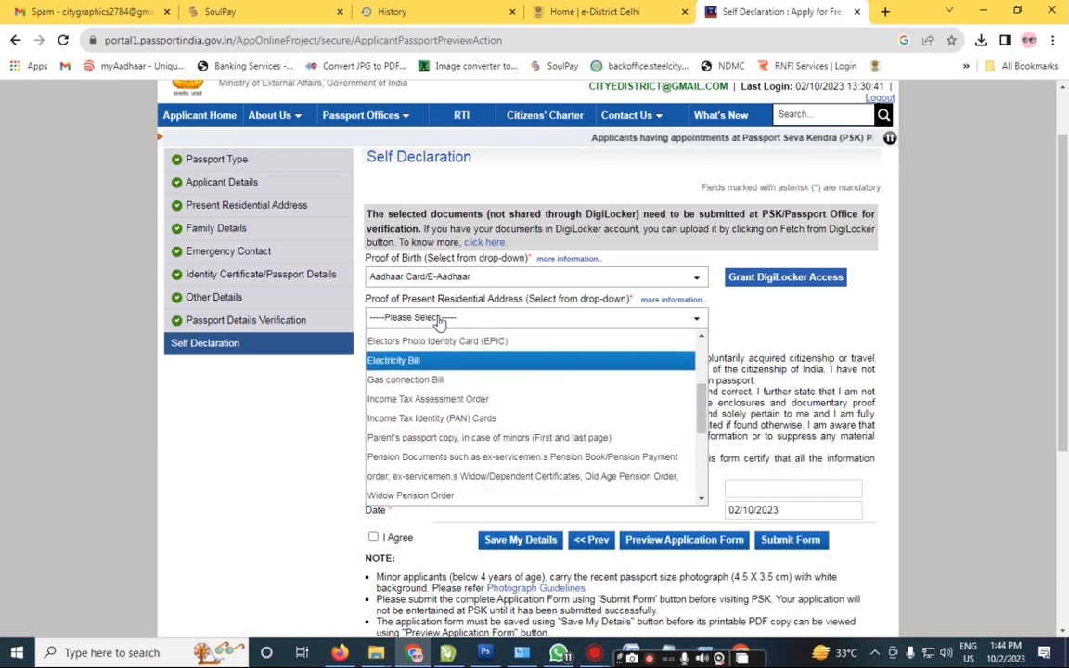
key("Up")
key("Up")
key("Up")
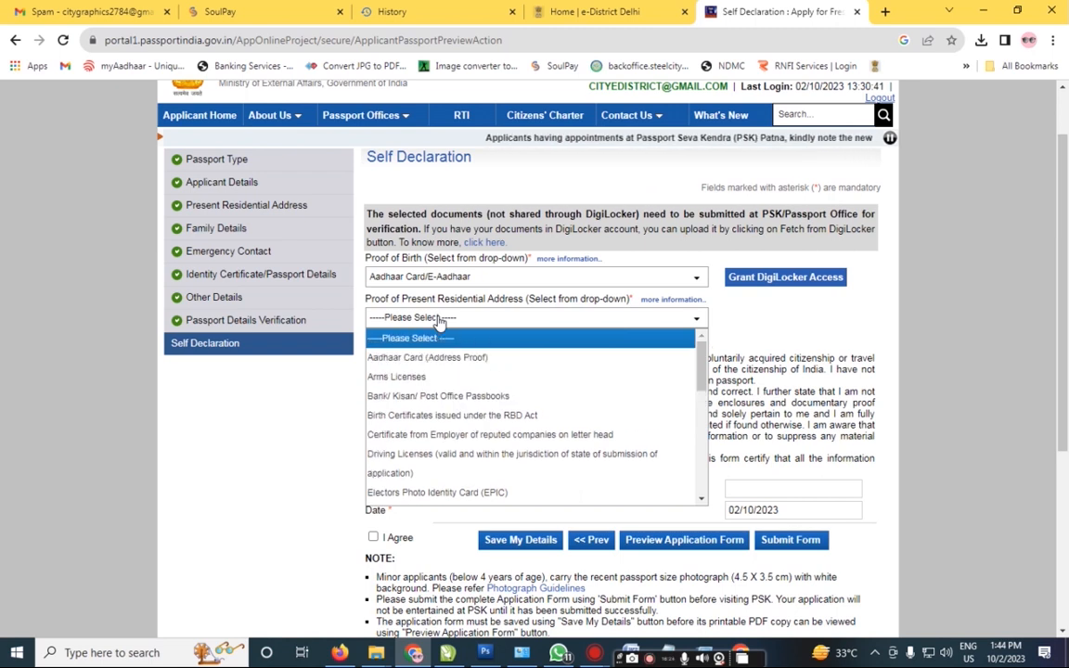
key("Down")
key("Down")
key("Down")
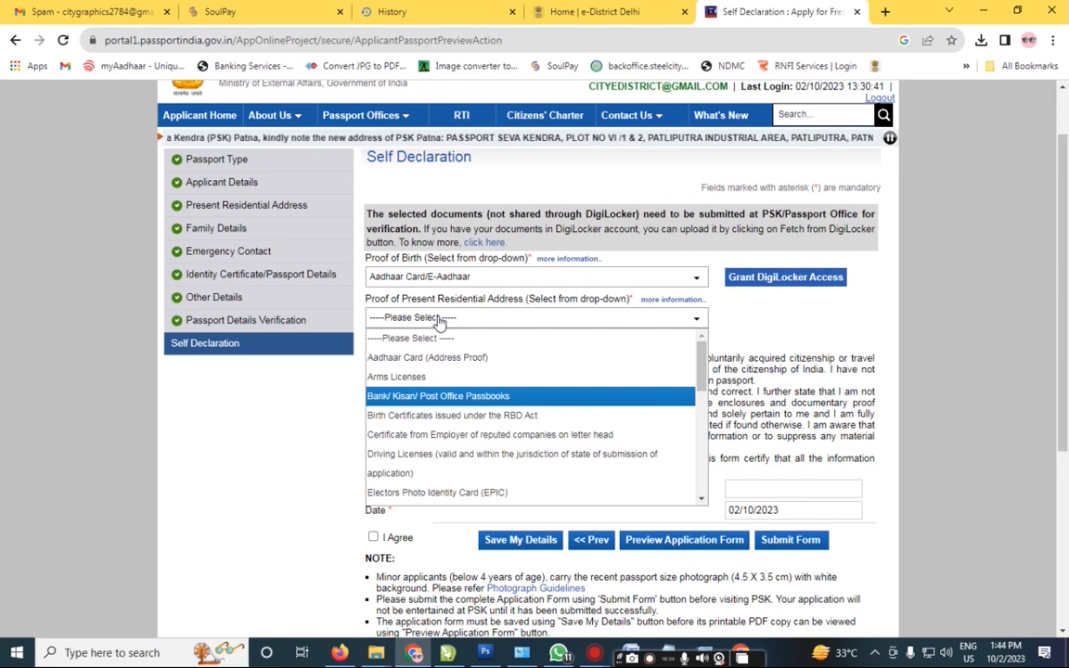
key("Return")
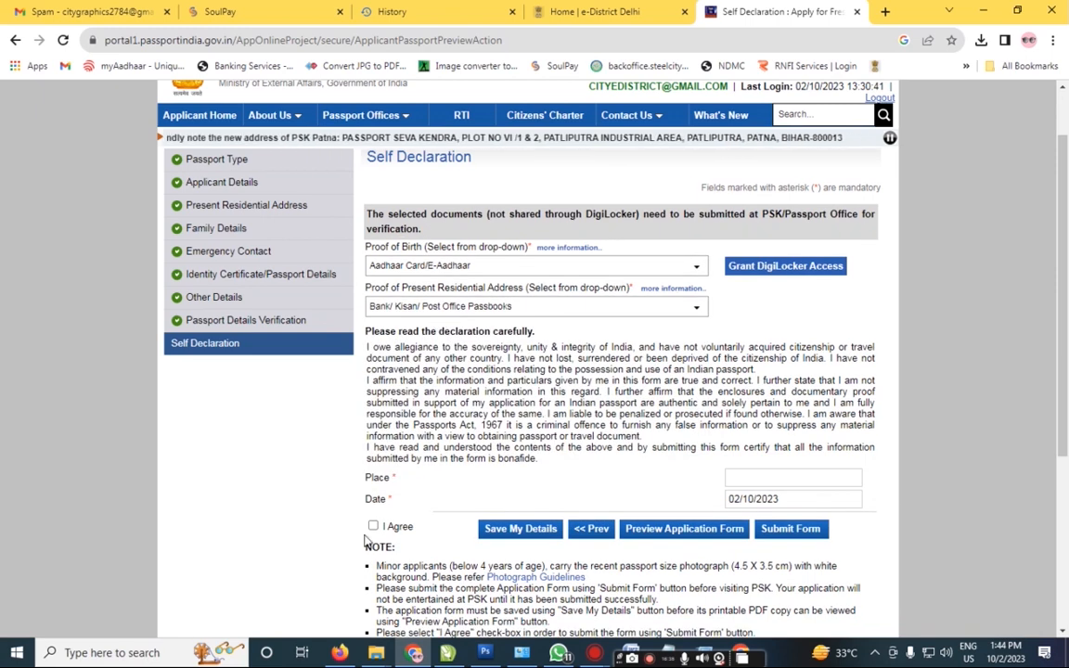
Step: Tick I Agree on the self declaration and enter DELHI as the place
left_click(373, 526)
left_click(740, 478)
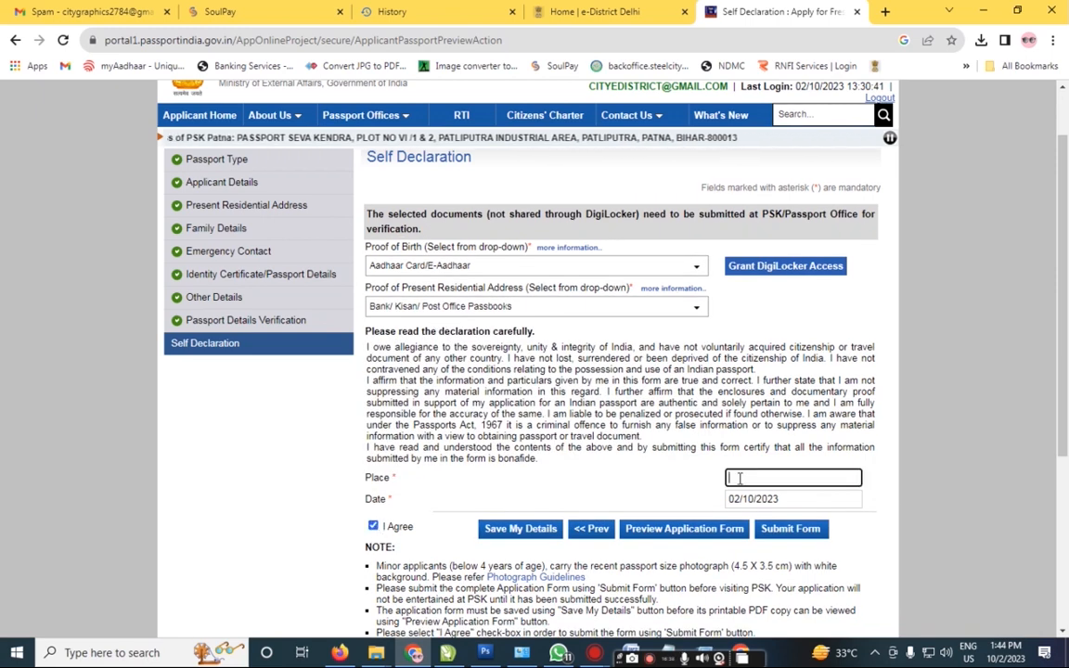
type("DELHI")
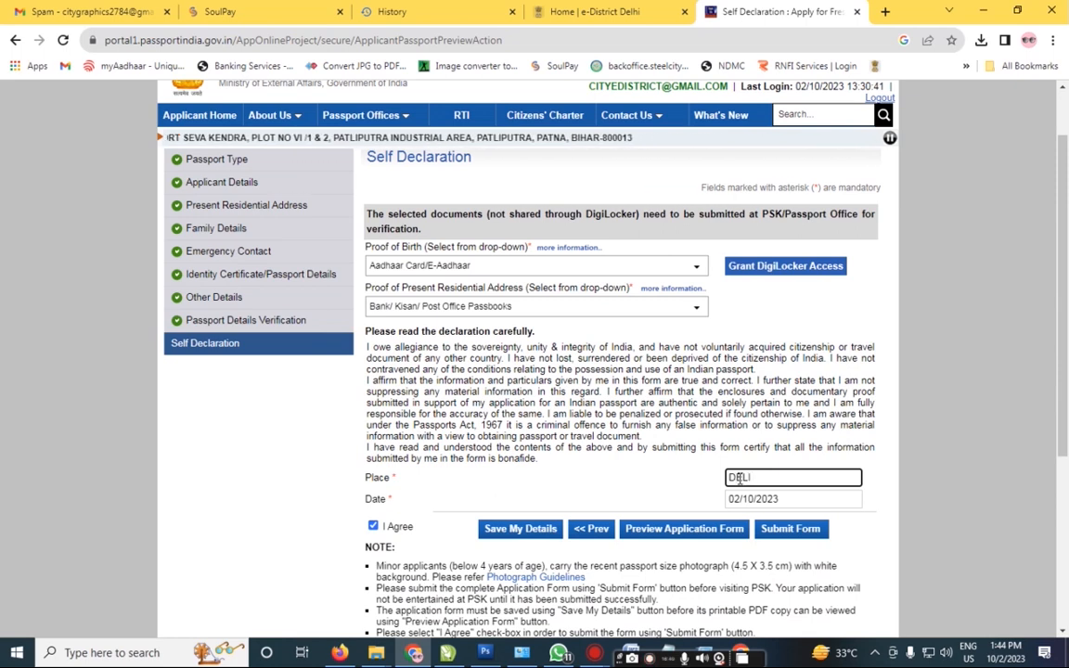
Step: Save My Details and confirm the application saved successfully
scroll(514, 371, "down", 3)
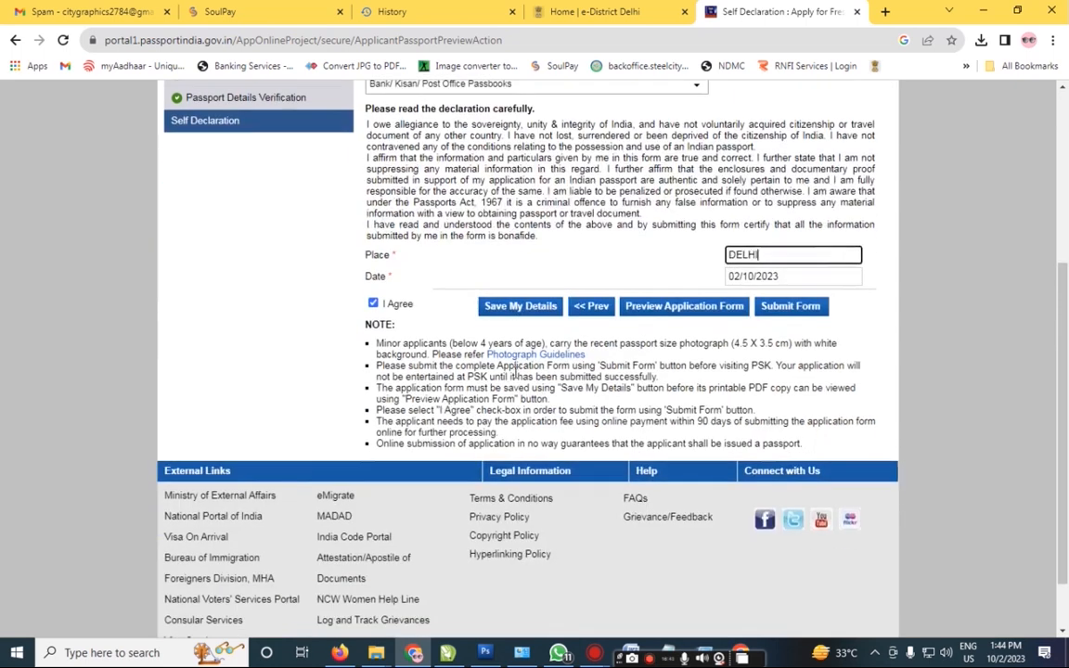
left_click(518, 305)
scroll(536, 317, "down", 3)
scroll(464, 297, "up", 3)
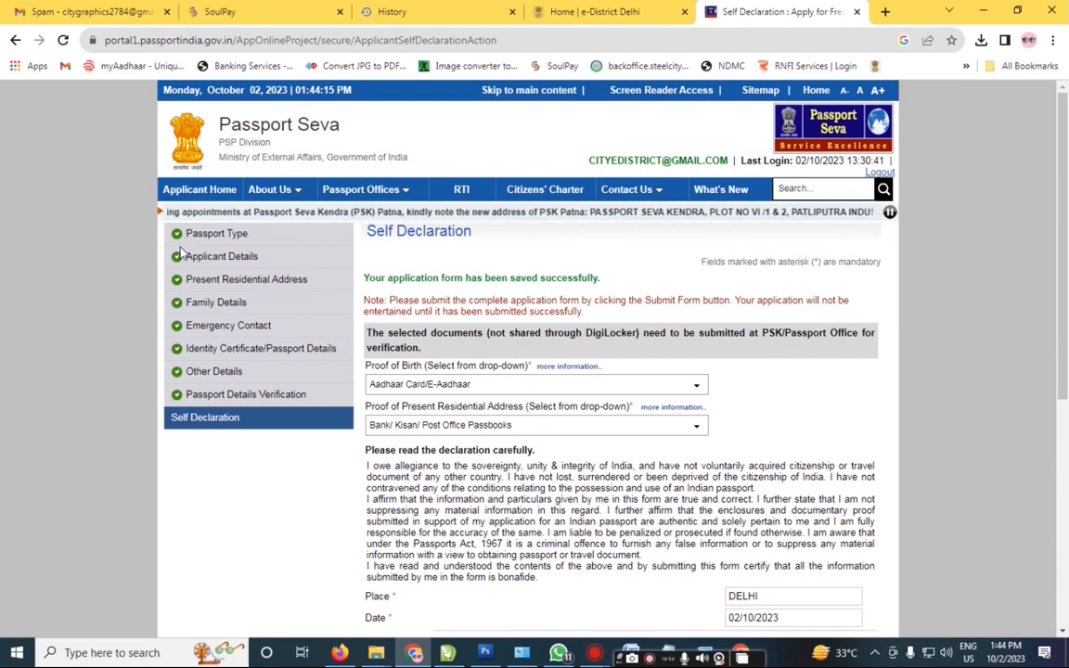
scroll(273, 404, "down", 2)
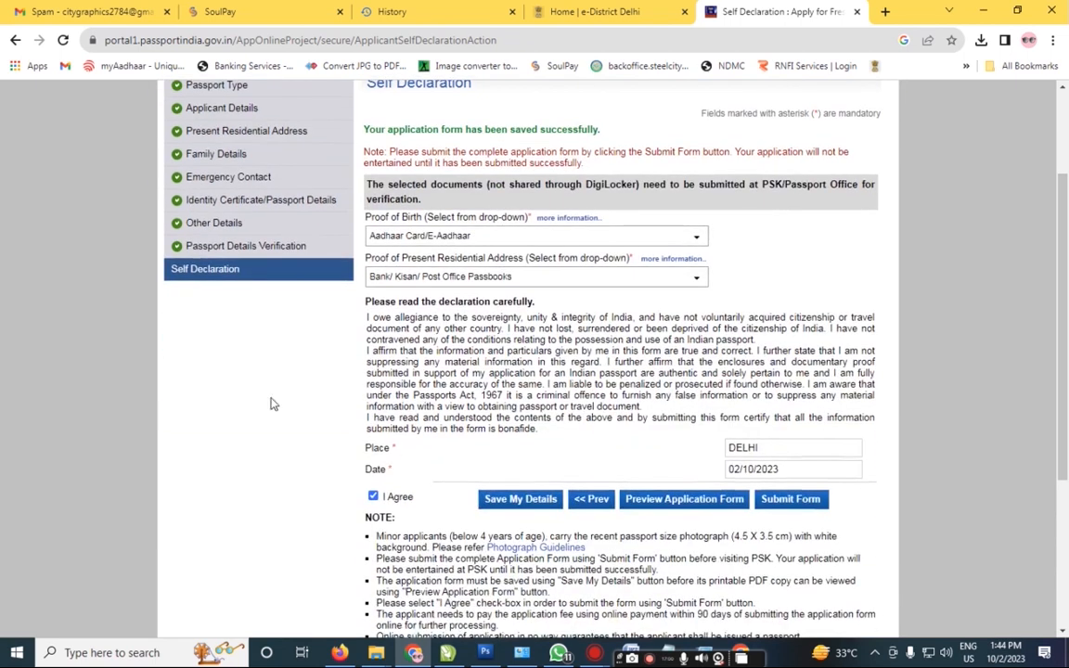
Step: Open the Preview Application Form tab and start printing it
left_click(647, 500)
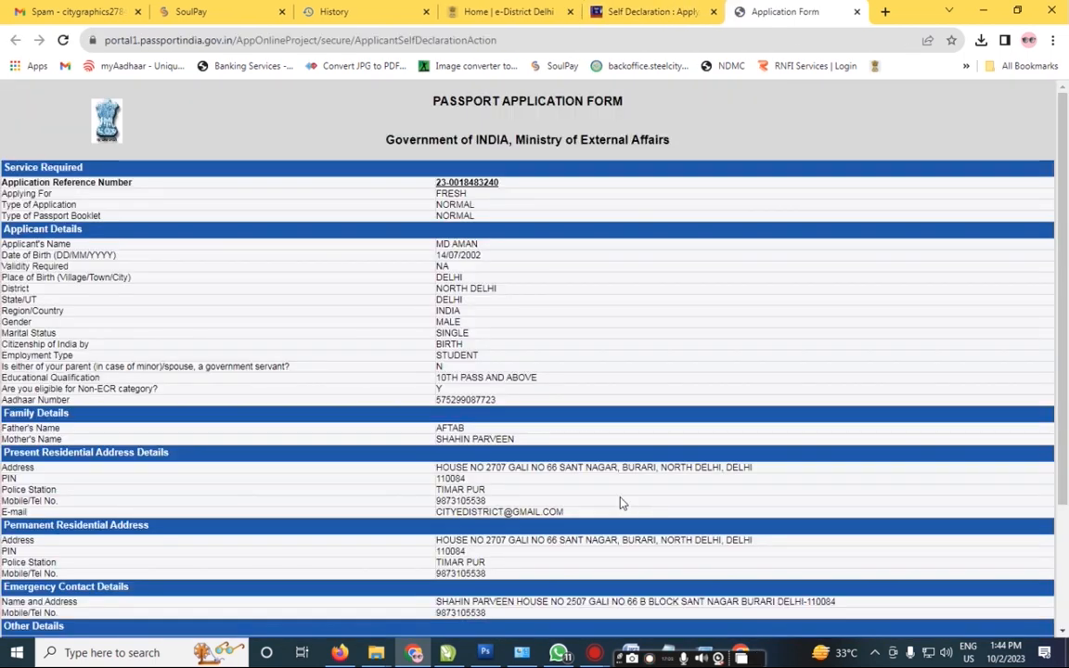
scroll(1067, 399, "down", 2)
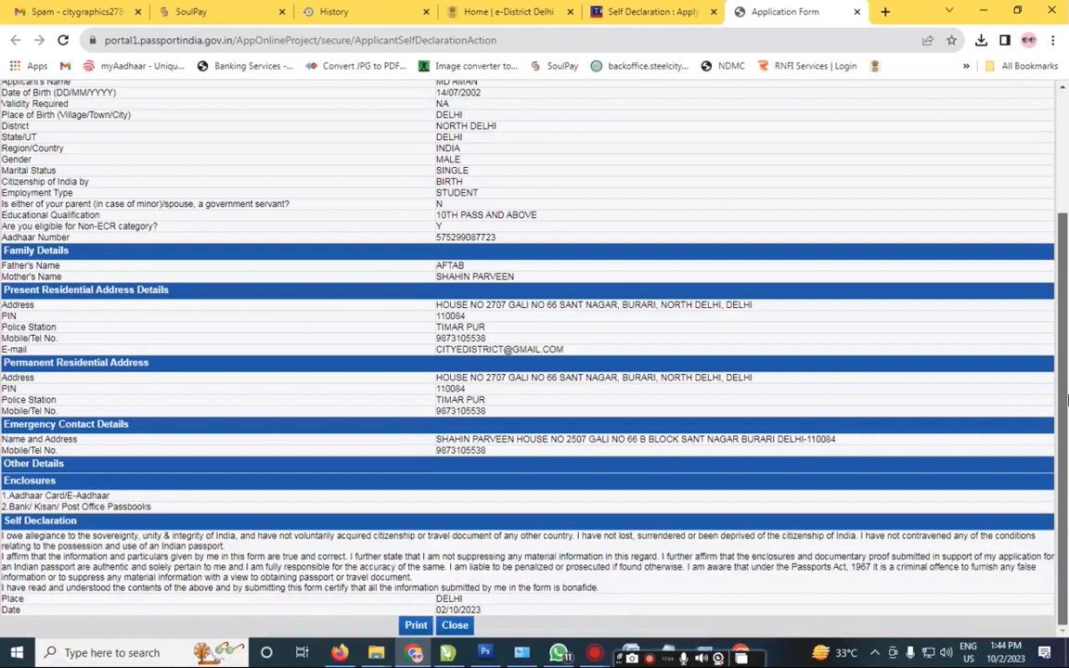
scroll(678, 497, "up", 1)
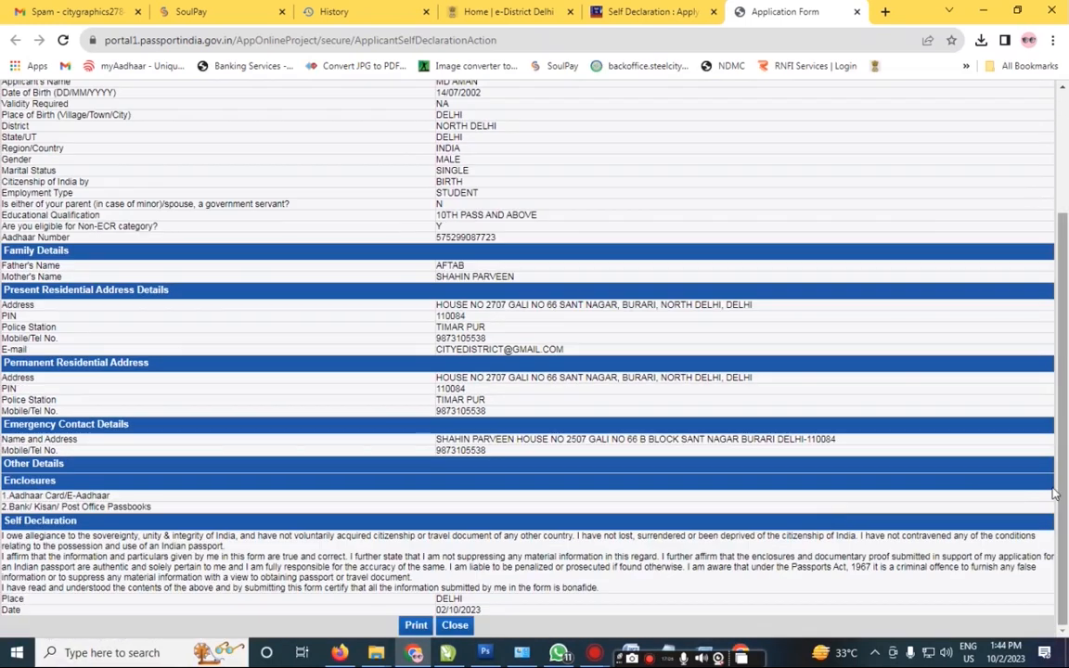
left_click(417, 625)
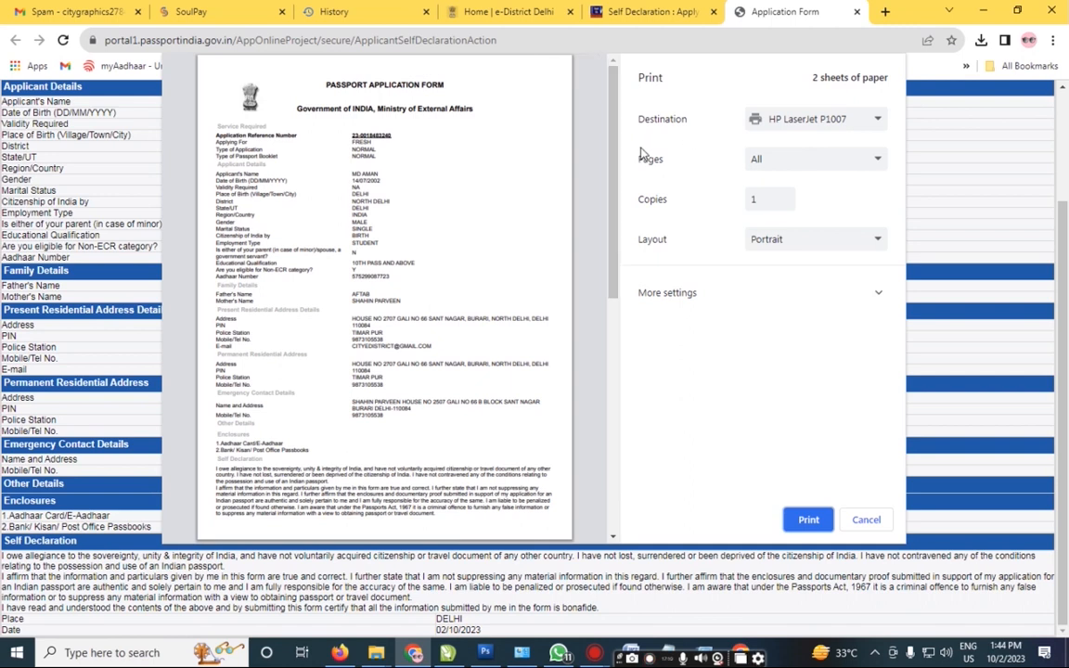
Step: Print to Save as PDF with a custom page range of 1
left_click(756, 119)
left_click(795, 179)
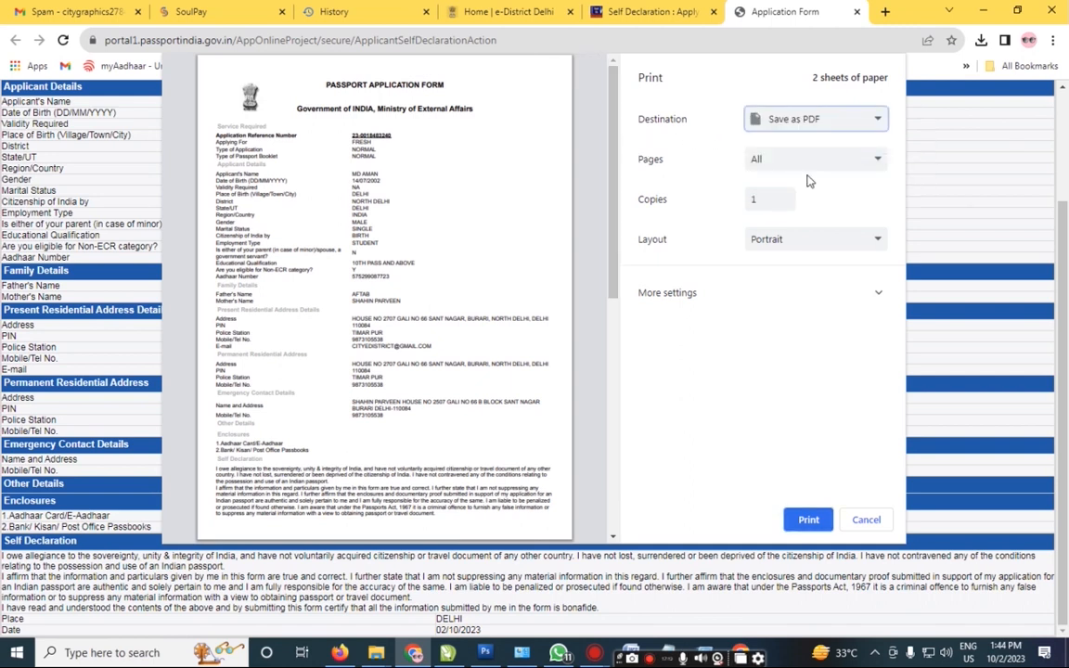
left_click(751, 159)
left_click(773, 215)
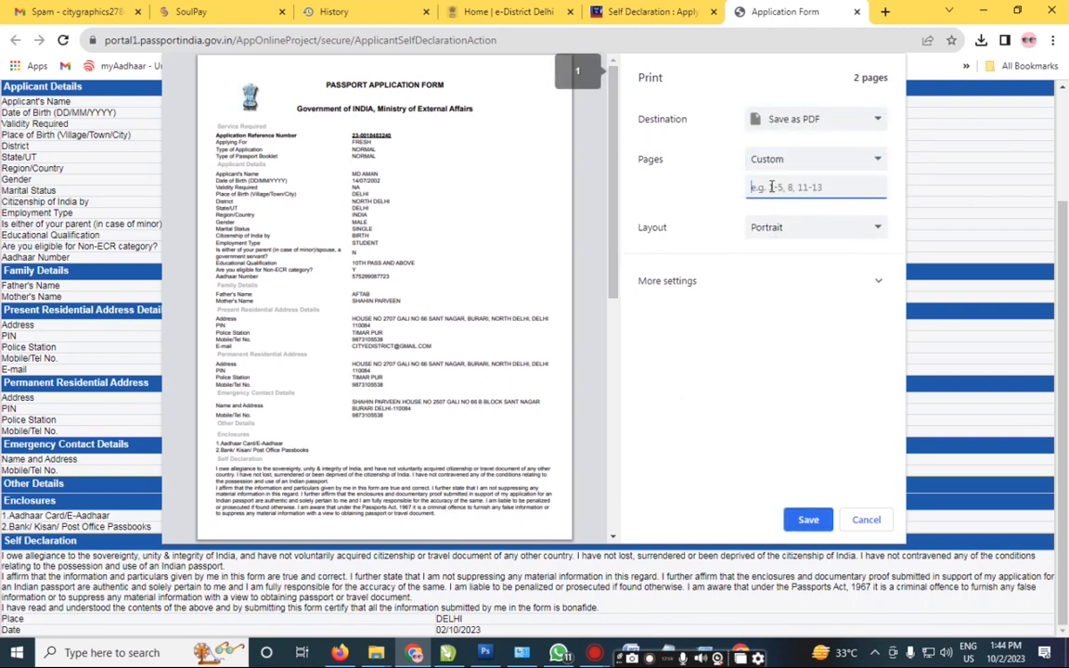
type("1")
left_click(808, 520)
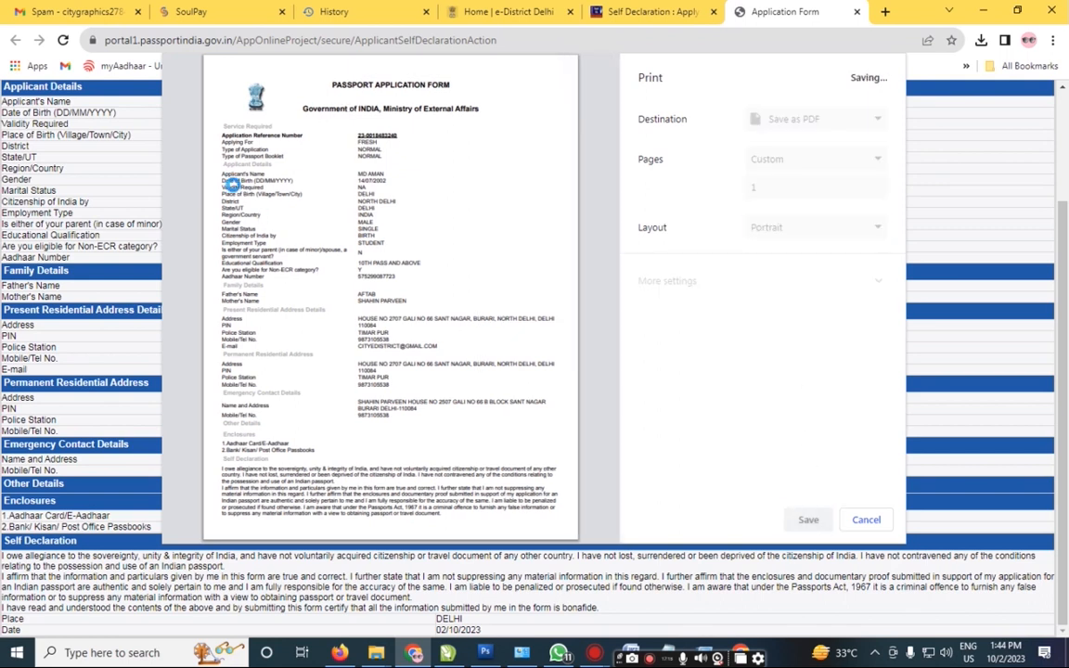
Step: Save the PDF in Downloads as the applicant's name plus 'PASSPORT FORM', then dismiss the alert
scroll(100, 167, "up", 5)
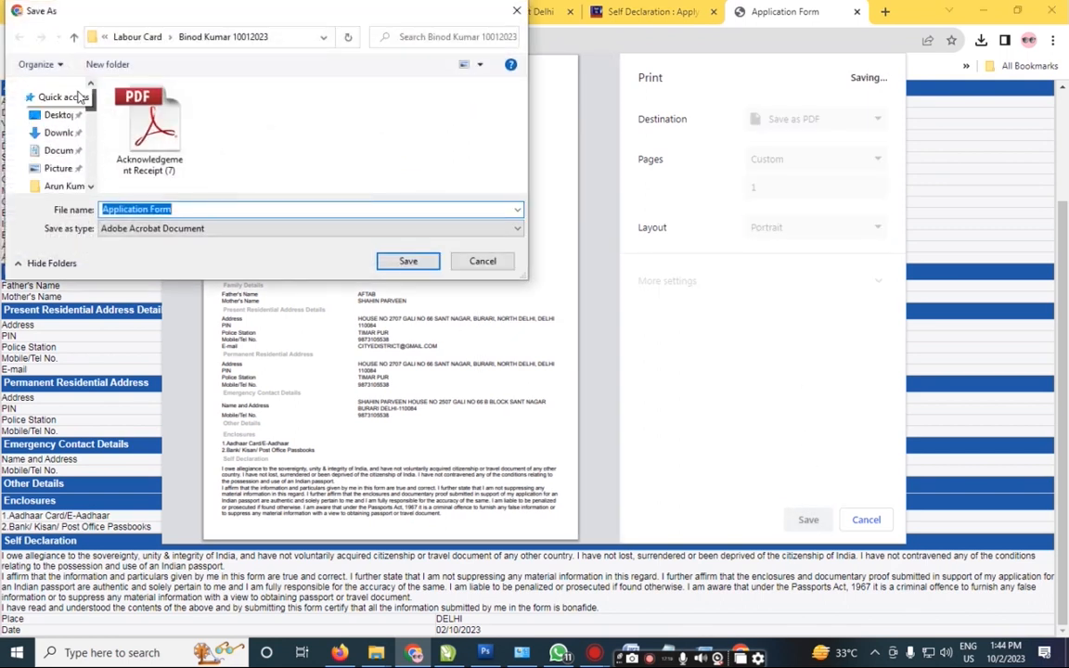
left_click(67, 133)
left_click(241, 209)
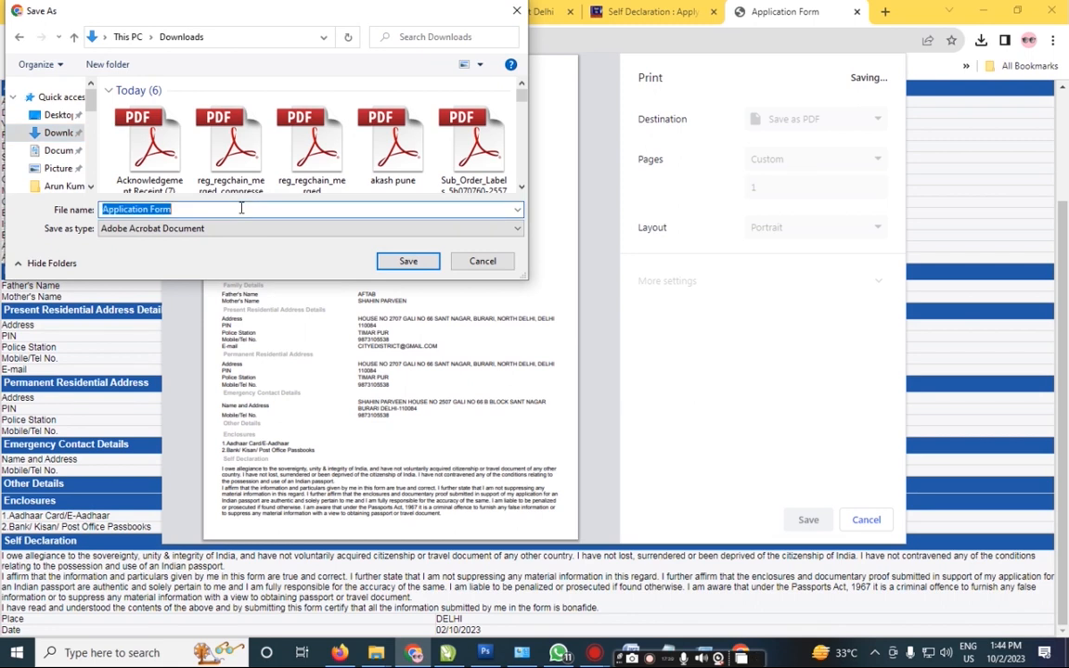
type("RT")
key("BackSpace")
type("\\")
key("BackSpace")
type("T FORM")
key("Return")
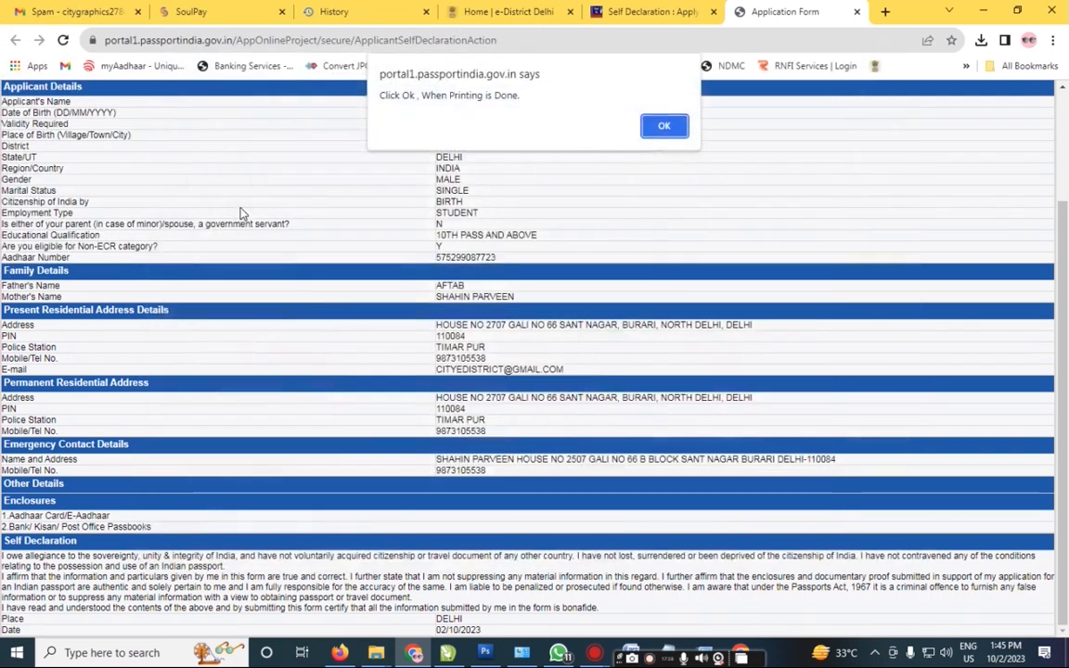
left_click(664, 126)
mouse_move(1064, 357)
left_mouse_down()
mouse_move(1064, 286)
mouse_move(1064, 364)
left_mouse_up()
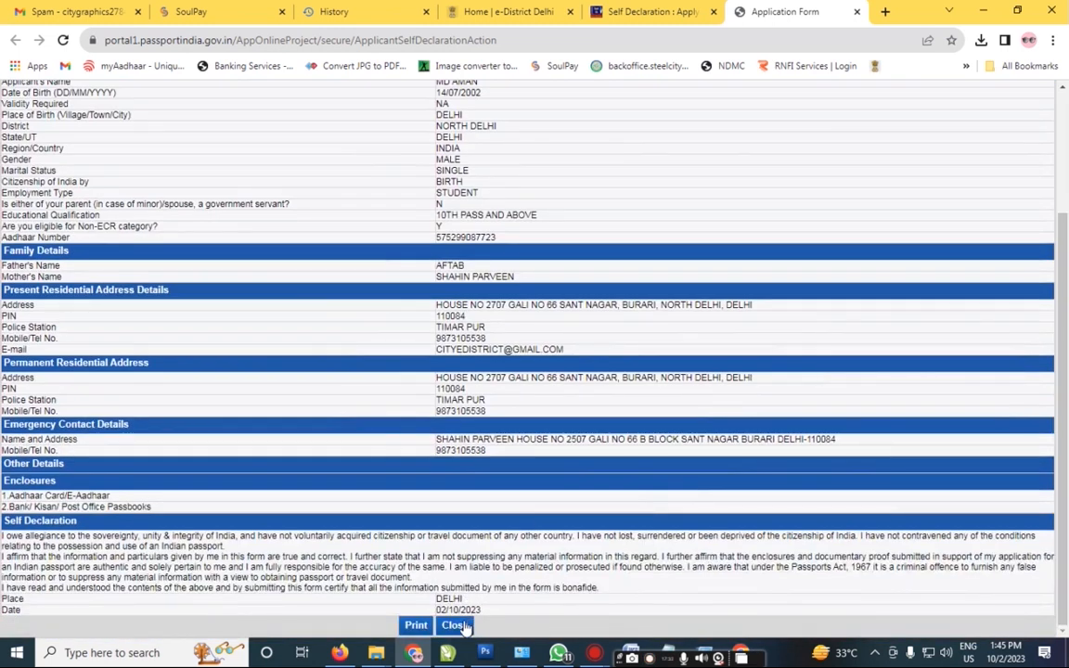
Step: Close the Application Form preview and review the saved Self Declaration page with I Agree ticked
left_click(454, 625)
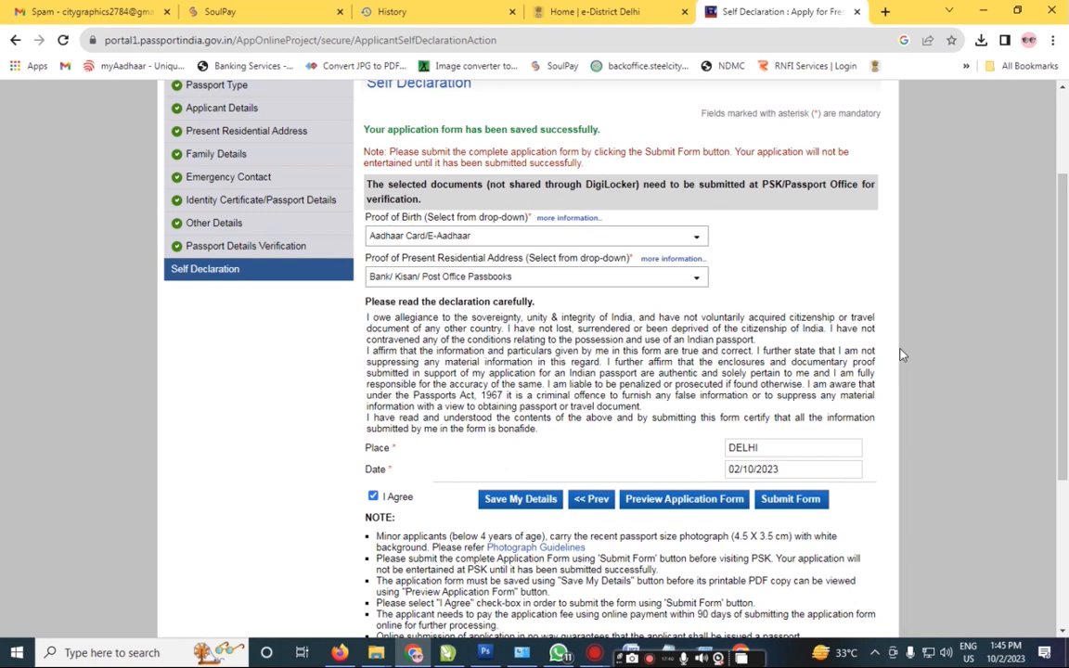
scroll(878, 351, "down", 2)
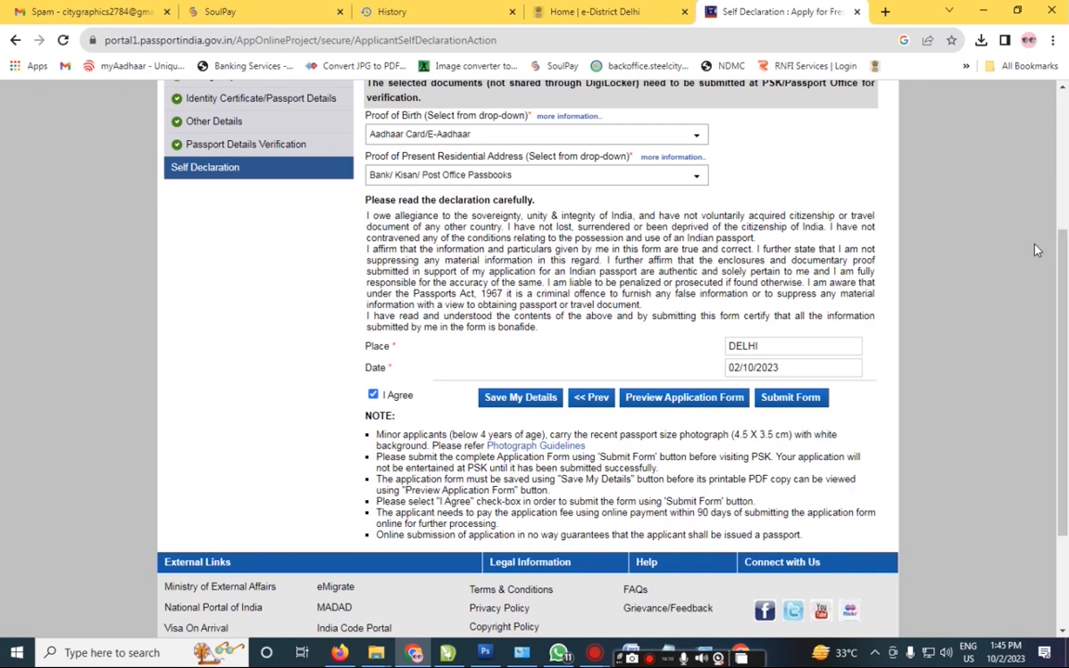
scroll(1065, 262, "up", 2)
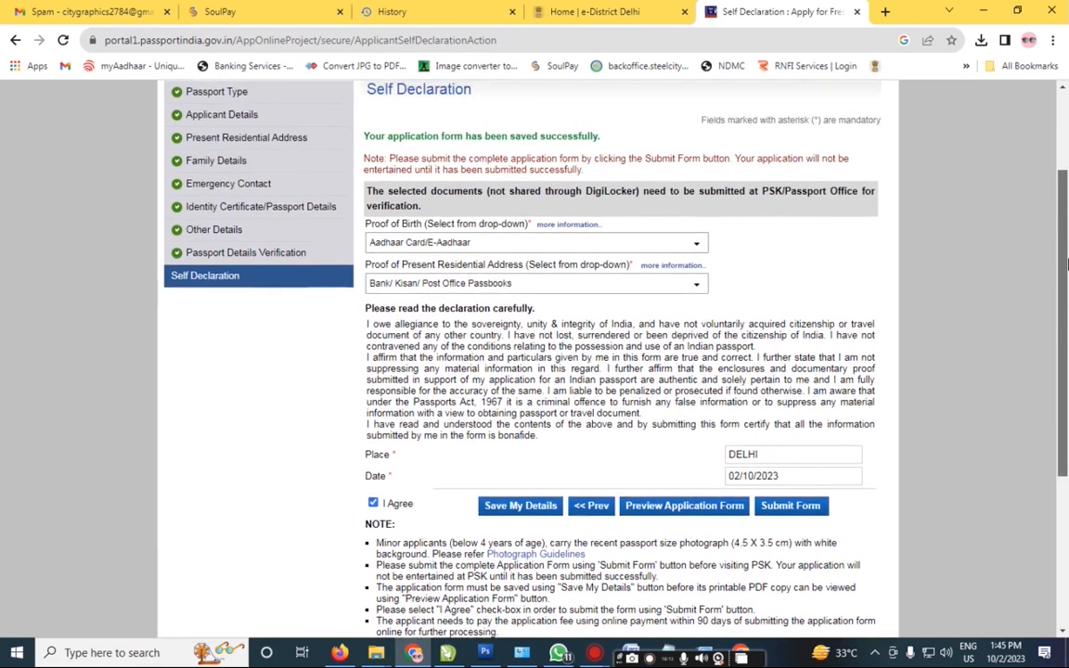